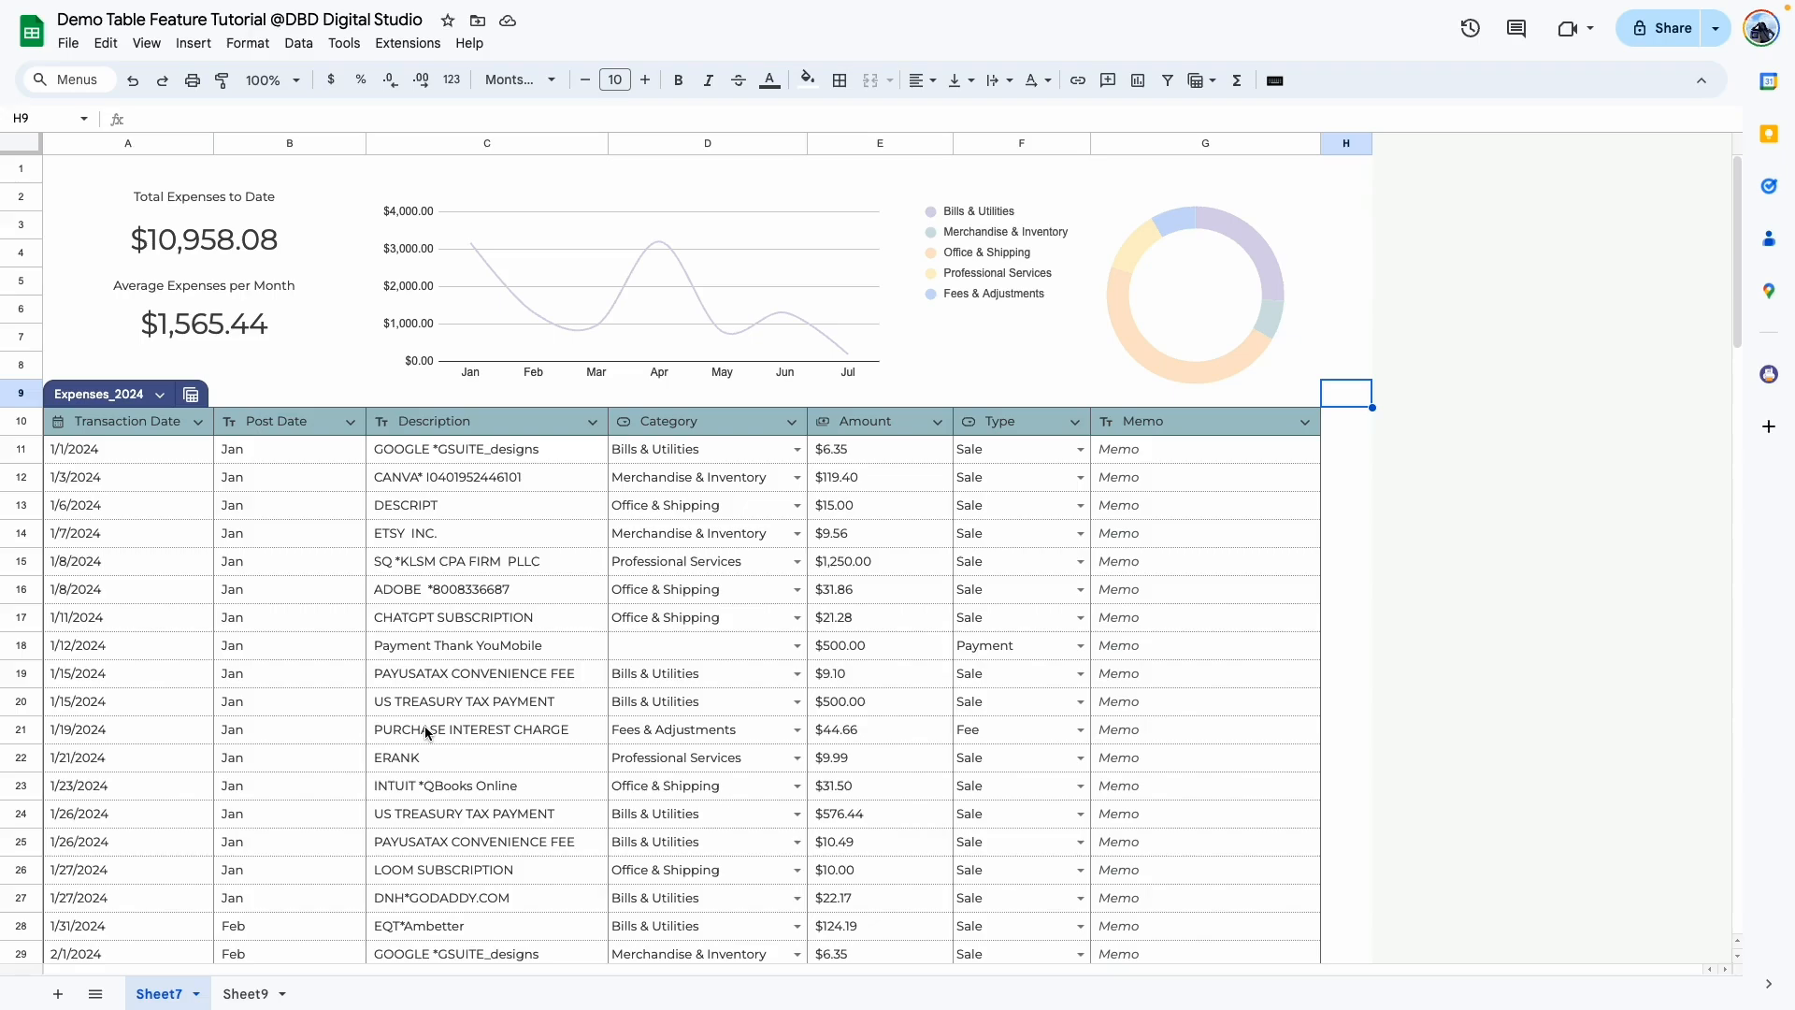
# Open the prebuilt table templates on Sheet9 and preview the featured Event tasks, Project tasks and Content tracker tables
pyautogui.click(236, 997)
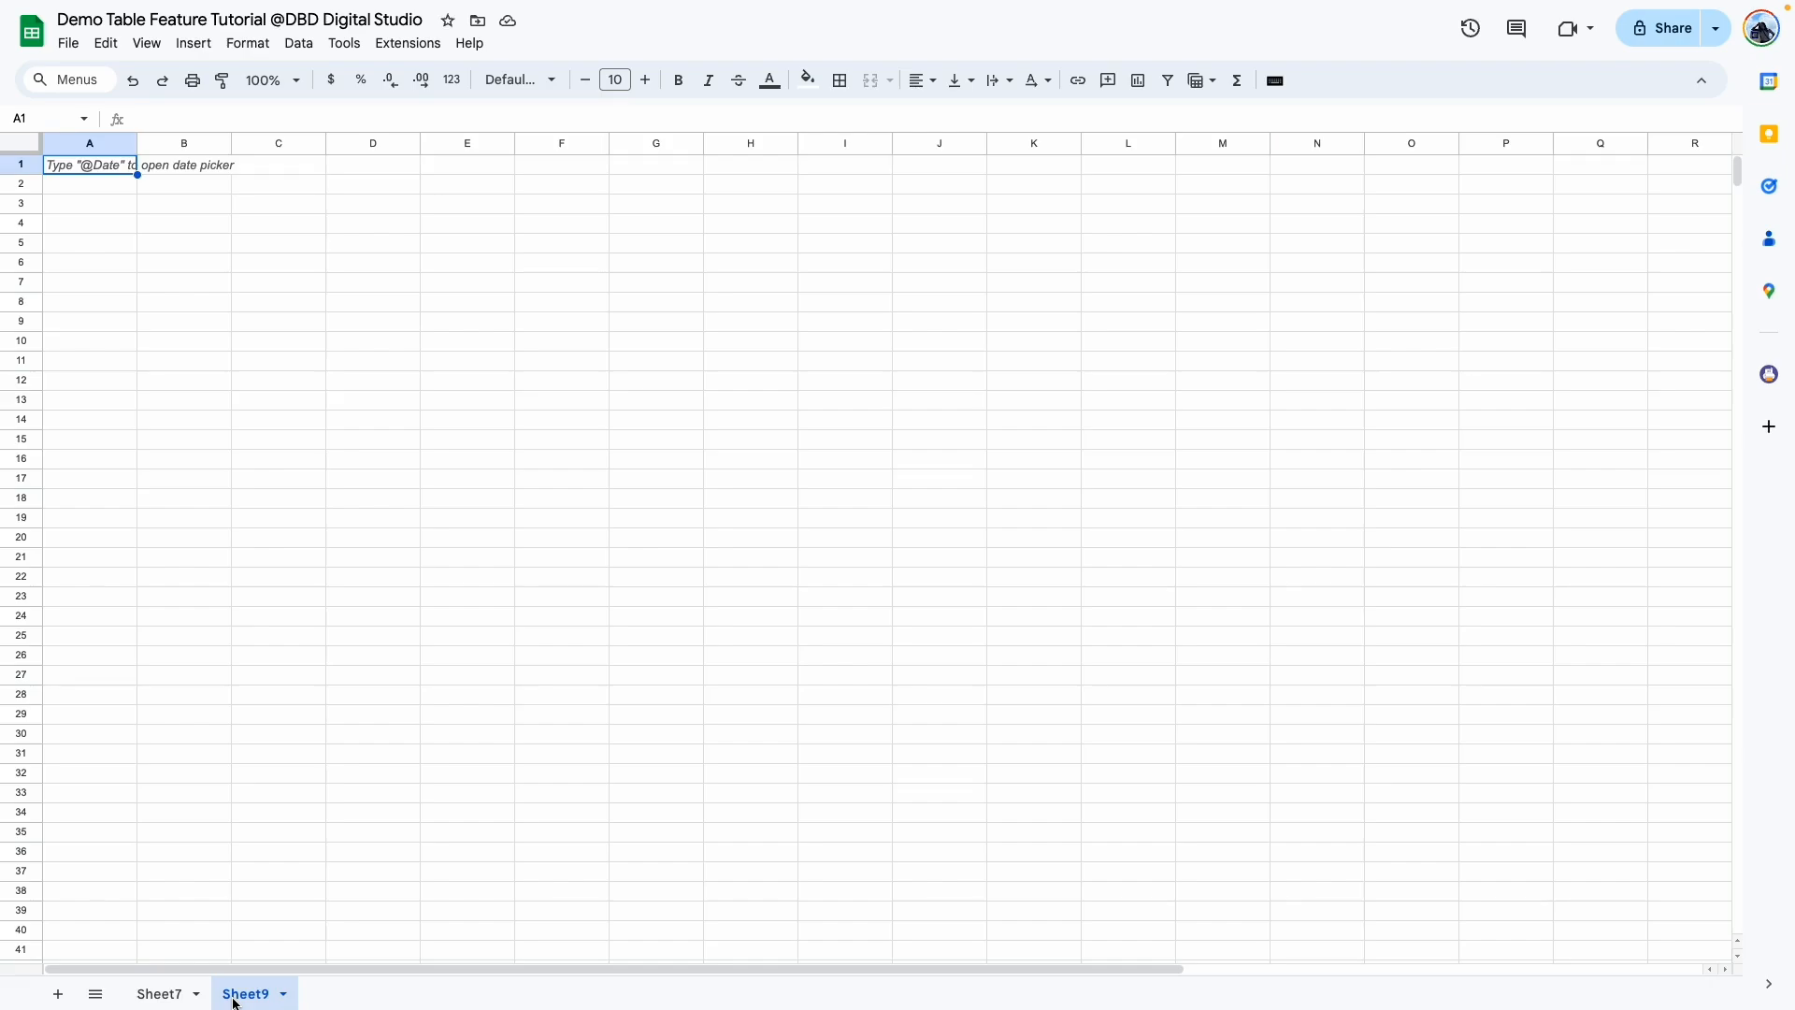
pyautogui.click(191, 44)
pyautogui.click(236, 213)
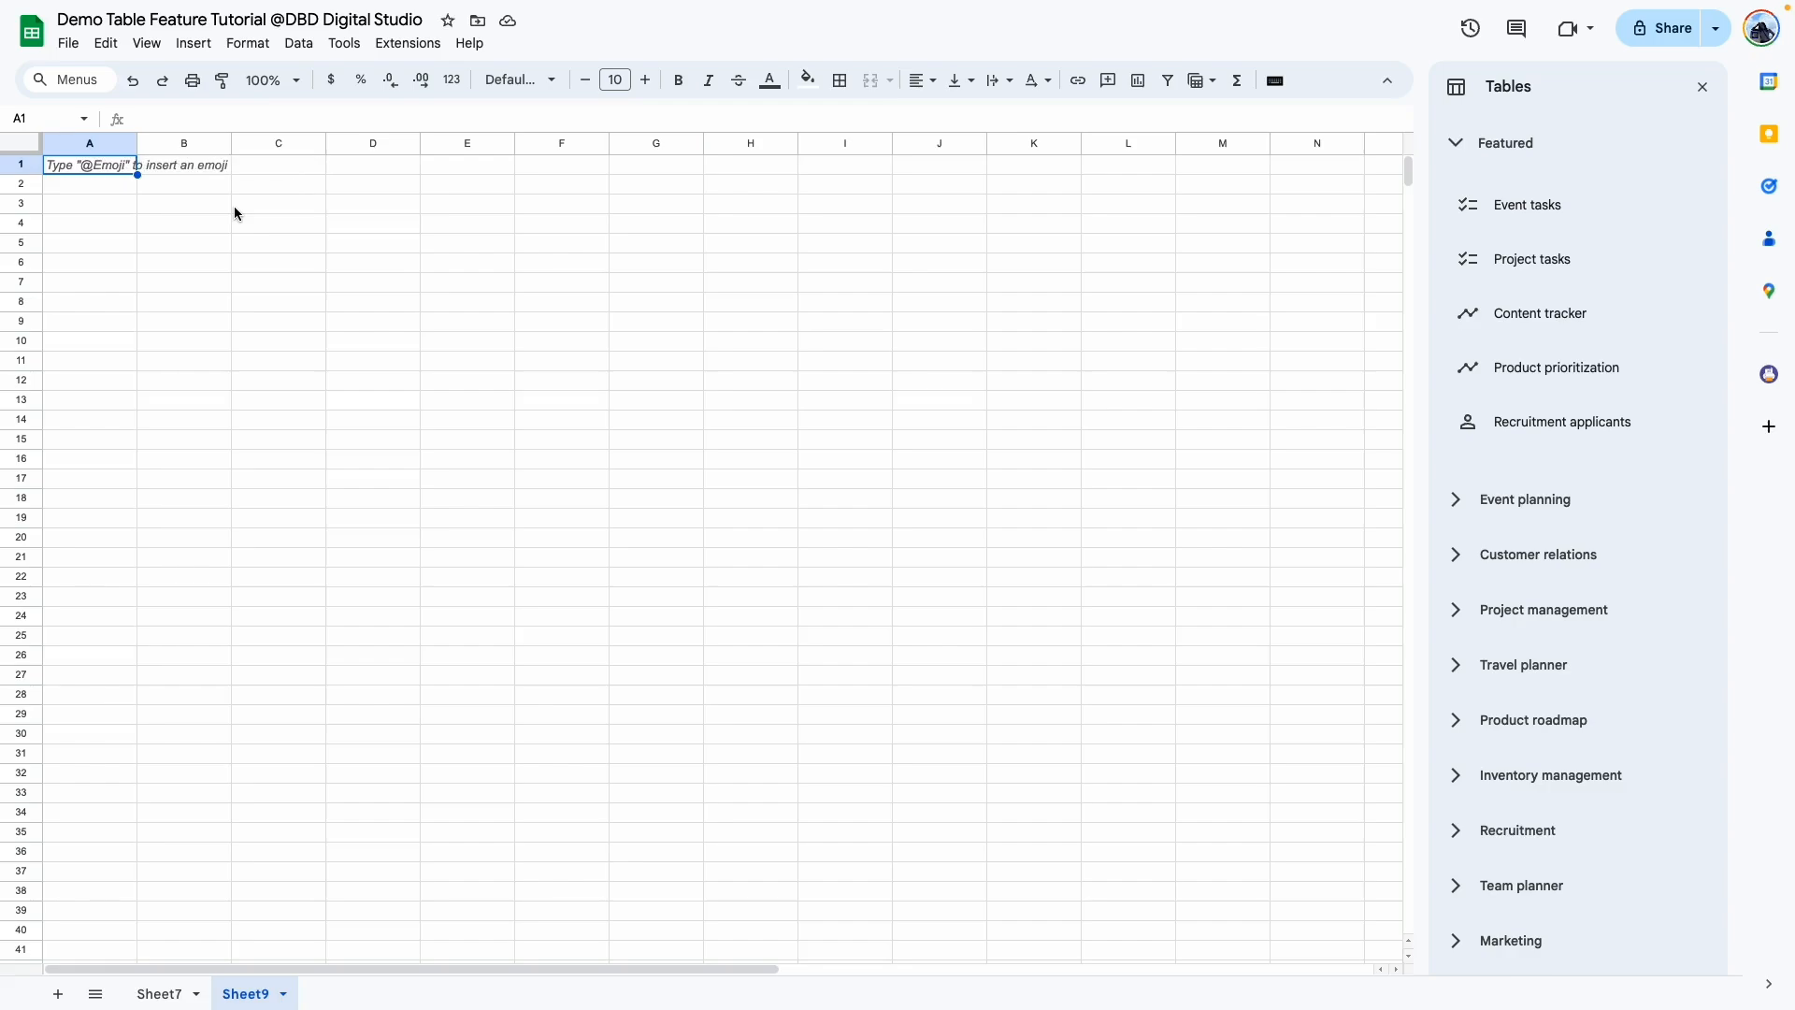
pyautogui.moveTo(1523, 207)
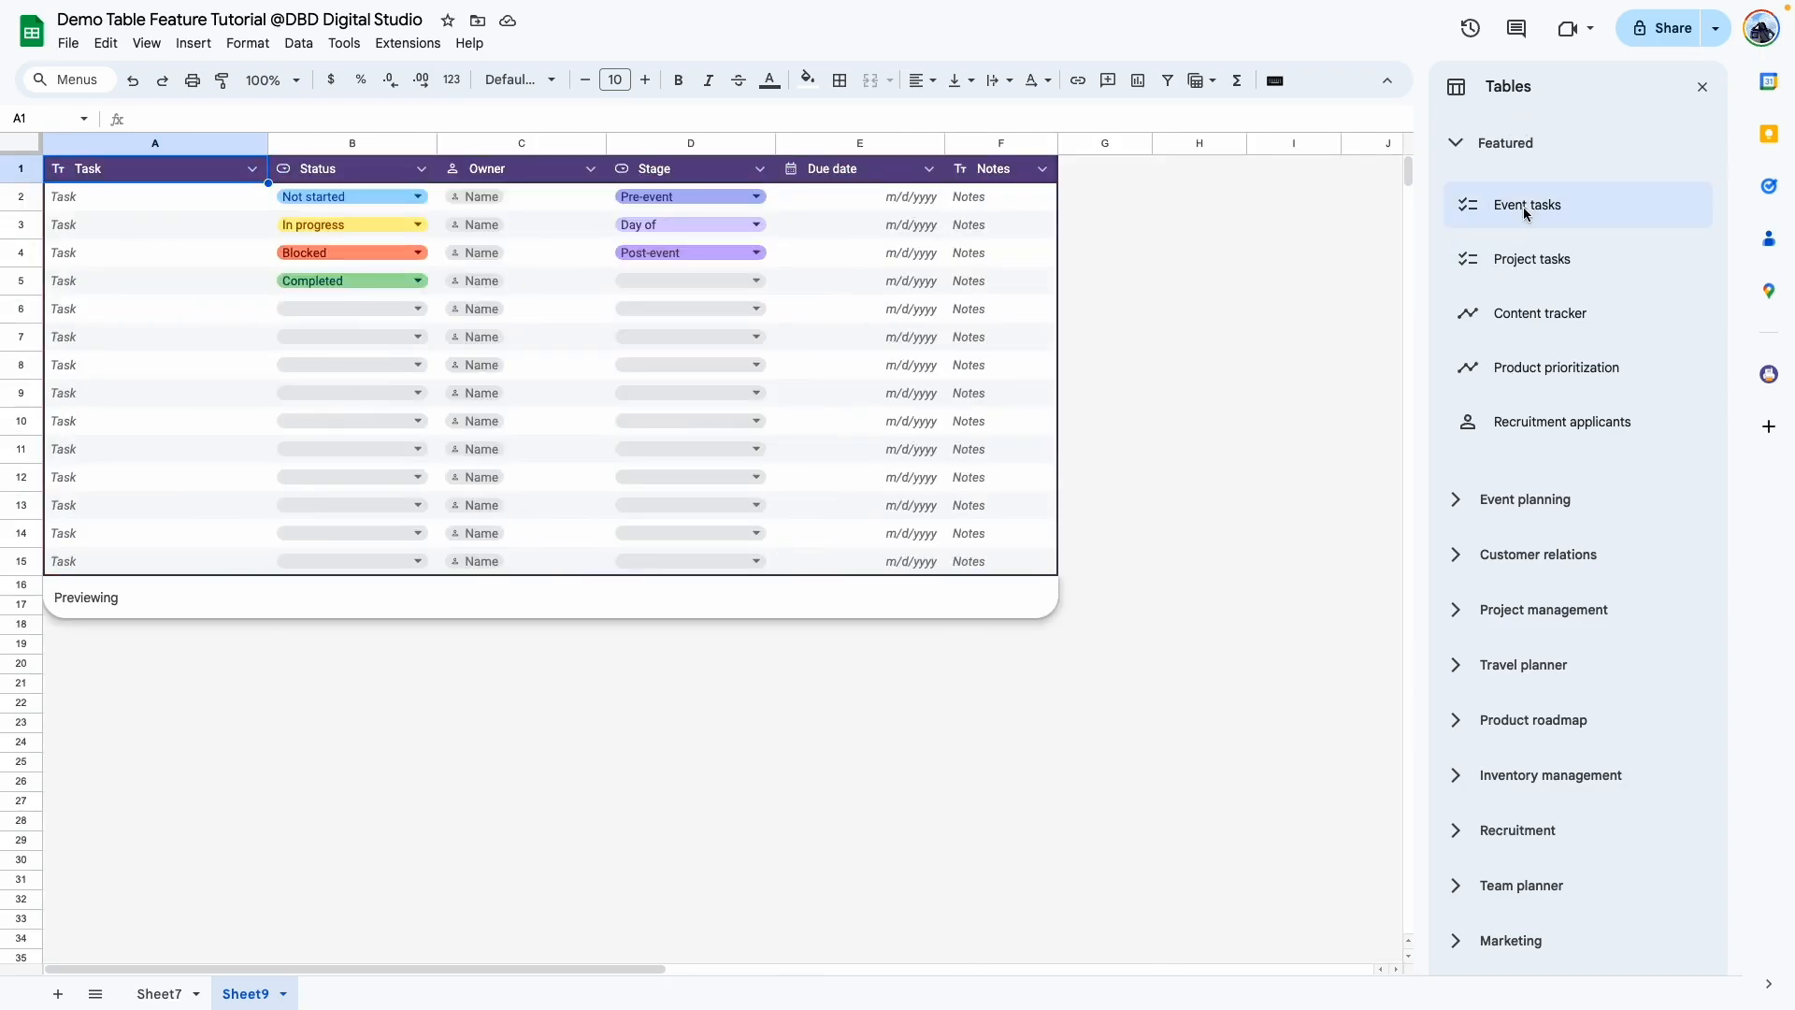
pyautogui.moveTo(1534, 259)
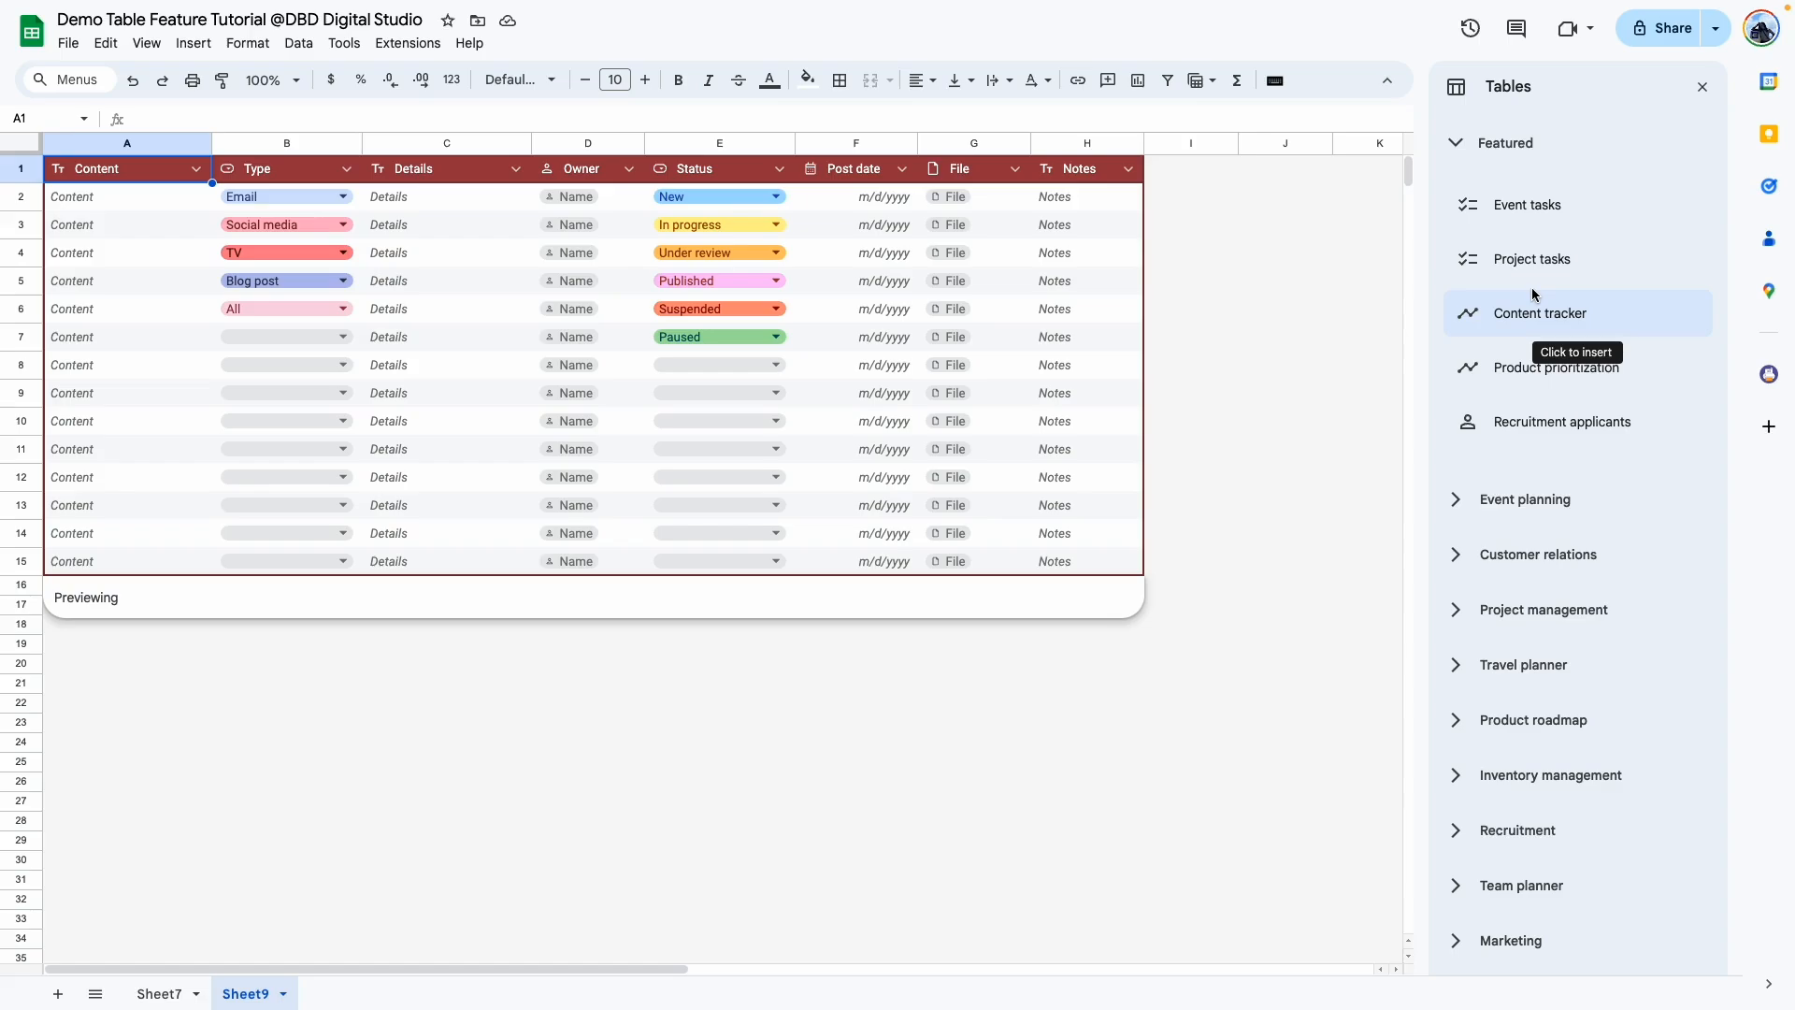
# Preview the table templates in the Event planning, Project management, Travel planner and Inventory management categories
pyautogui.click(1456, 503)
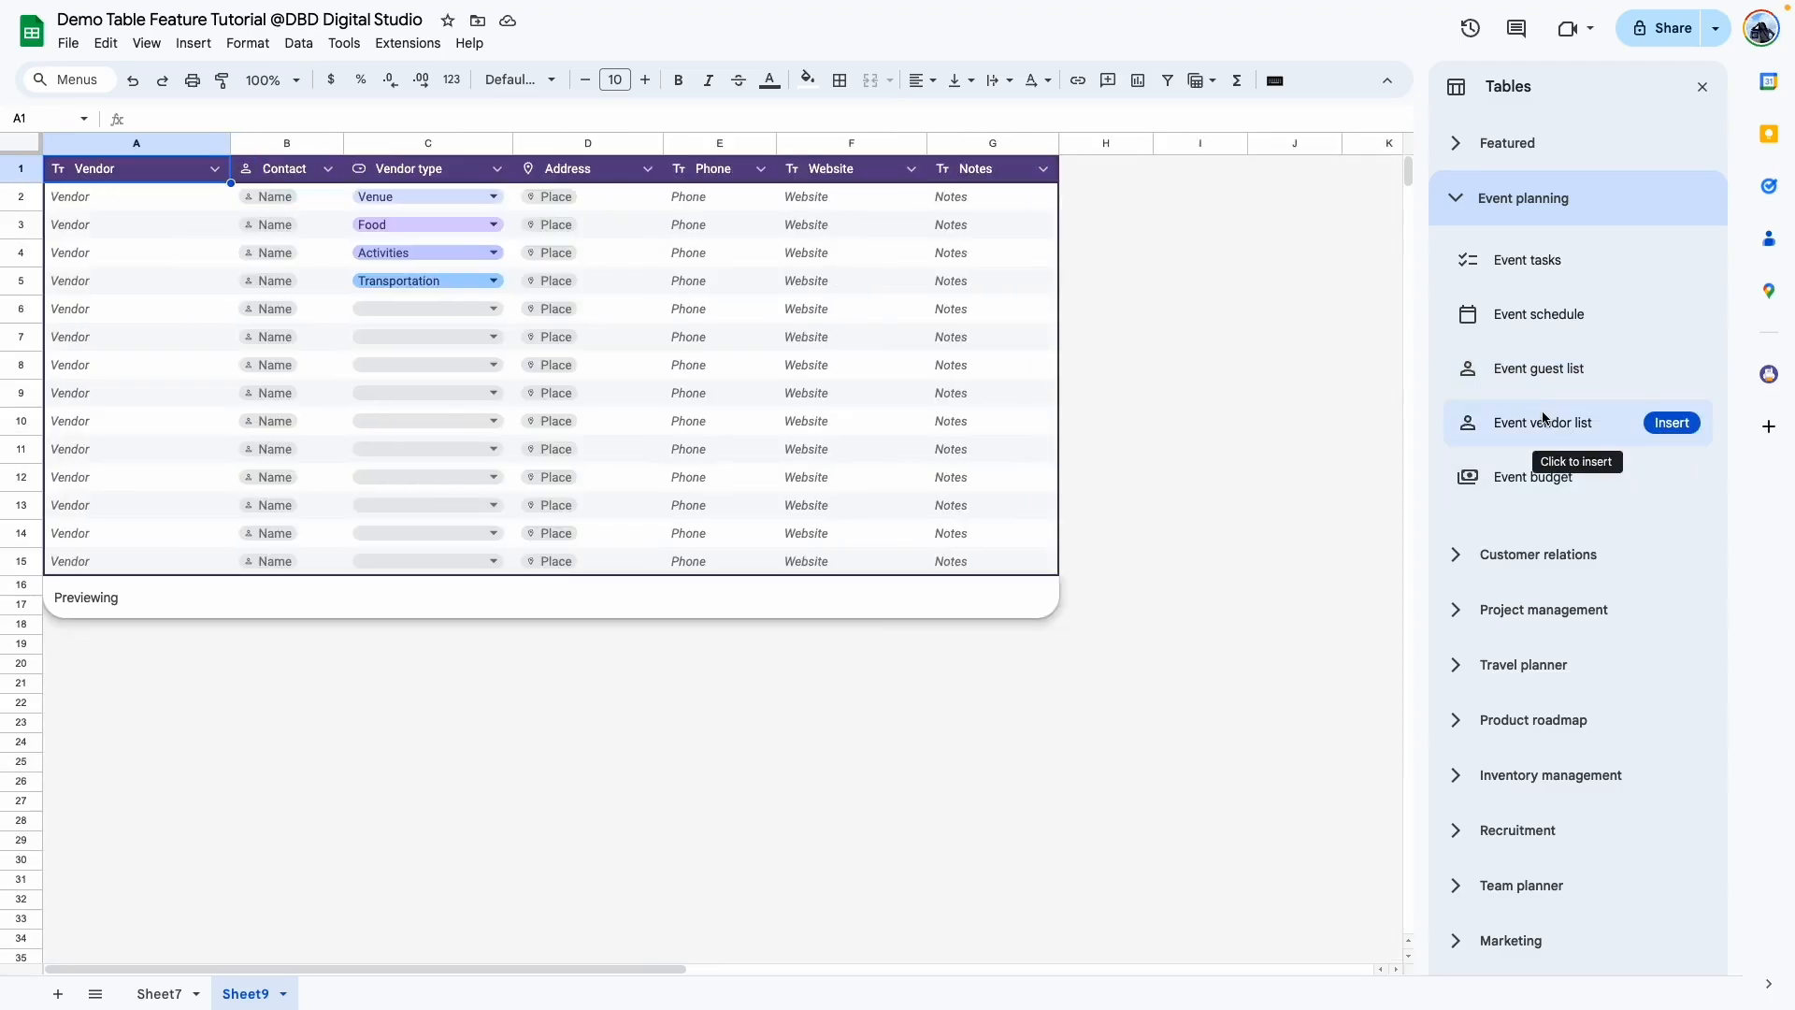
pyautogui.click(1477, 197)
pyautogui.click(1464, 316)
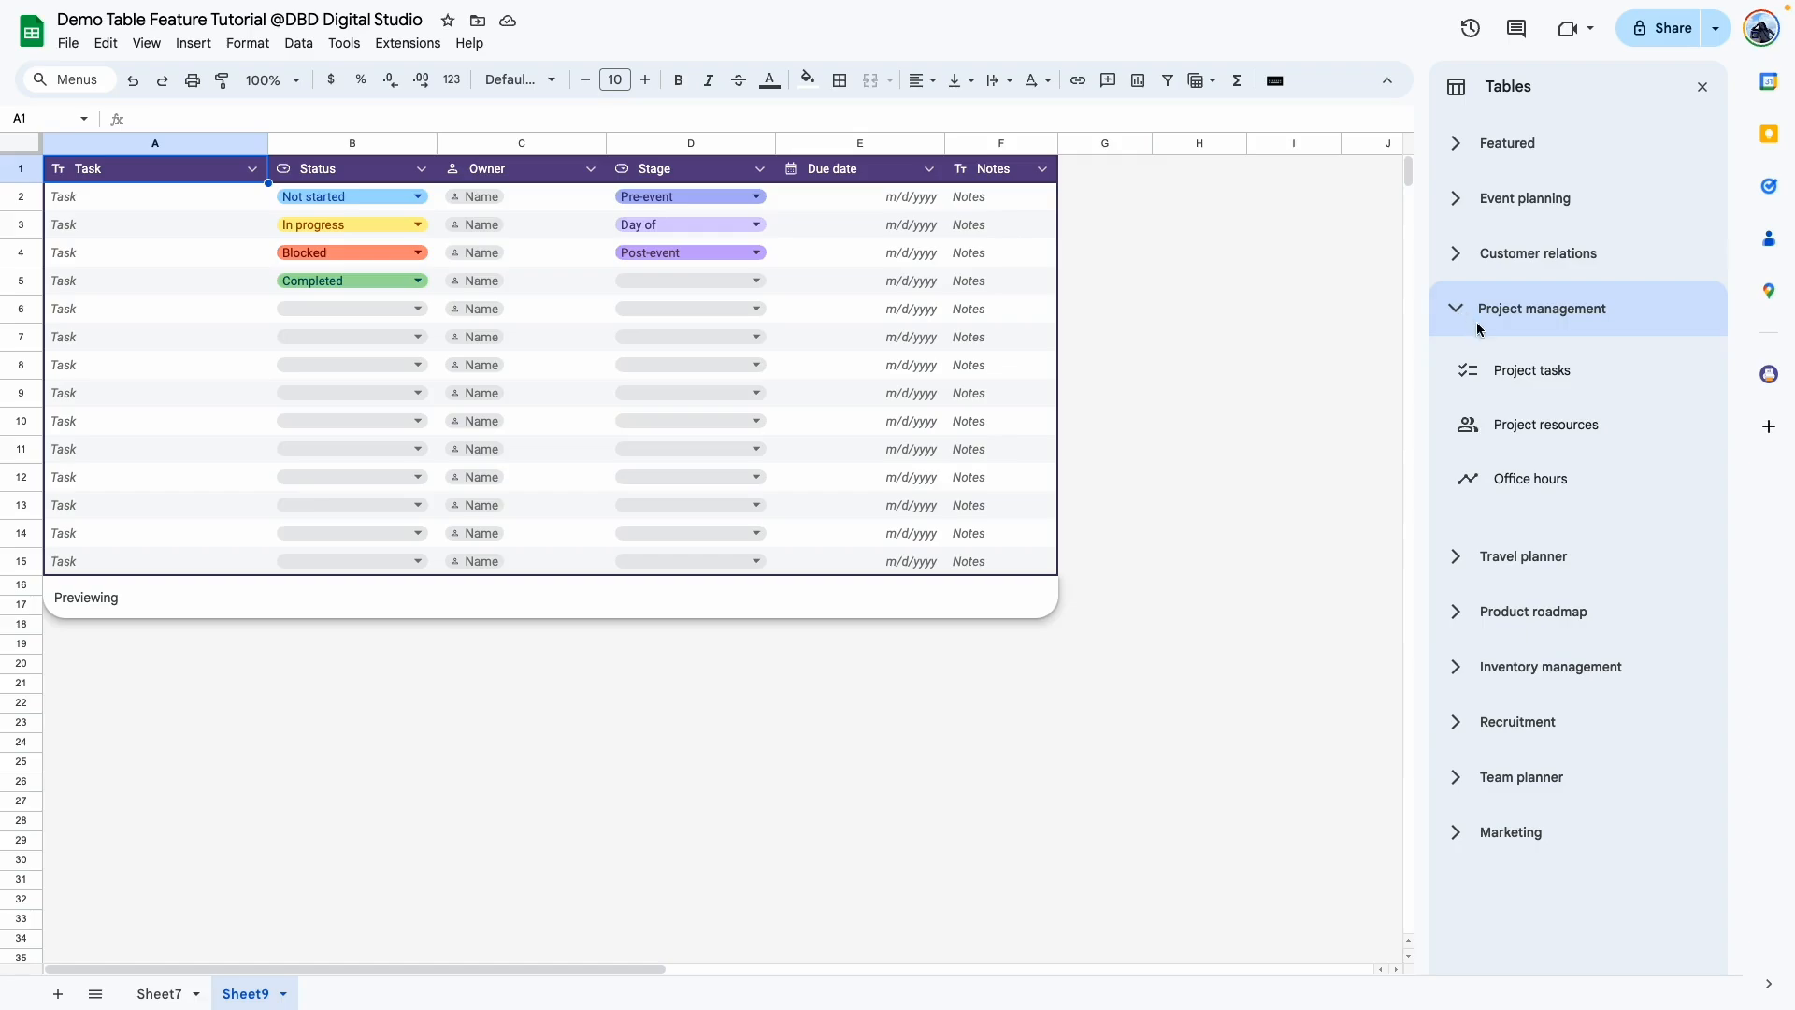
pyautogui.moveTo(1536, 370)
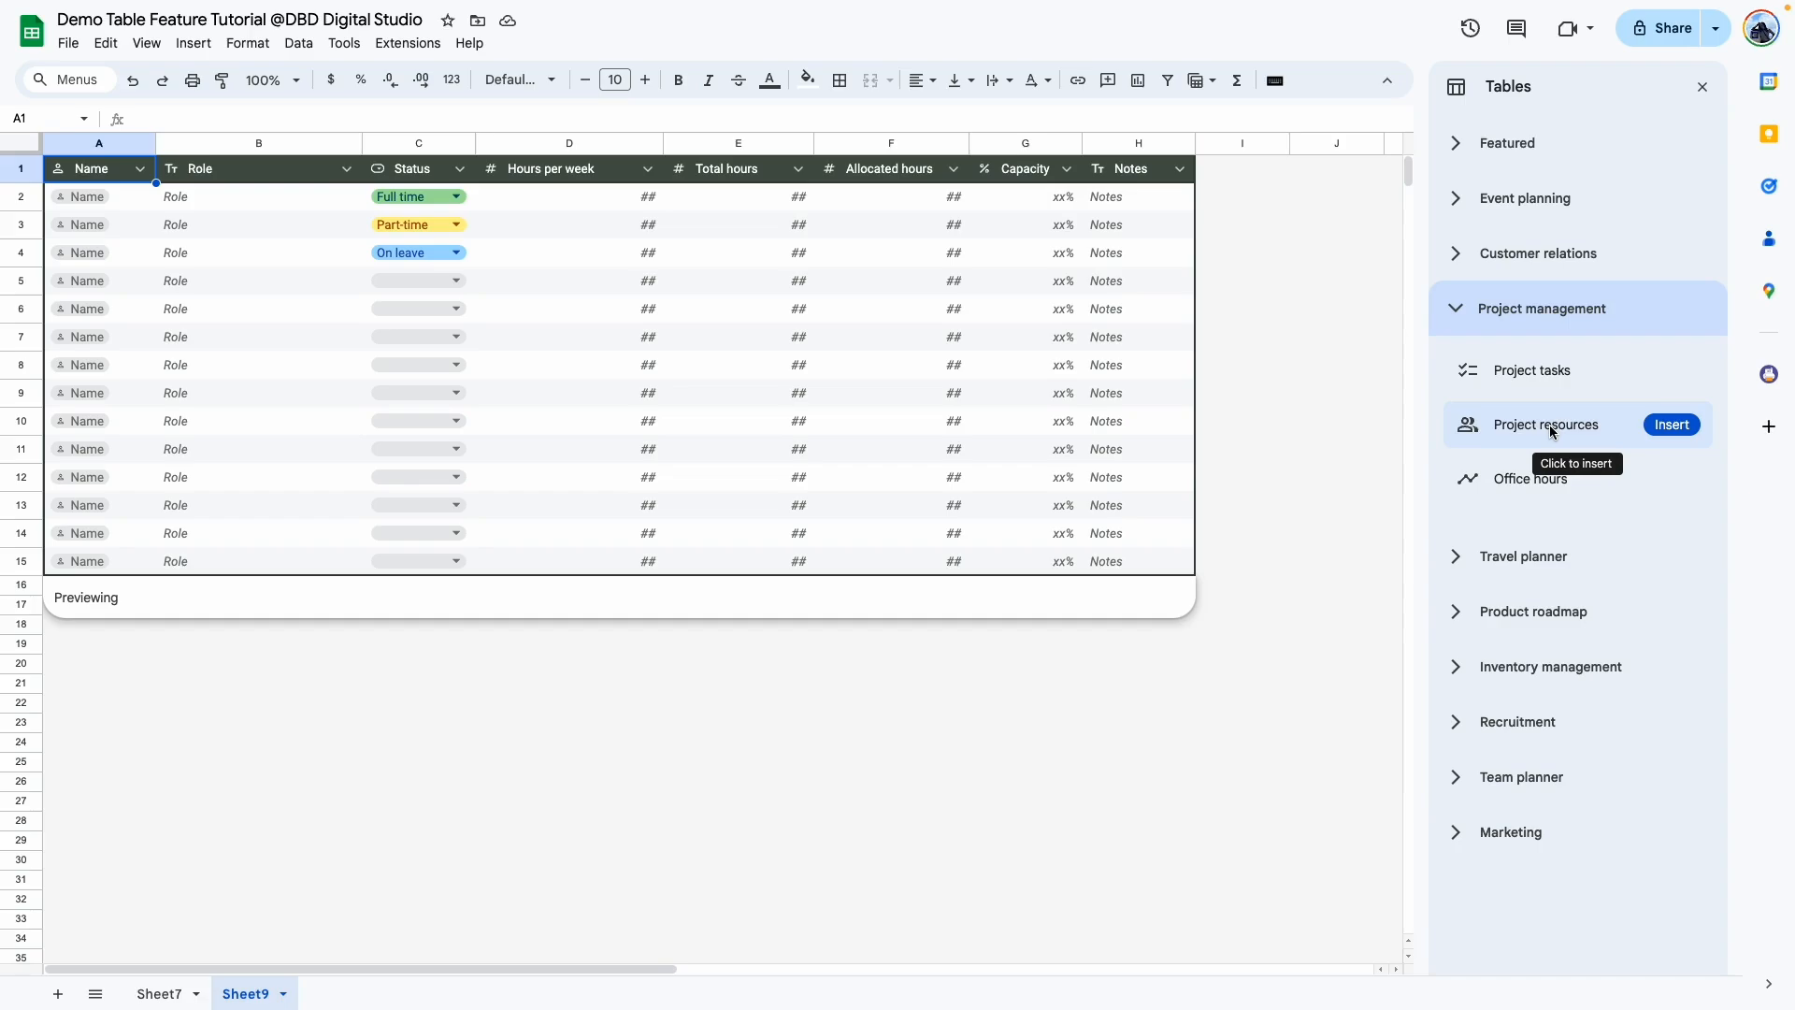
pyautogui.moveTo(1533, 481)
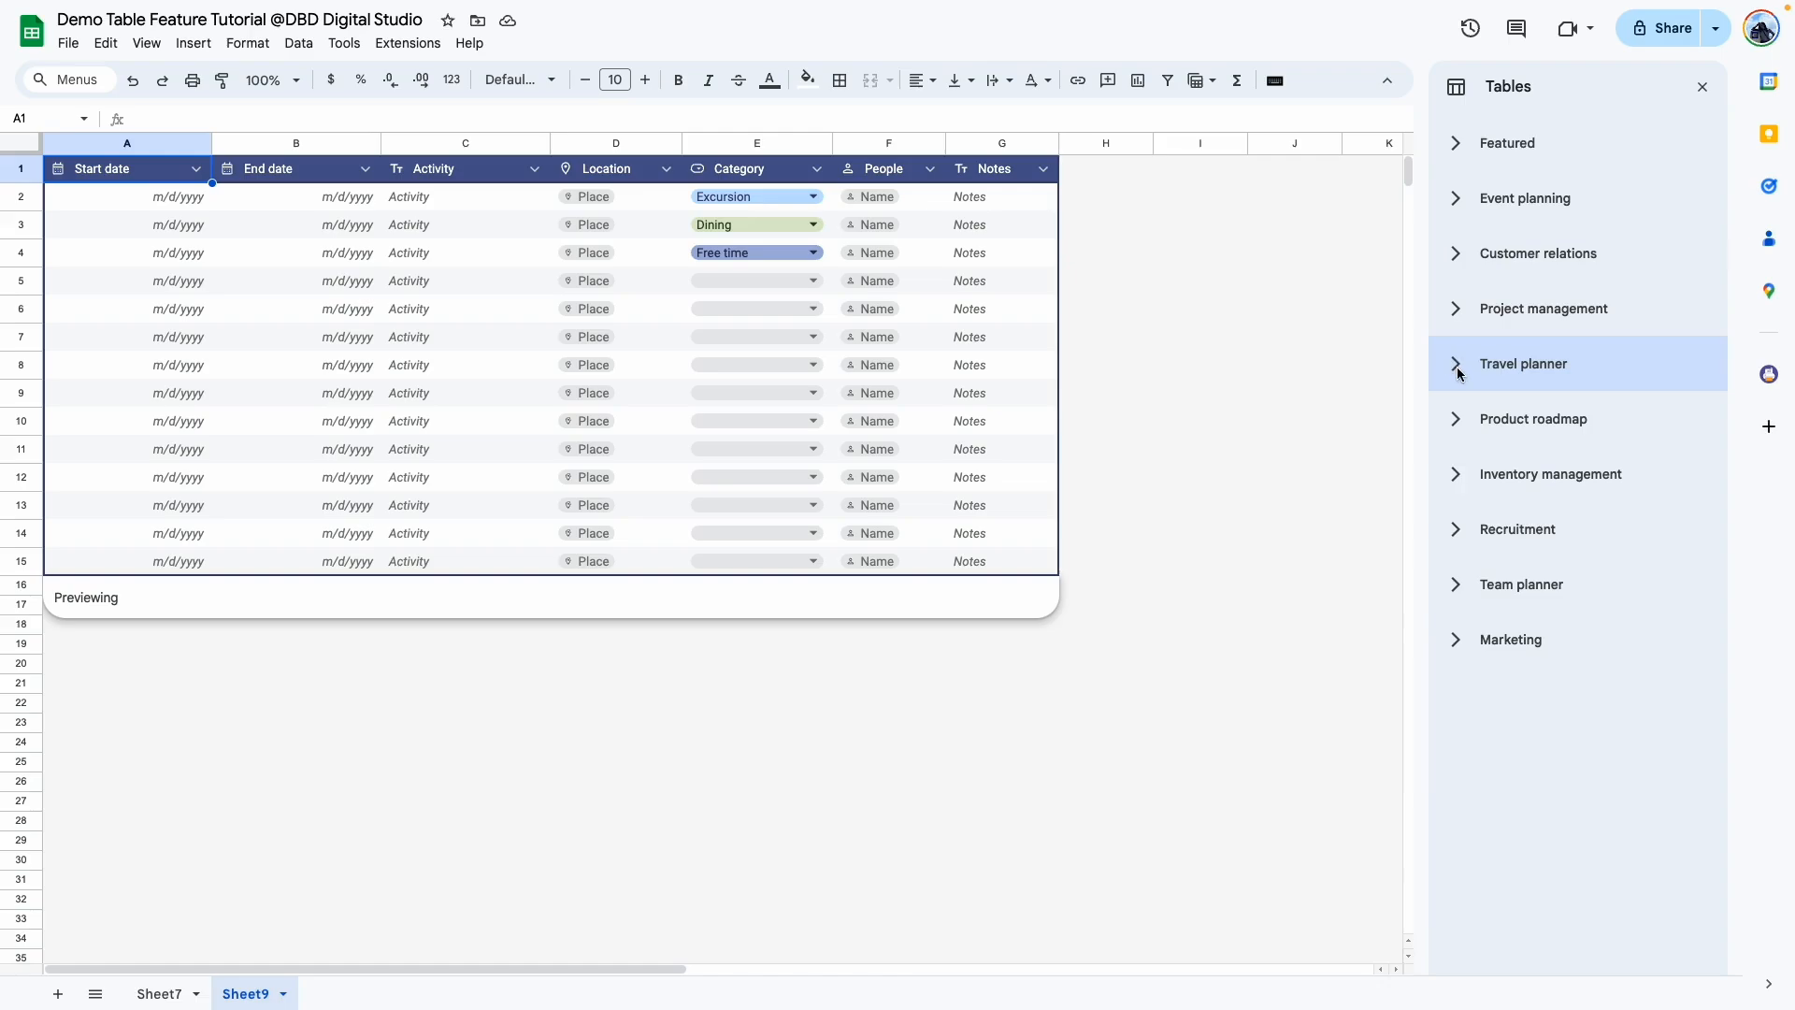
pyautogui.click(1456, 366)
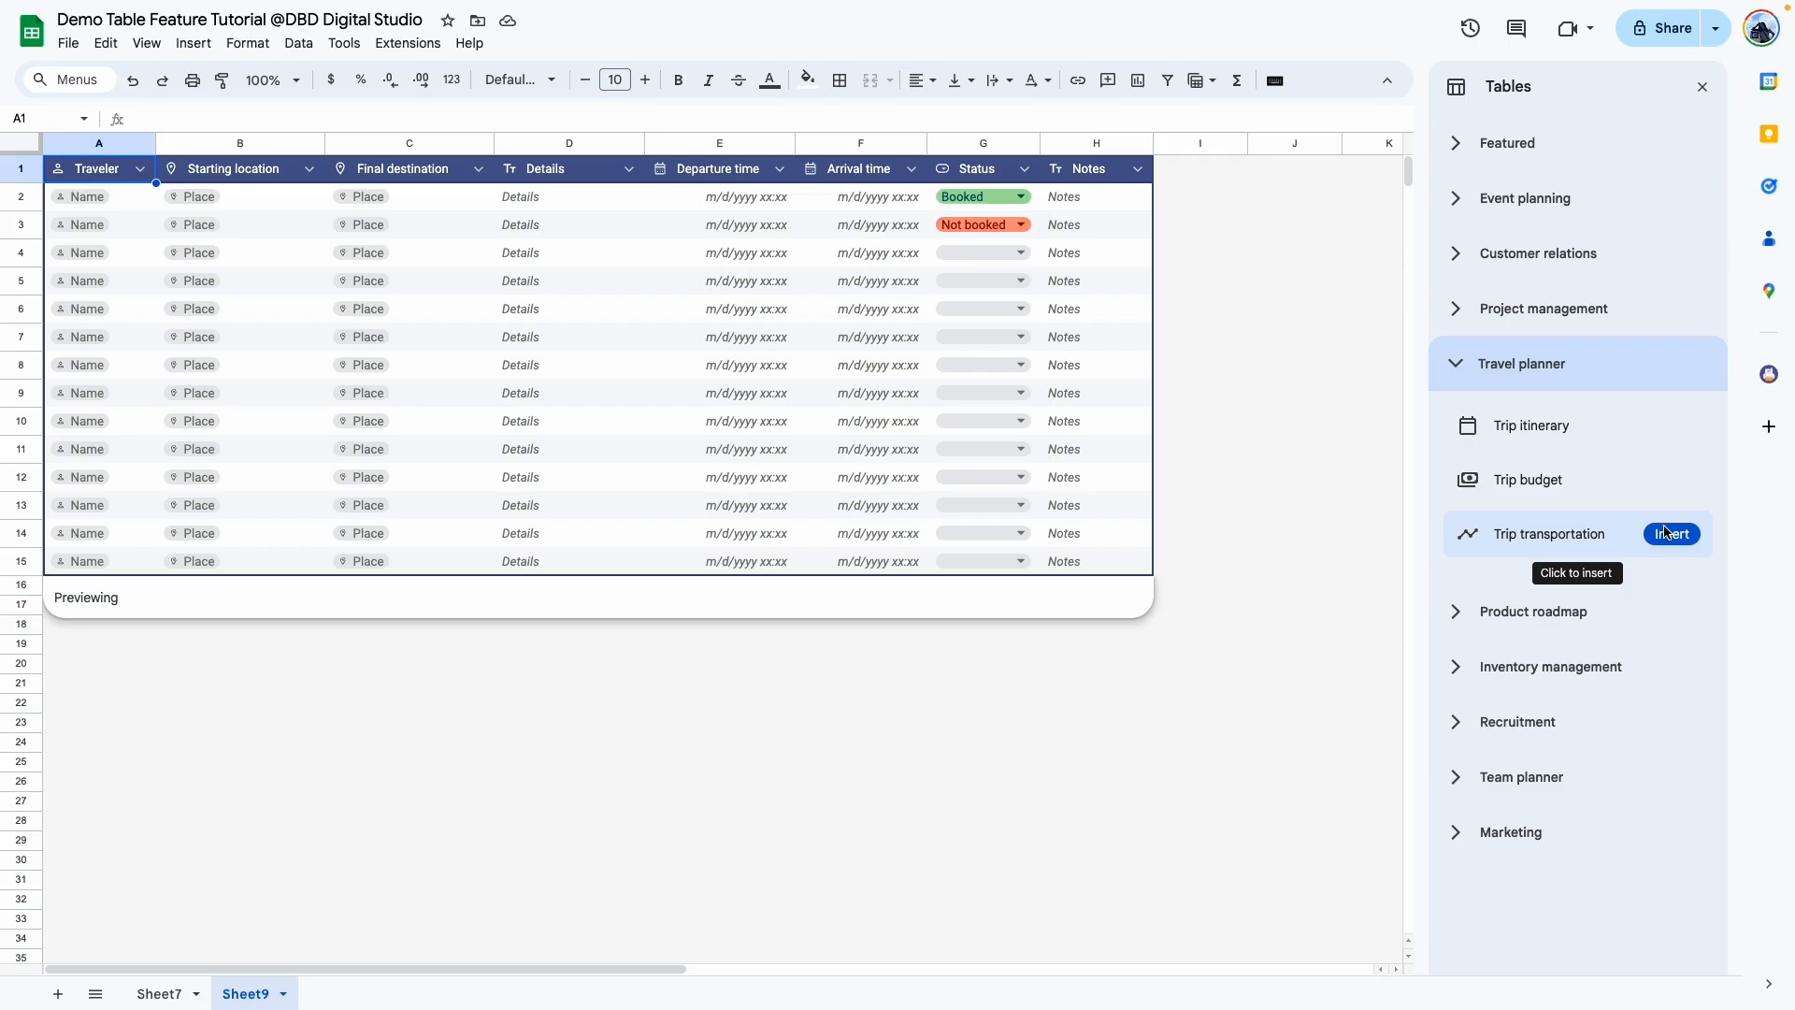
pyautogui.click(1495, 364)
pyautogui.click(1440, 470)
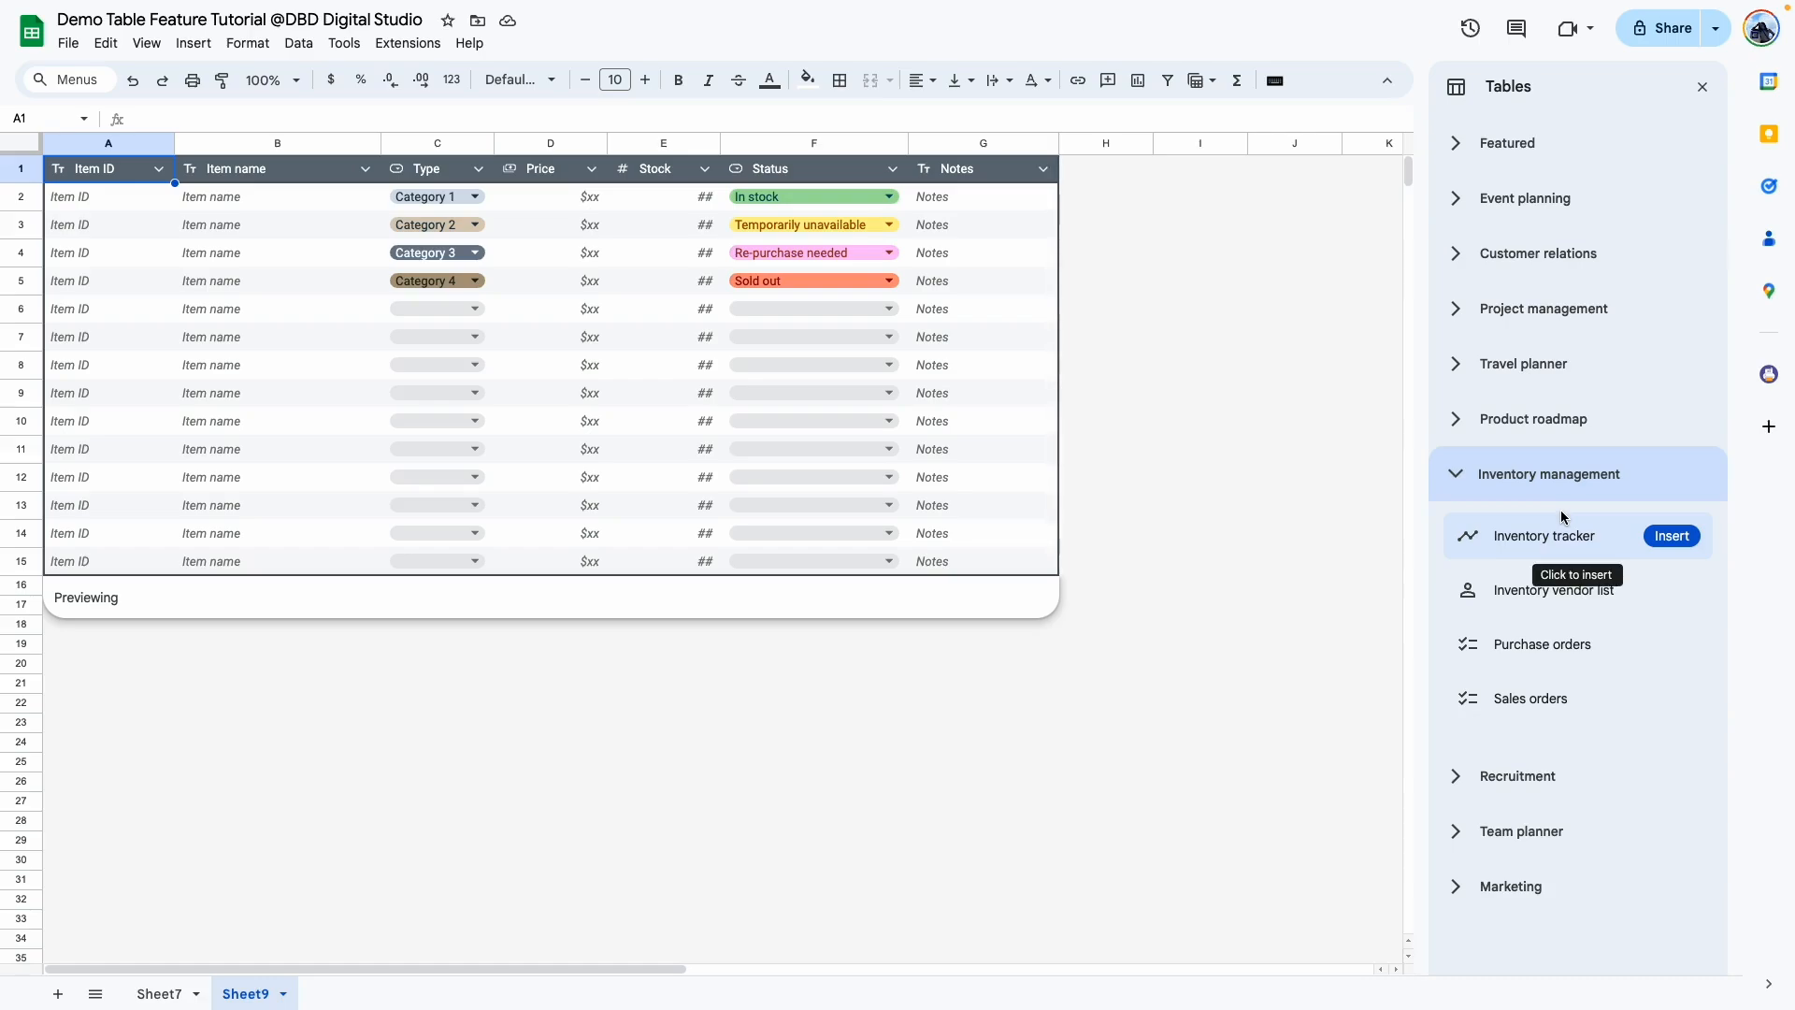
# Insert the featured Event tasks table template into the empty Sheet9
pyautogui.click(159, 993)
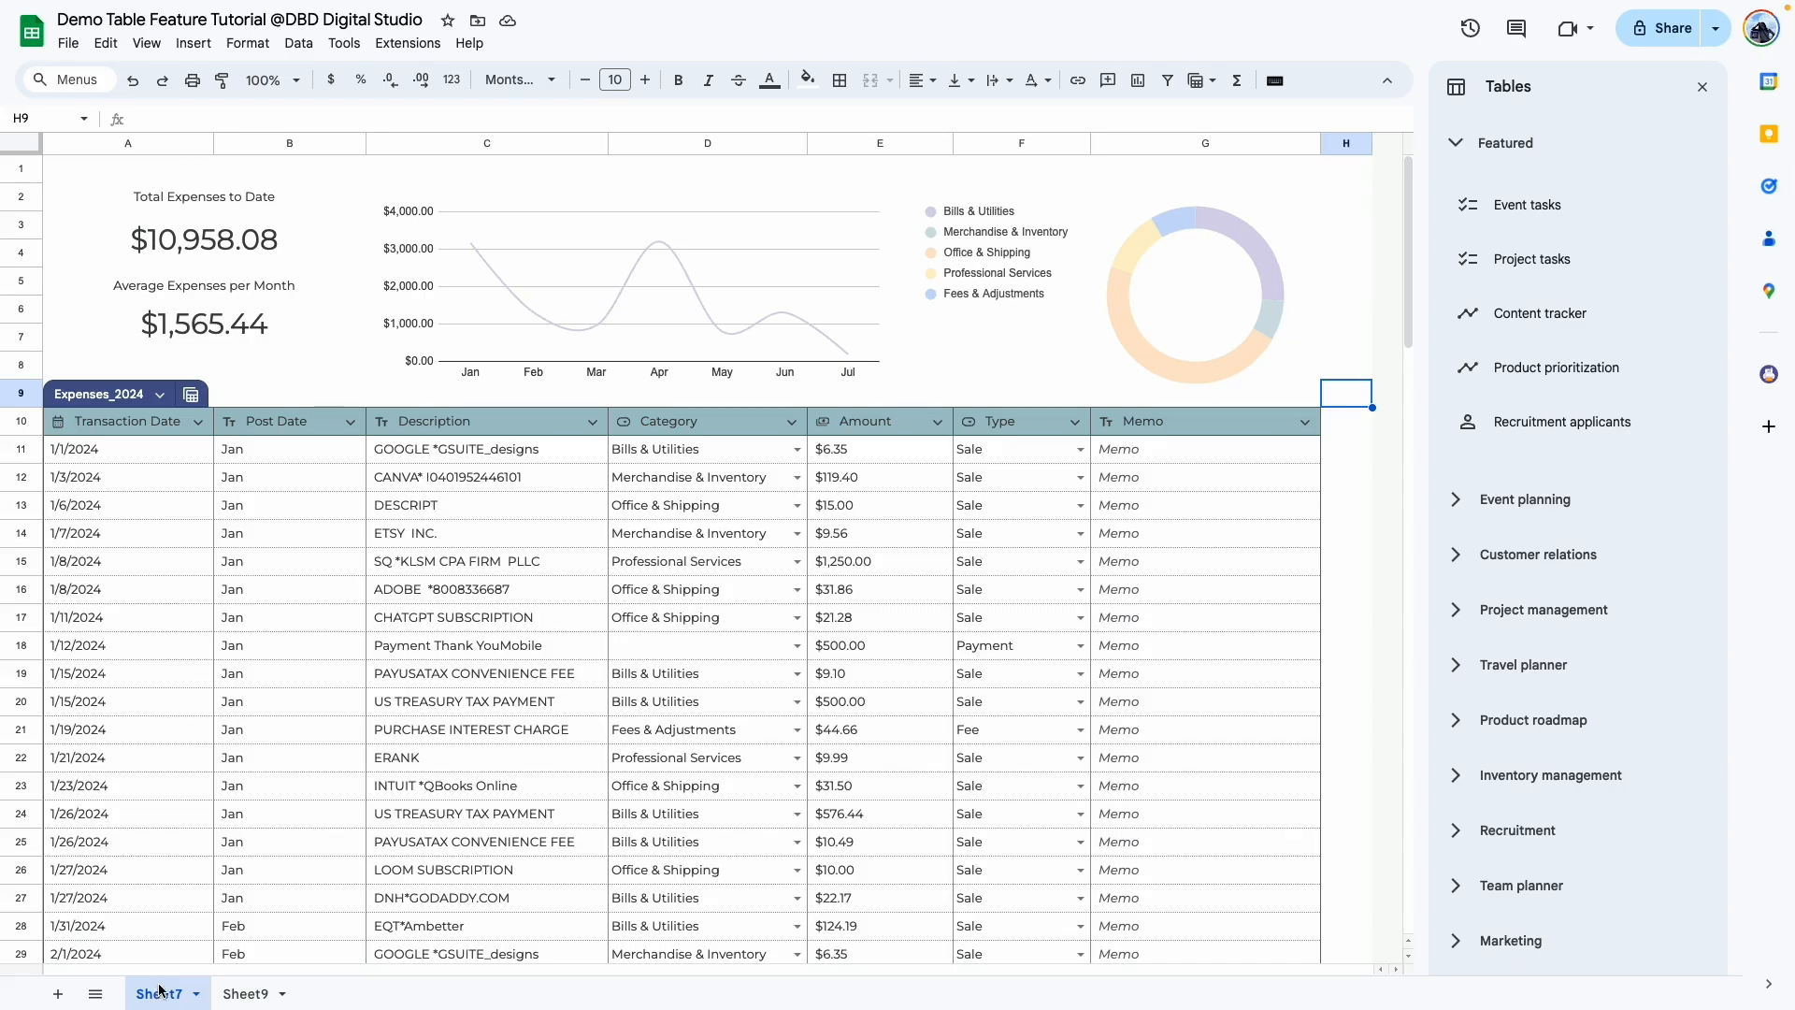
pyautogui.click(244, 992)
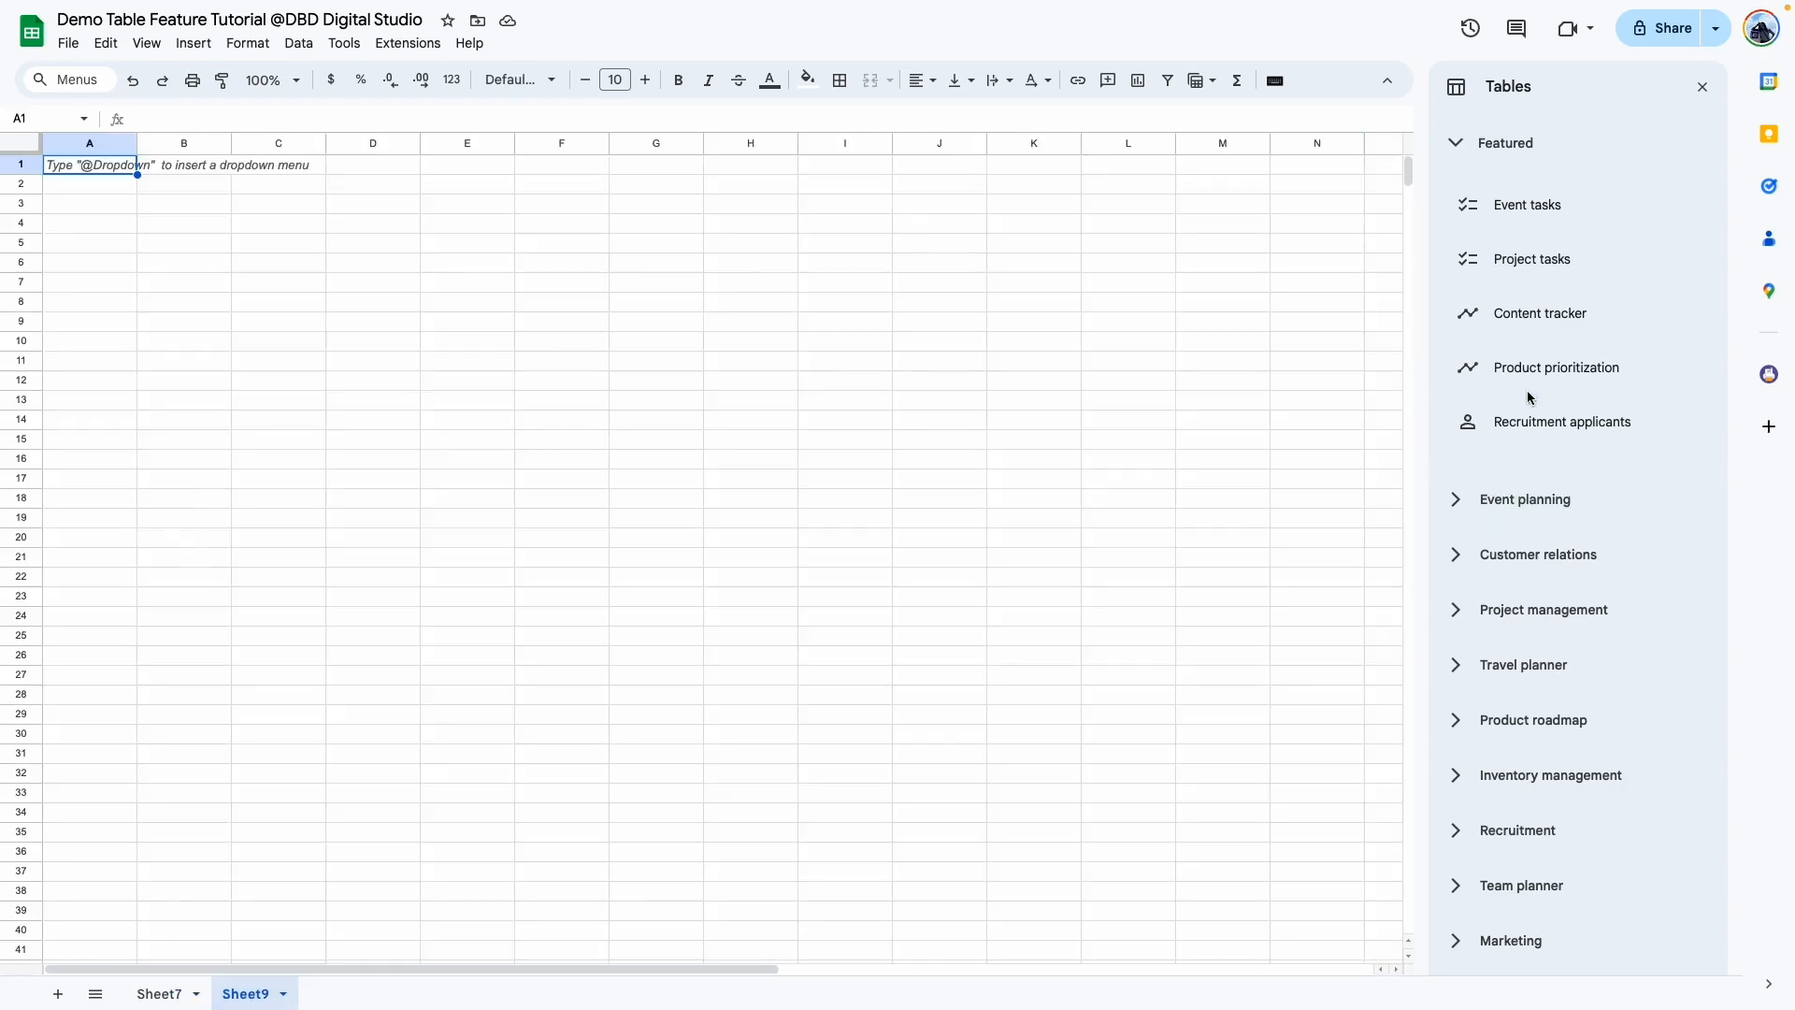
pyautogui.moveTo(1547, 220)
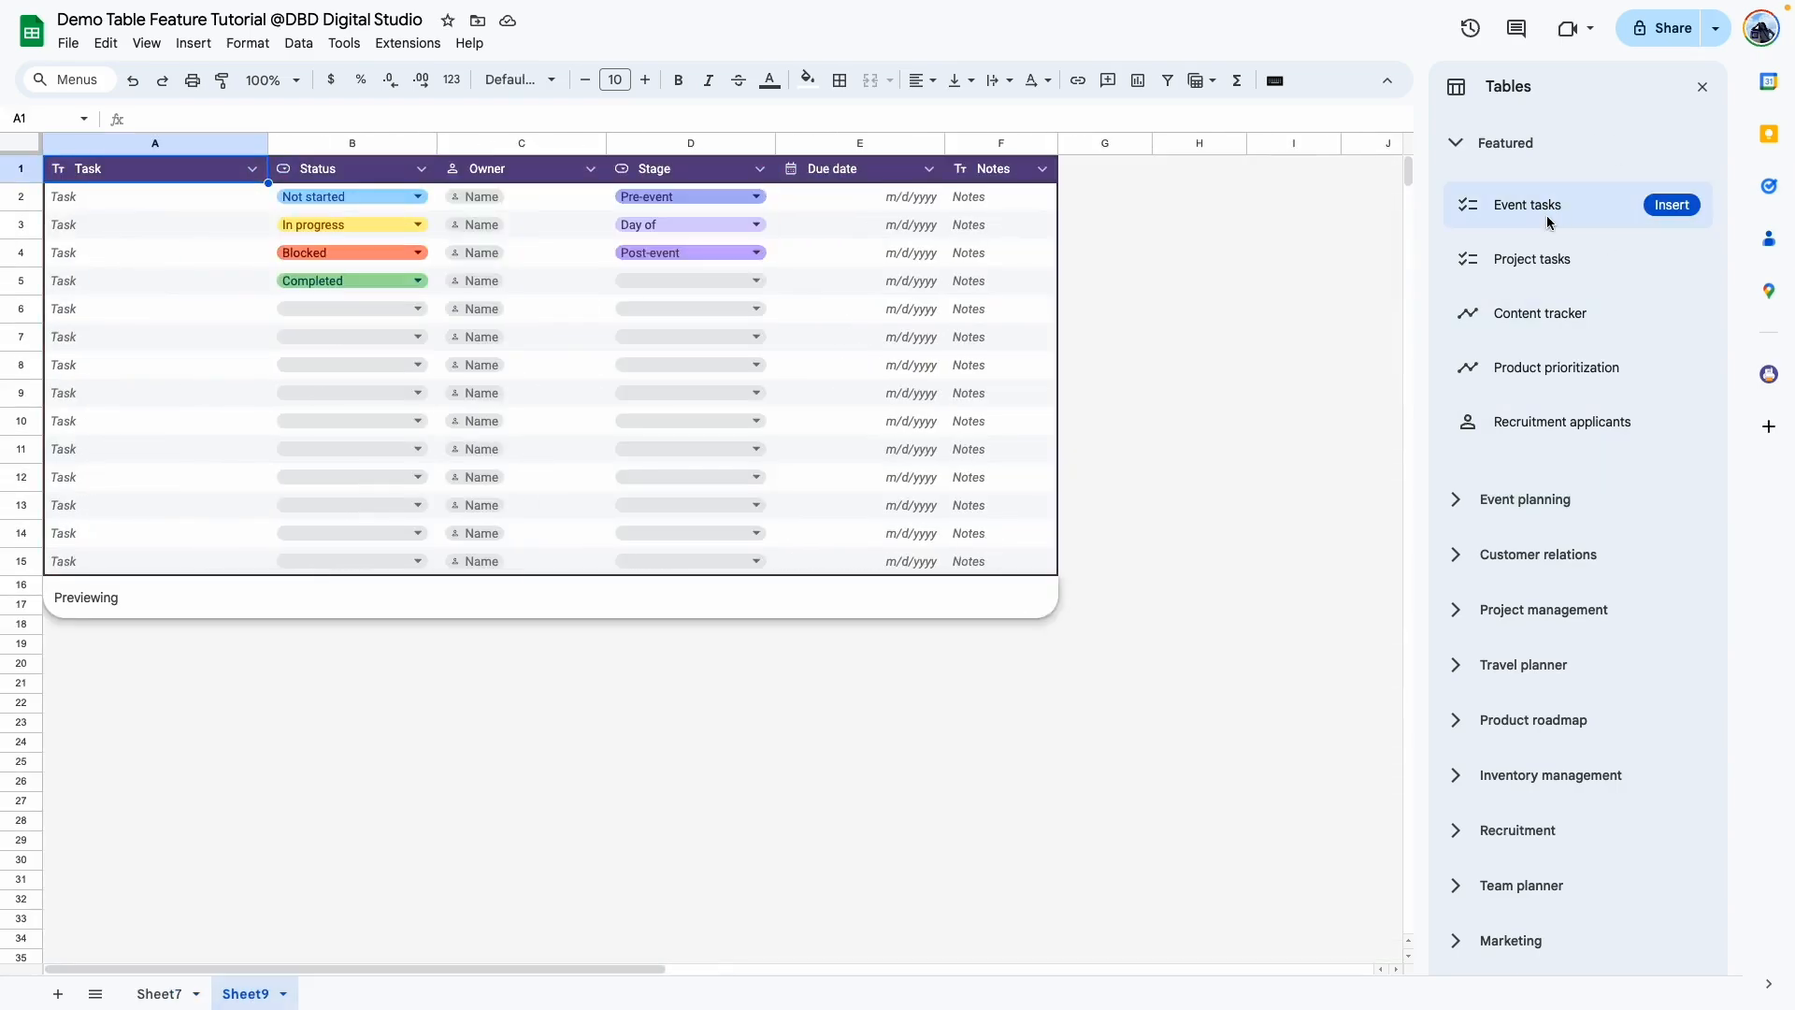
pyautogui.click(1672, 205)
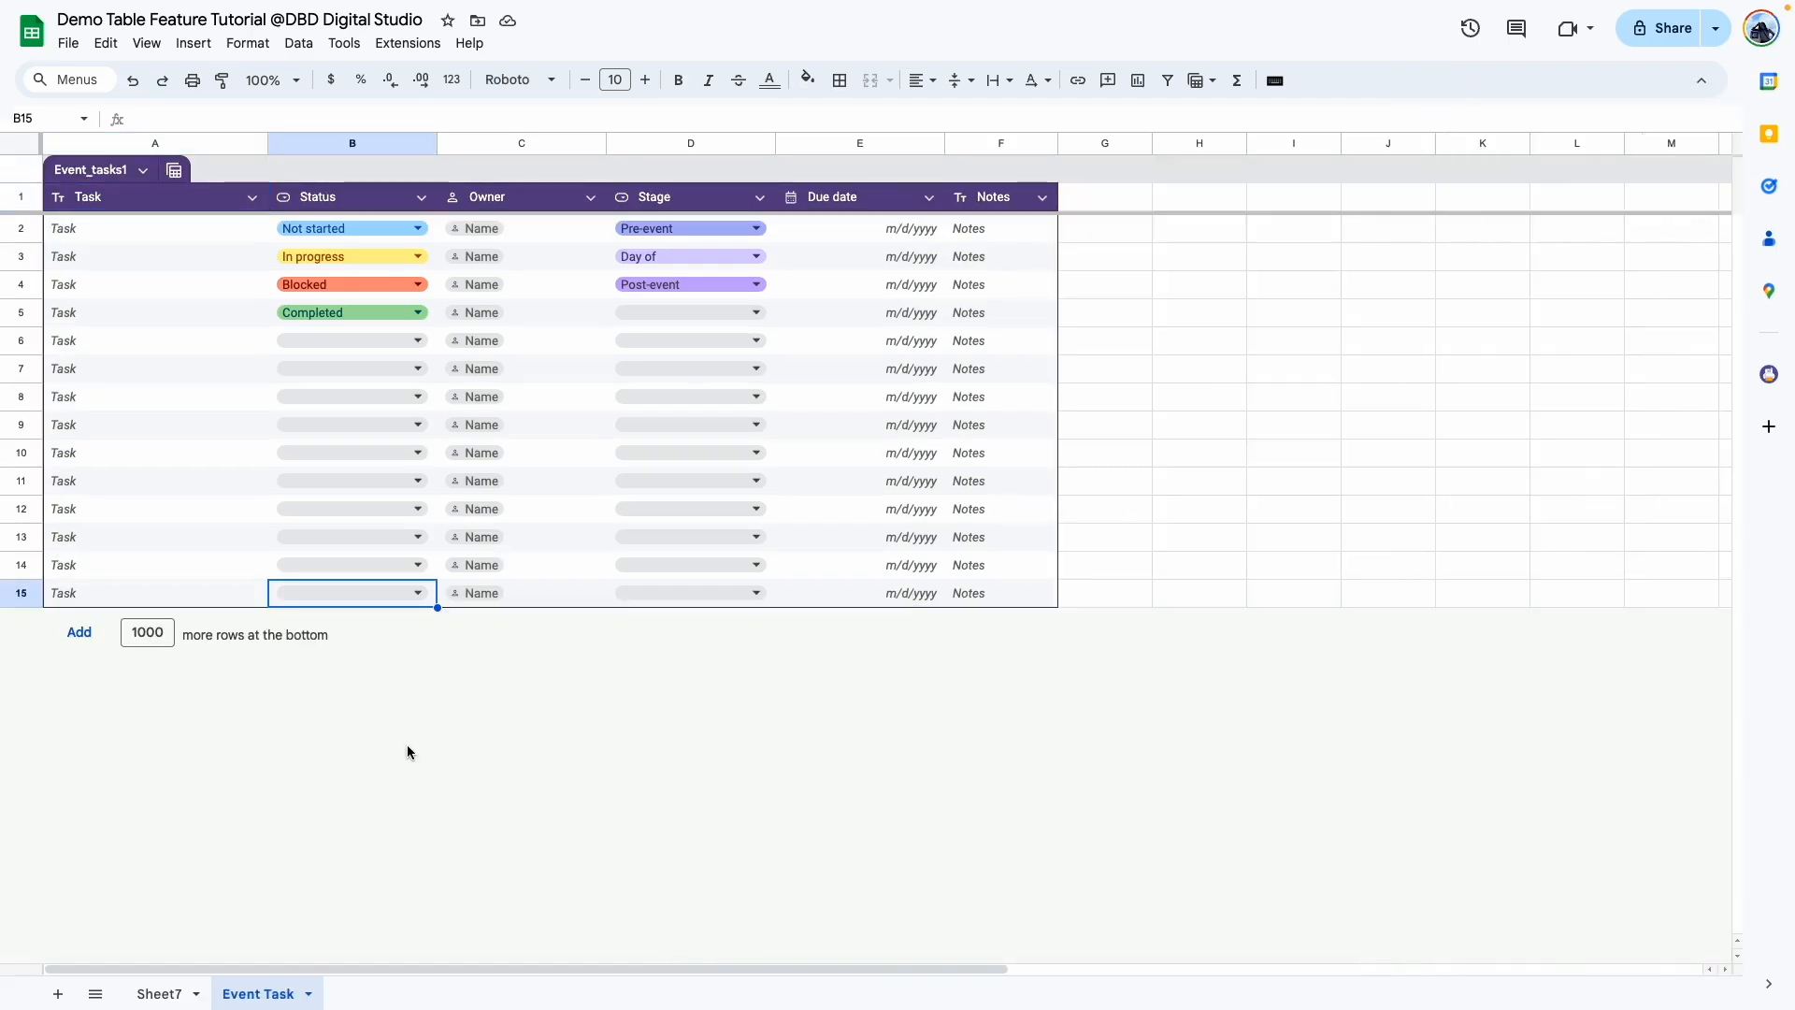
# Rename the event tasks table to My_event and confirm its data range as 'Event Task'!A1:F15
pyautogui.click(117, 172)
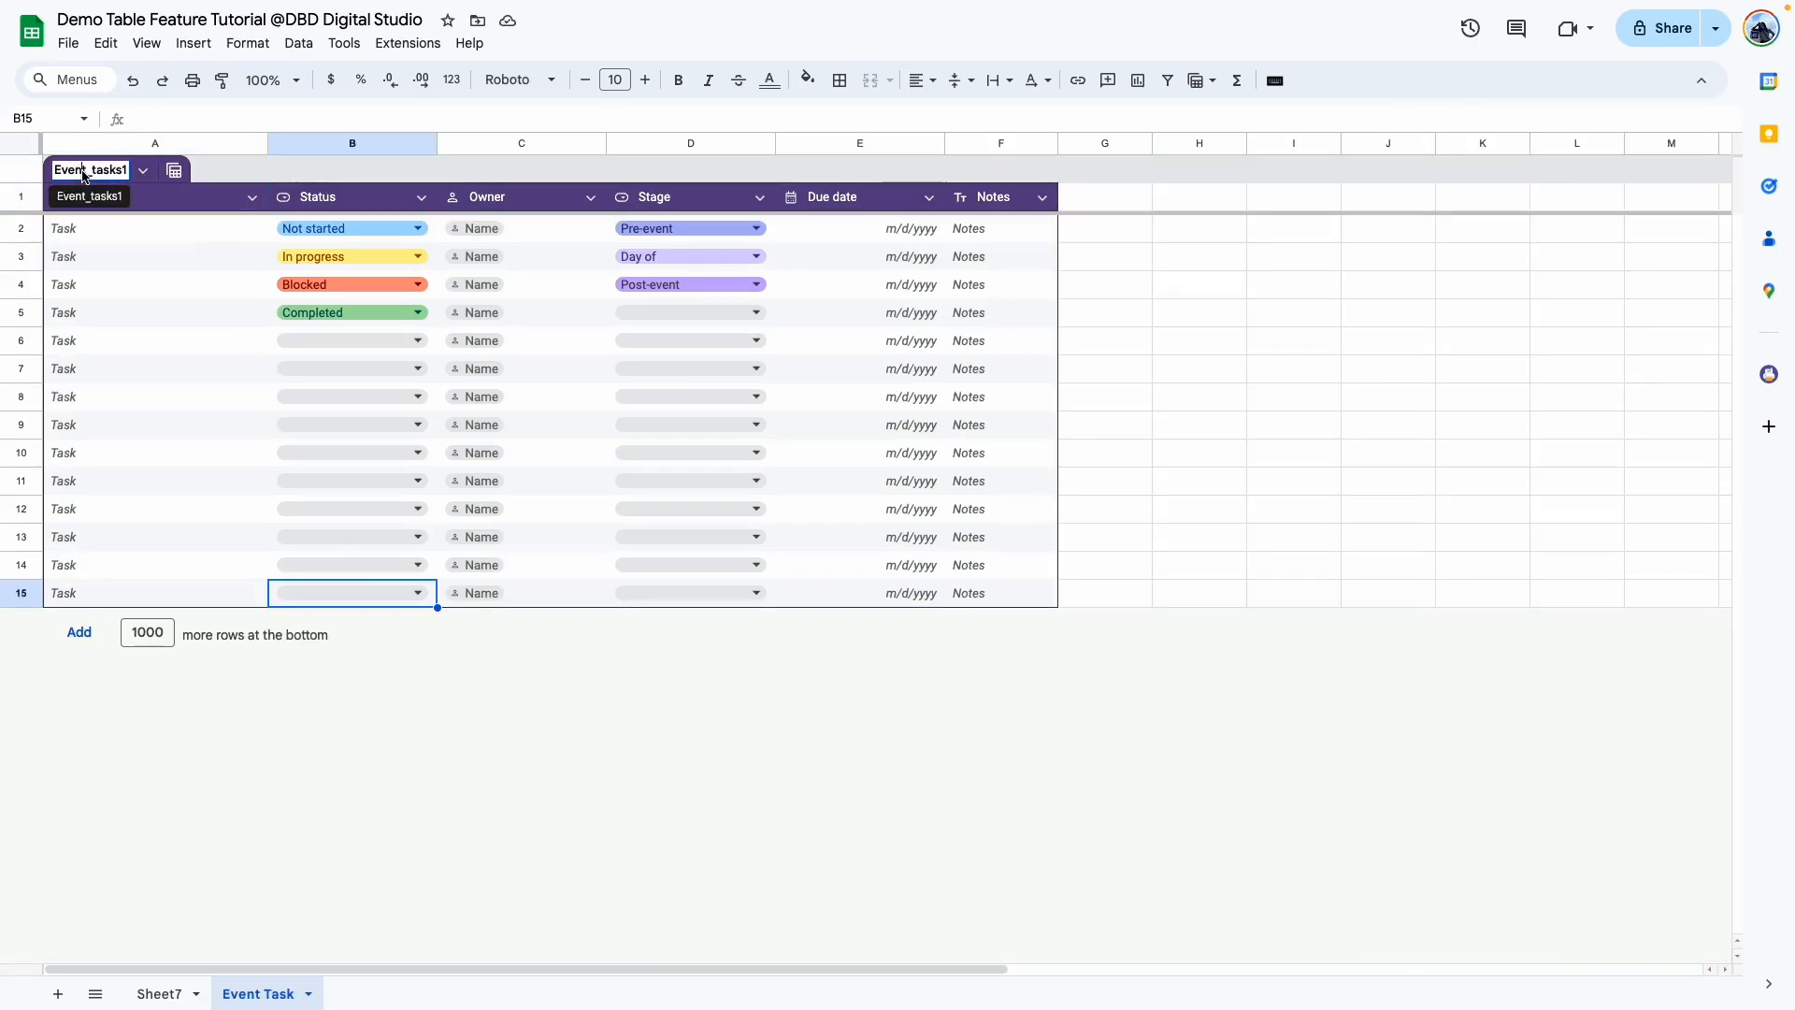
pyautogui.click(143, 170)
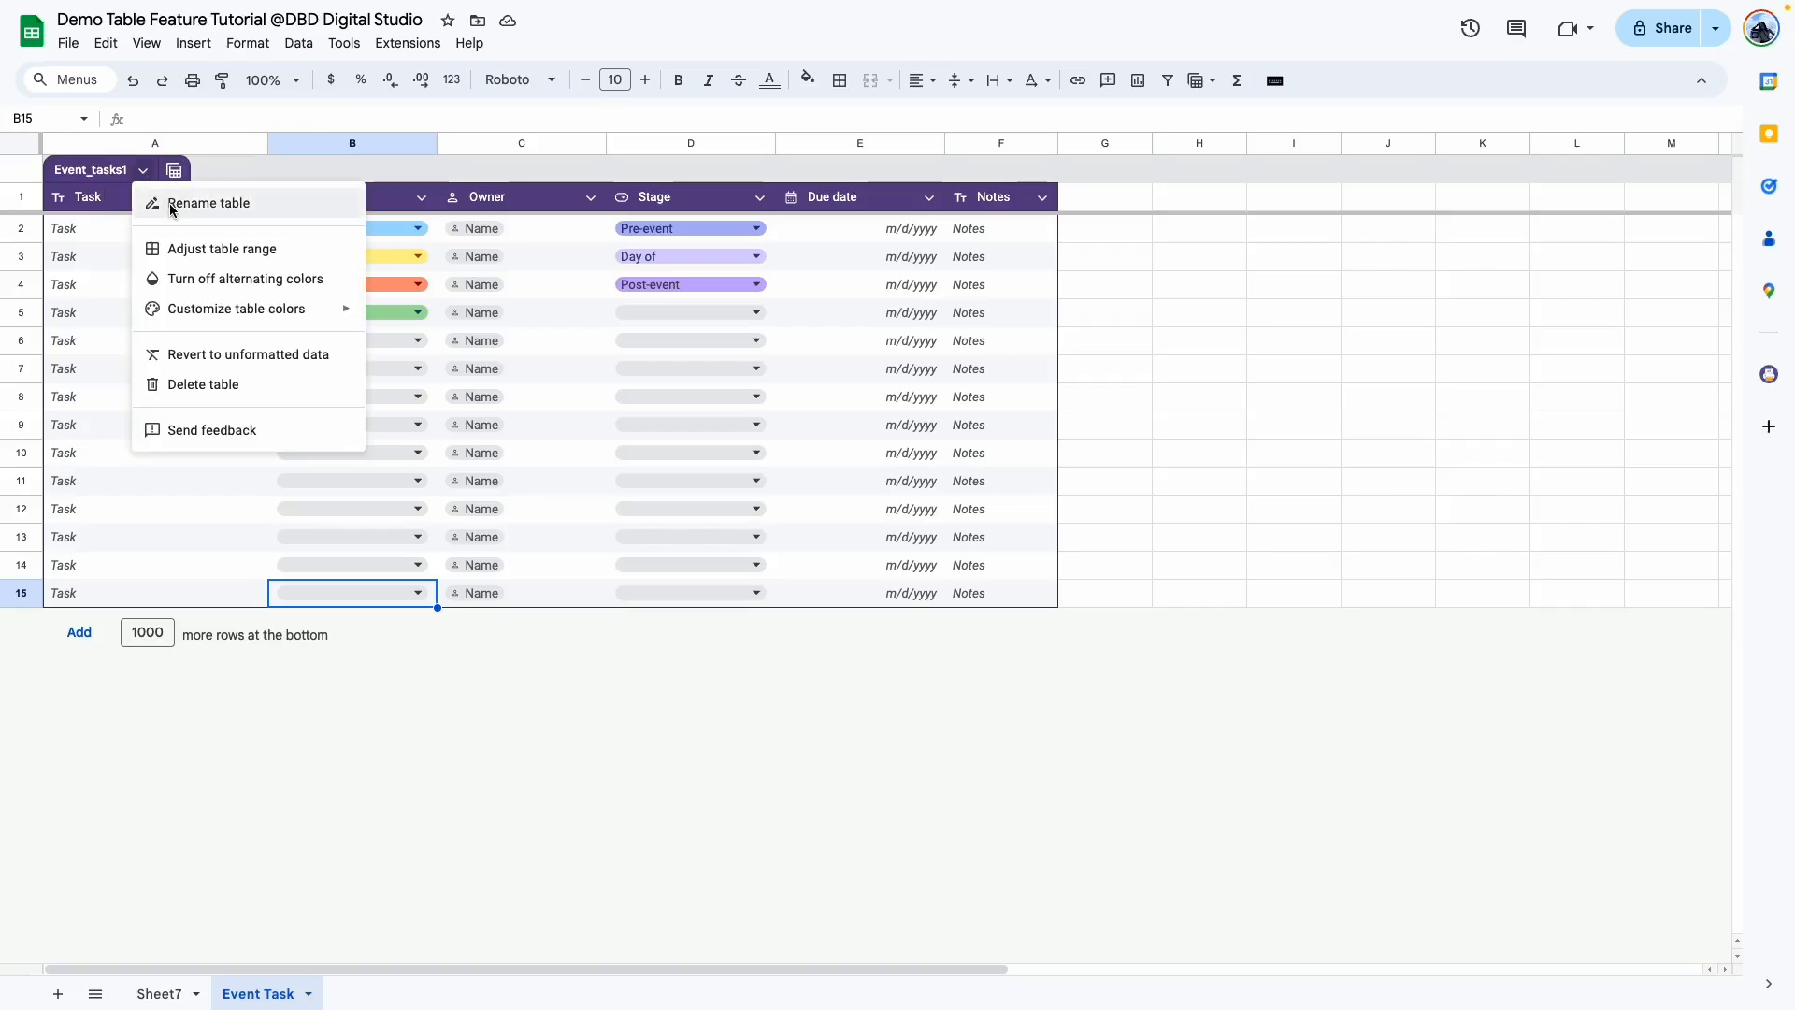
pyautogui.click(171, 204)
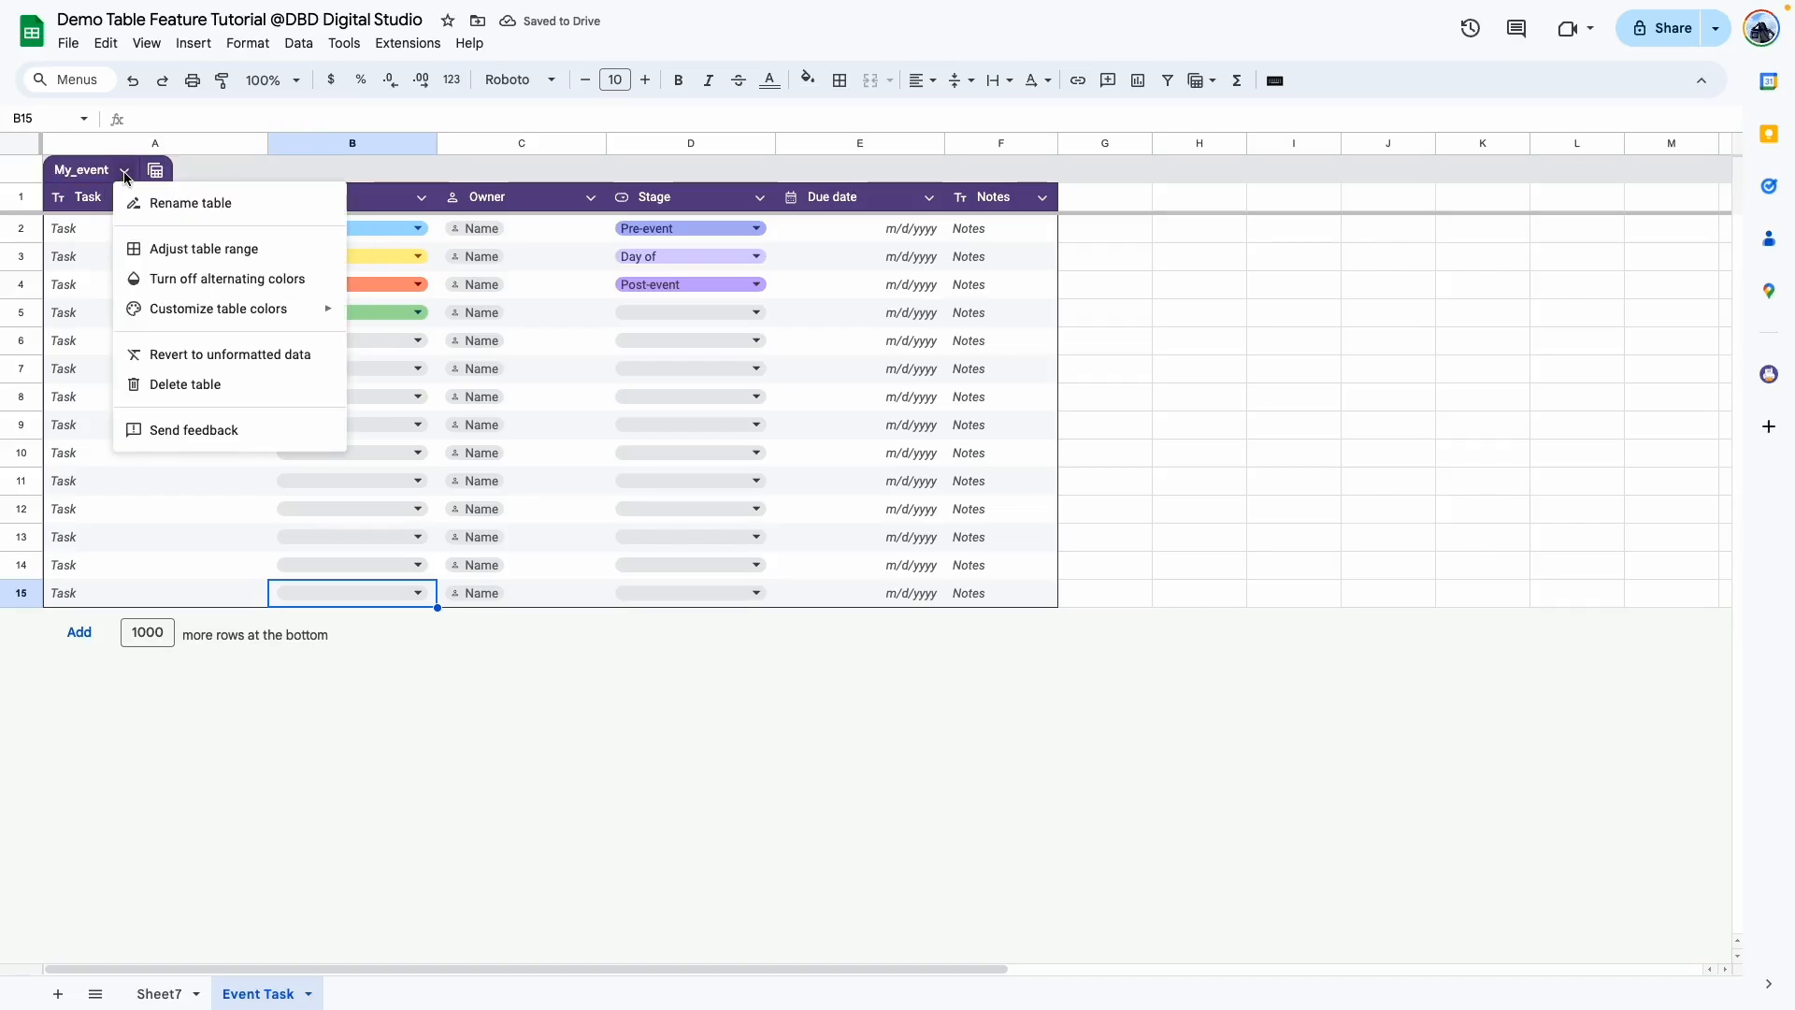
pyautogui.click(208, 250)
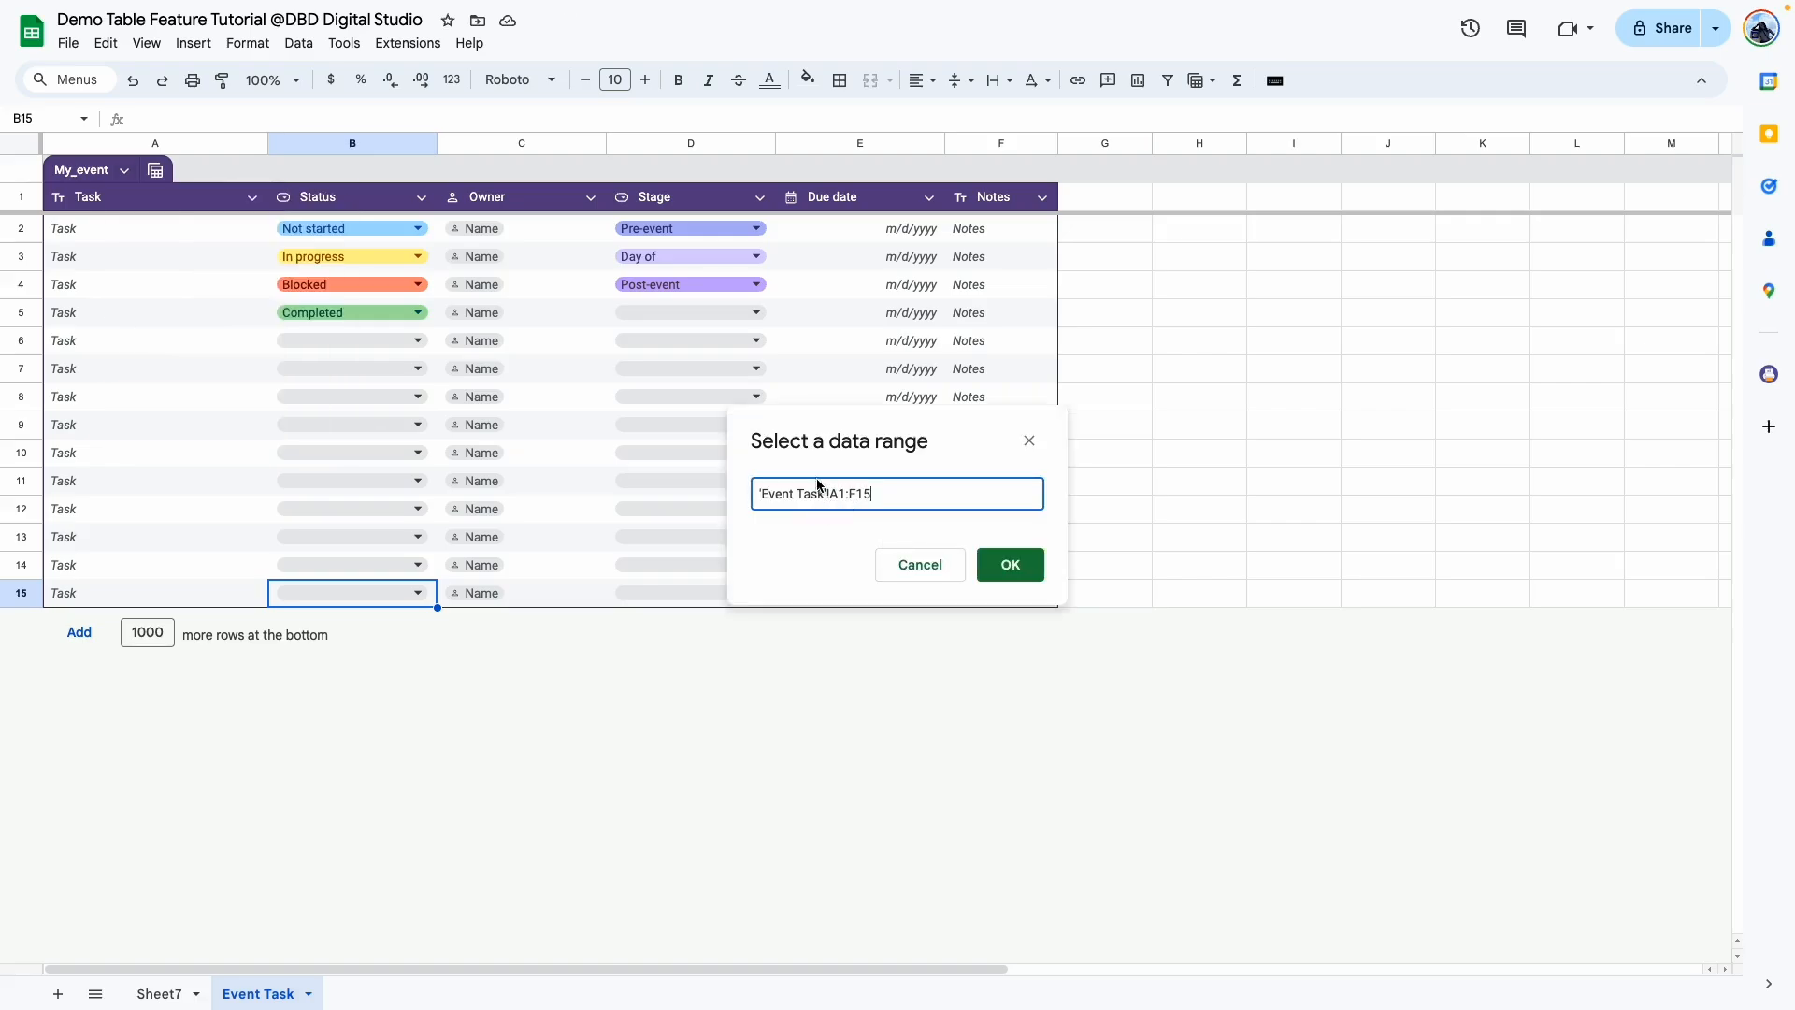
pyautogui.click(1010, 564)
# Turn off alternating colors for the My_event table
pyautogui.click(123, 169)
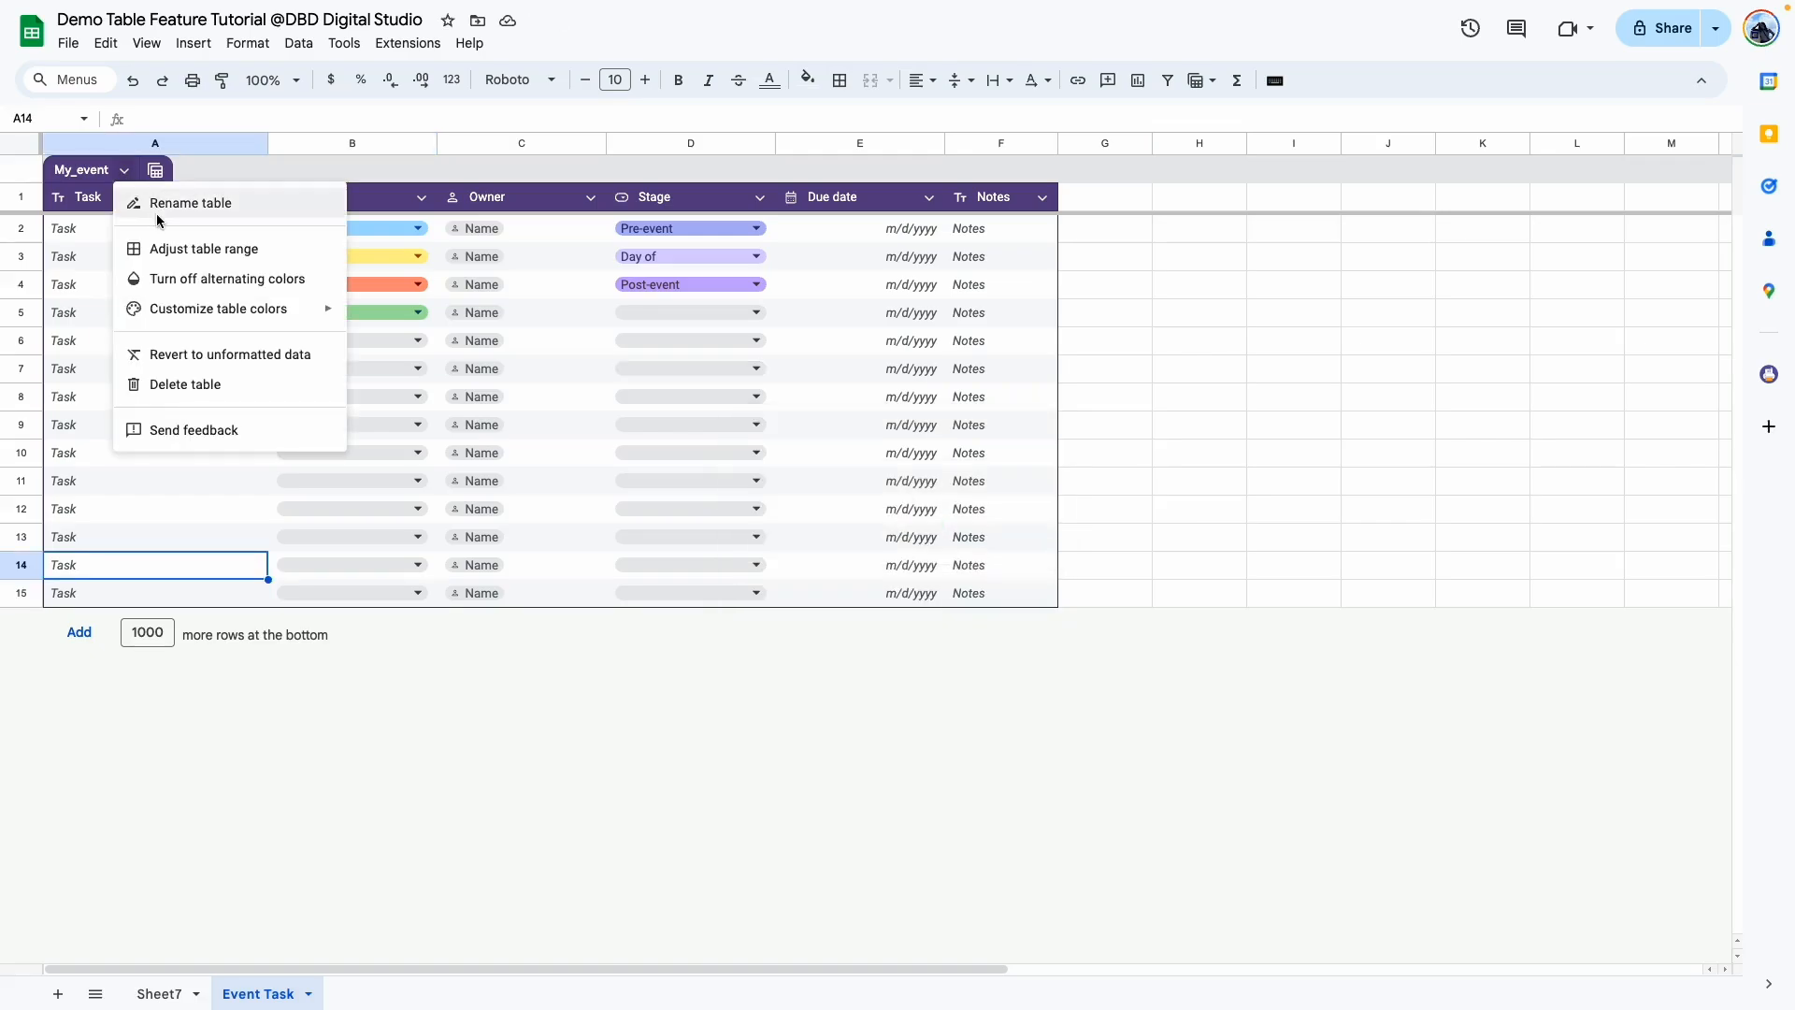
pyautogui.click(197, 282)
pyautogui.click(625, 728)
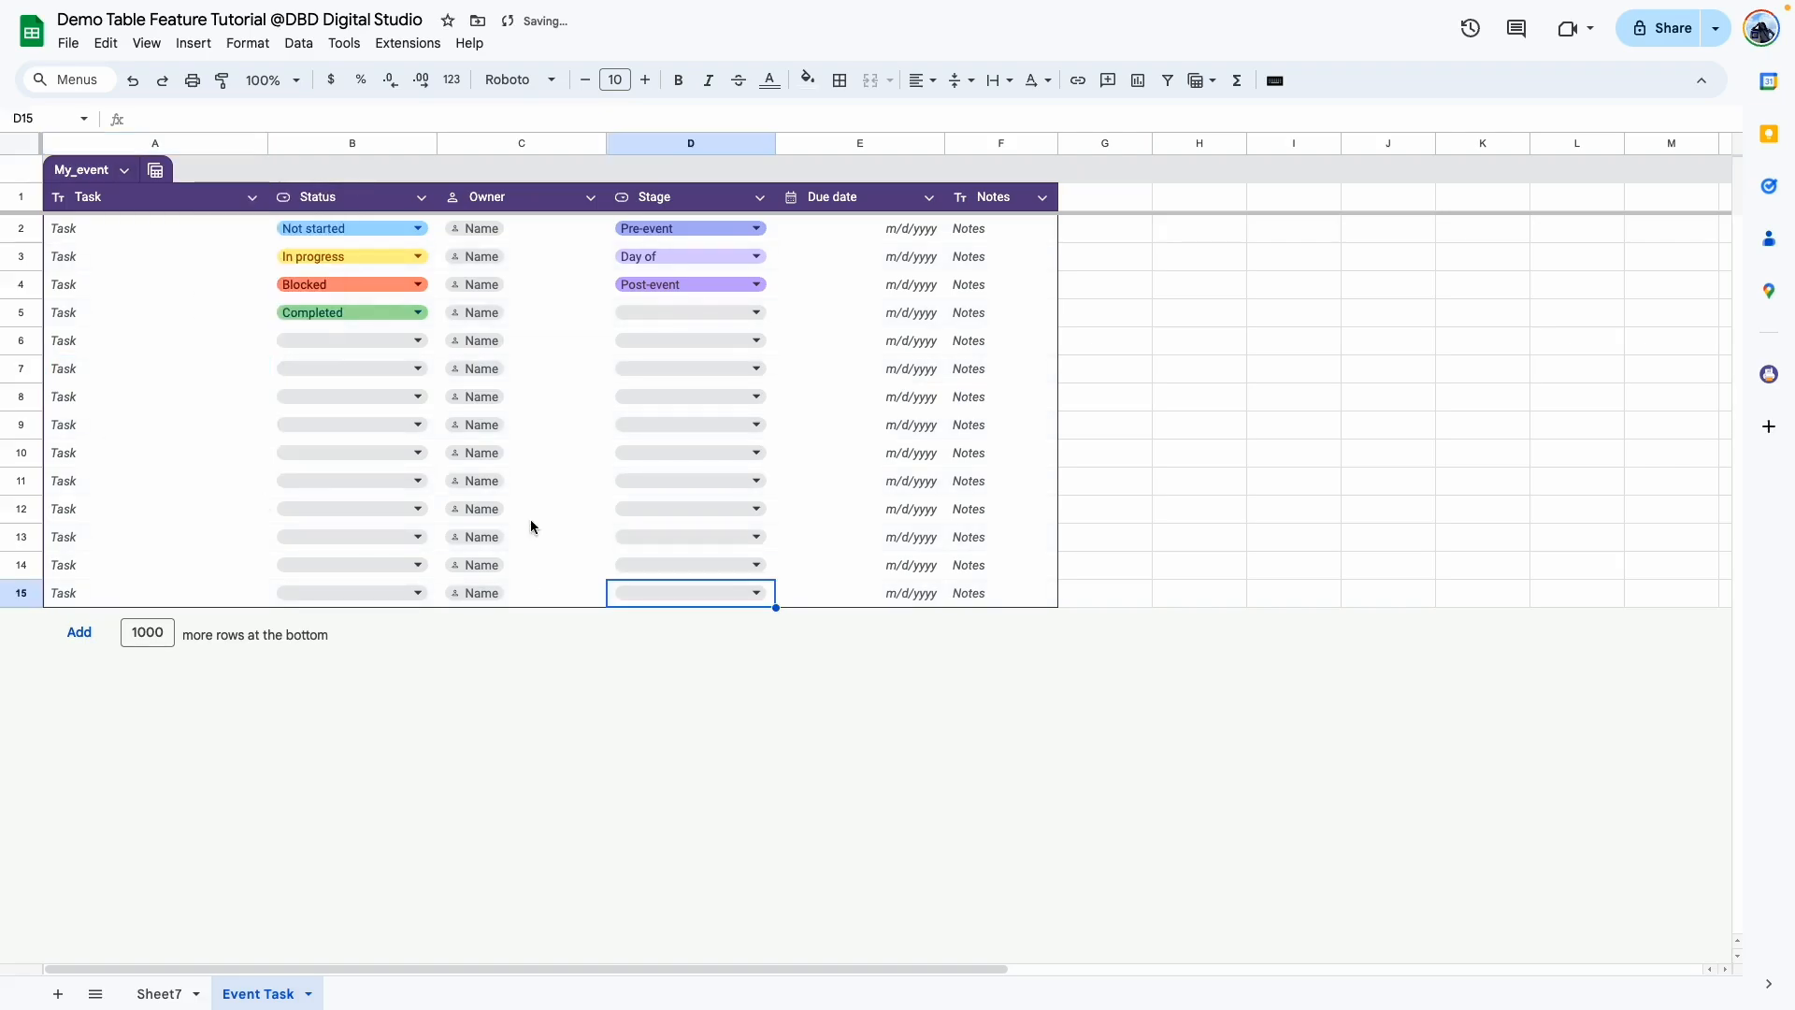
# Change the My_event table's color to a custom magenta-purple shade
pyautogui.click(123, 170)
pyautogui.moveTo(162, 320)
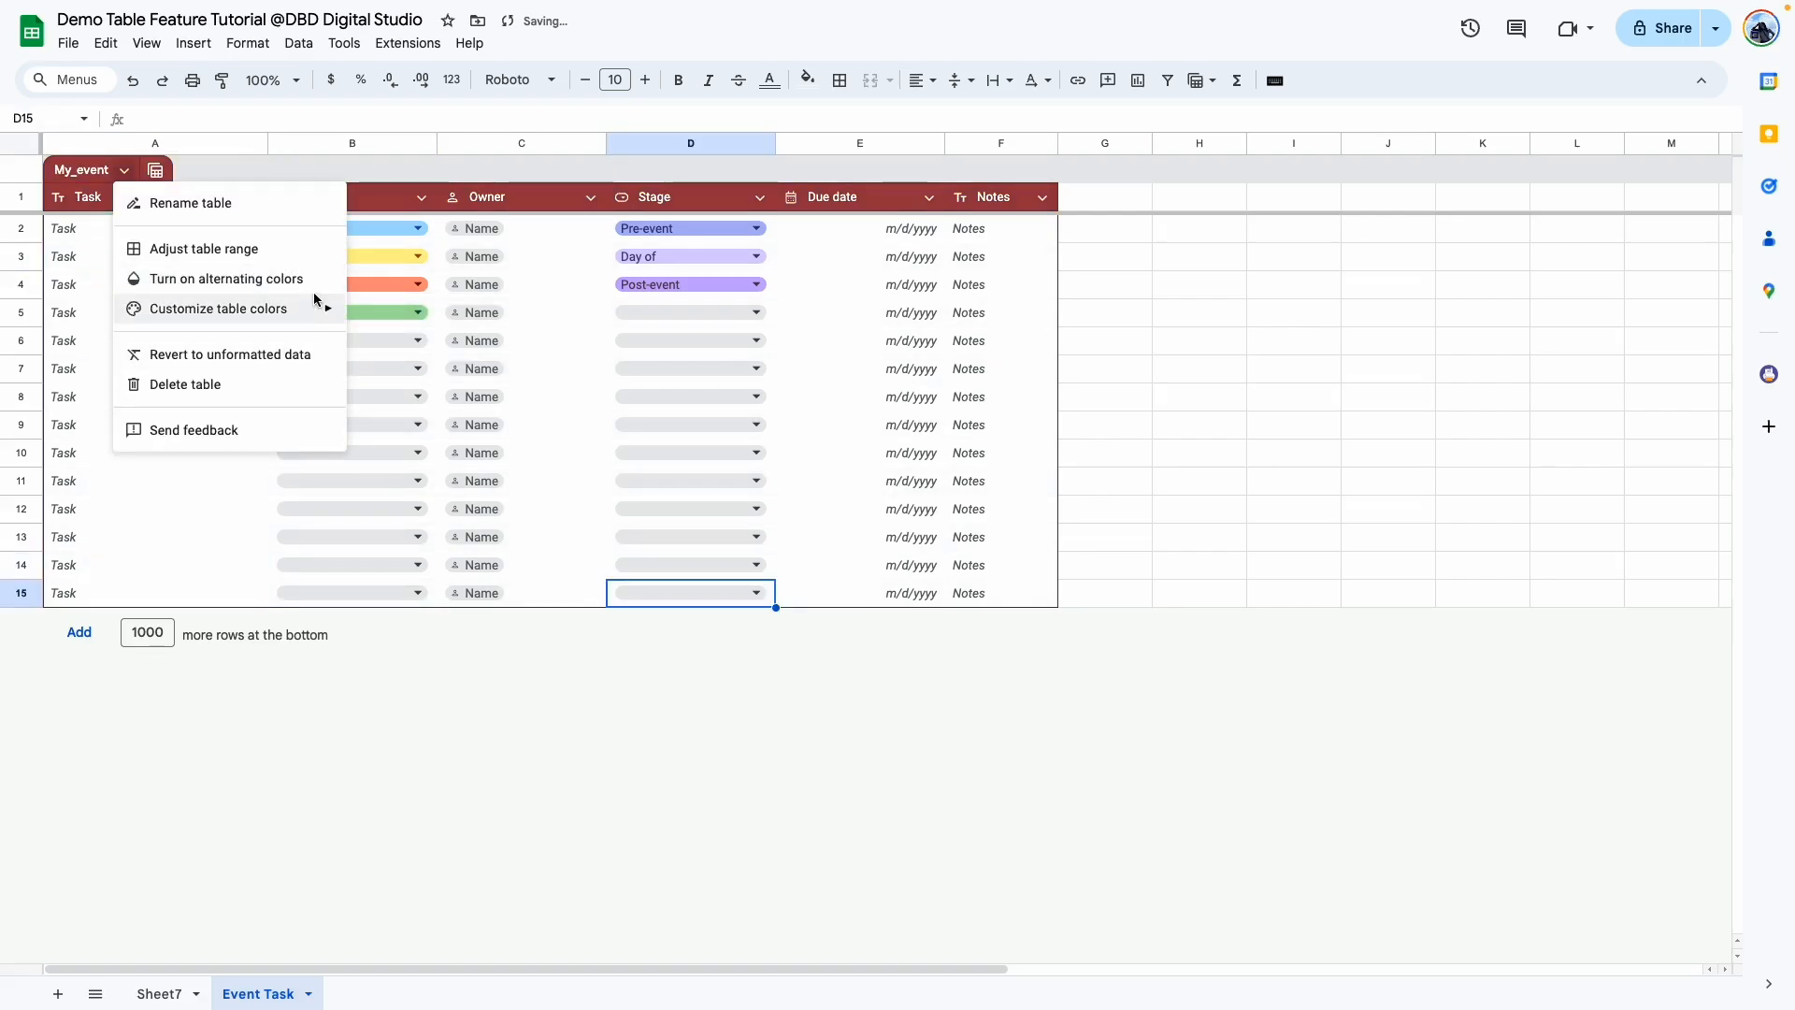
pyautogui.moveTo(326, 311)
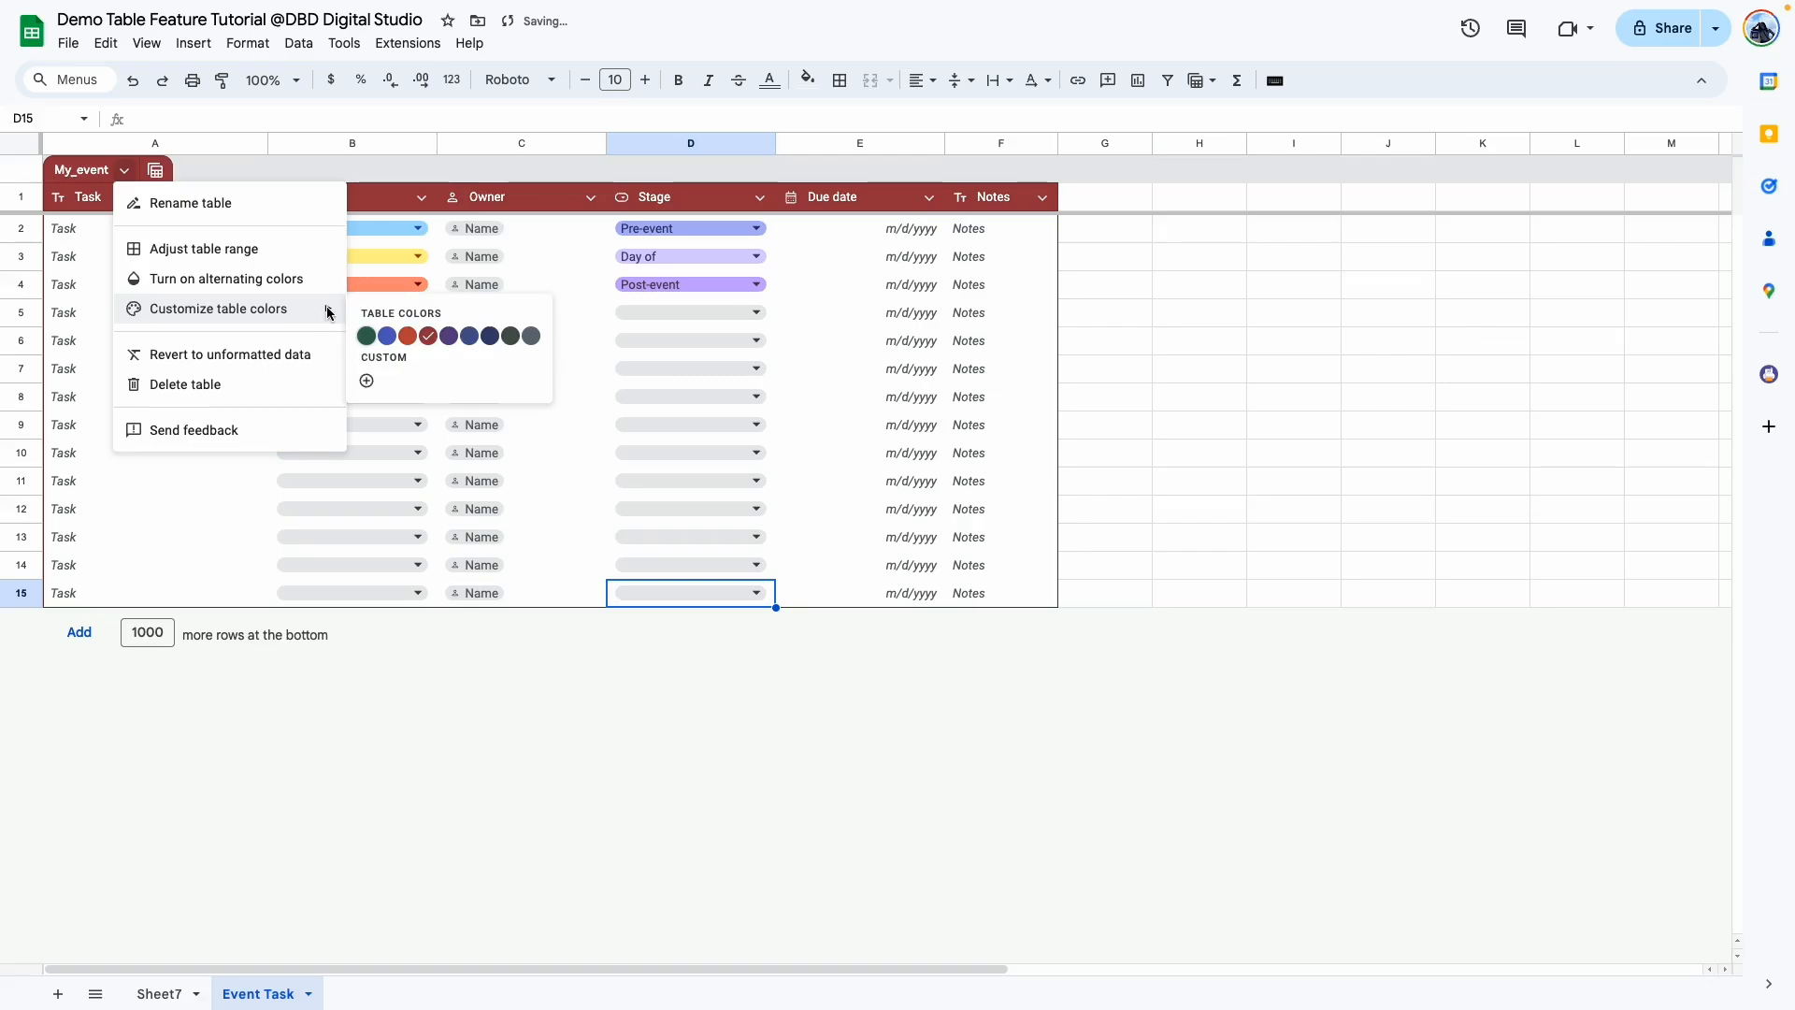
pyautogui.click(367, 382)
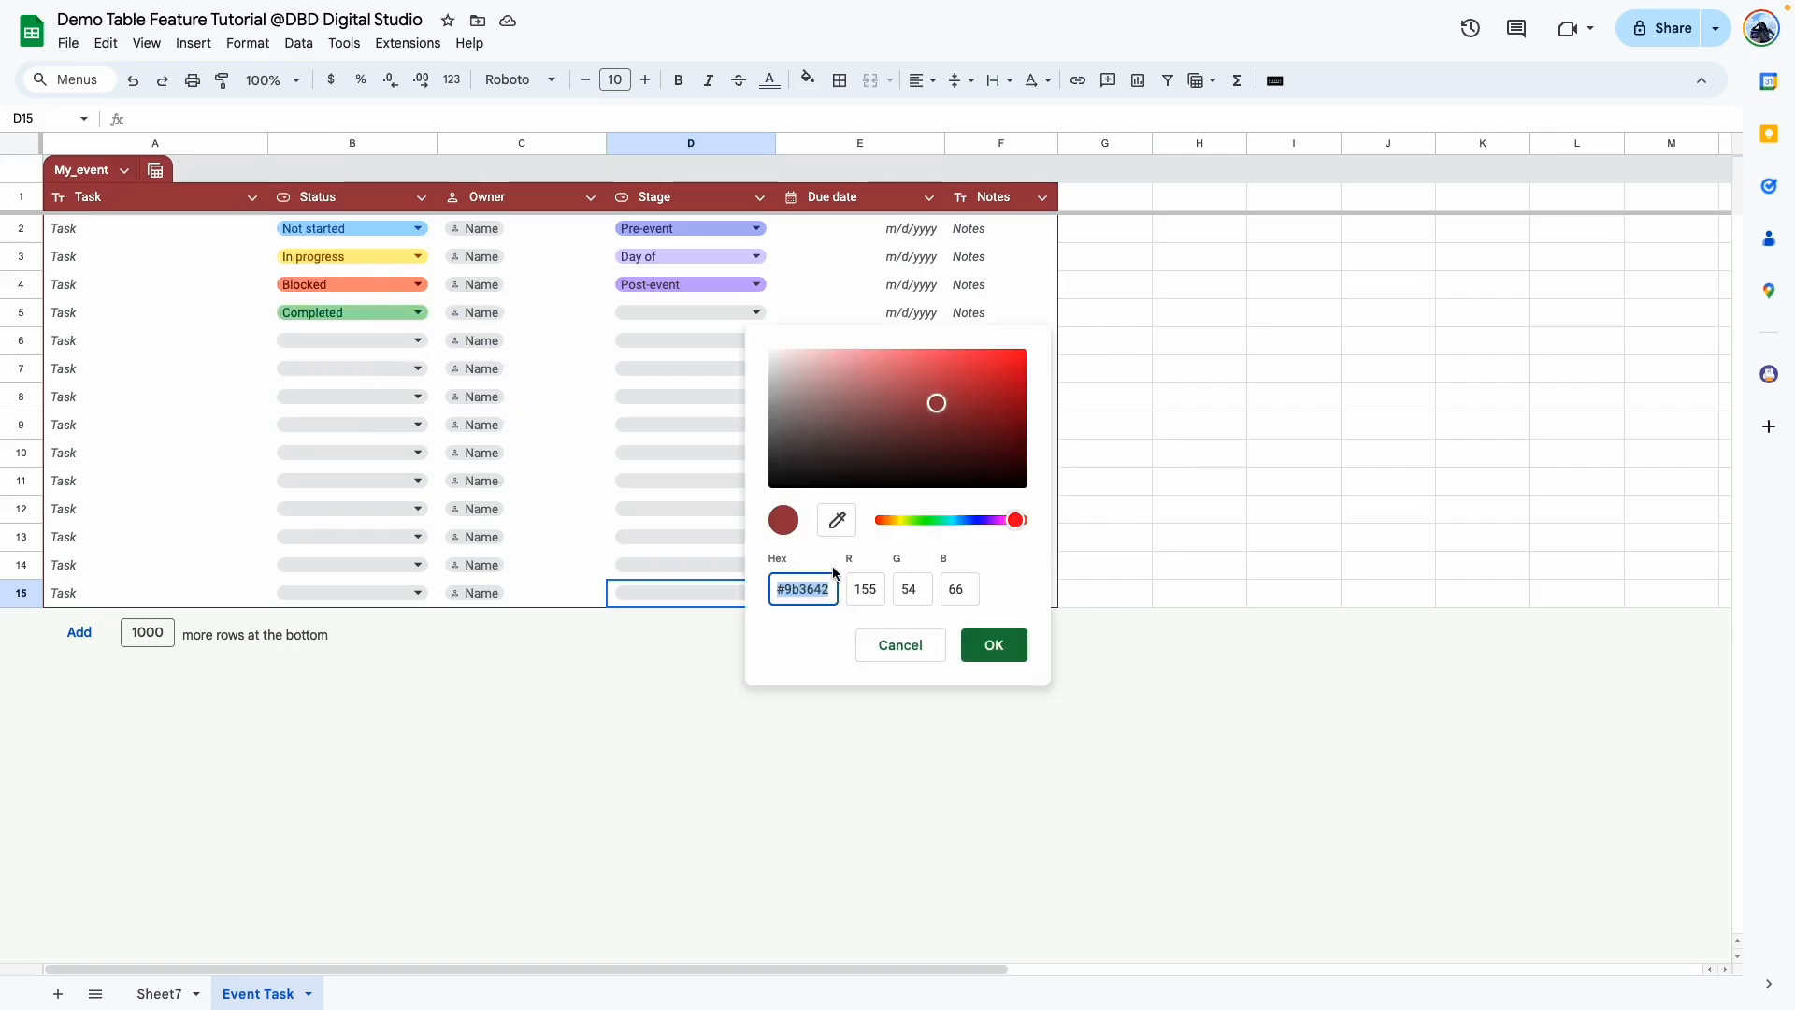
pyautogui.moveTo(1016, 521); pyautogui.dragTo(1000, 520)
pyautogui.moveTo(936, 403)
pyautogui.mouseDown()
pyautogui.moveTo(934, 377)
pyautogui.moveTo(943, 411)
pyautogui.mouseUp()
pyautogui.click(994, 645)
# Revert the My_event table to unformatted data, then undo that reversion
pyautogui.click(124, 169)
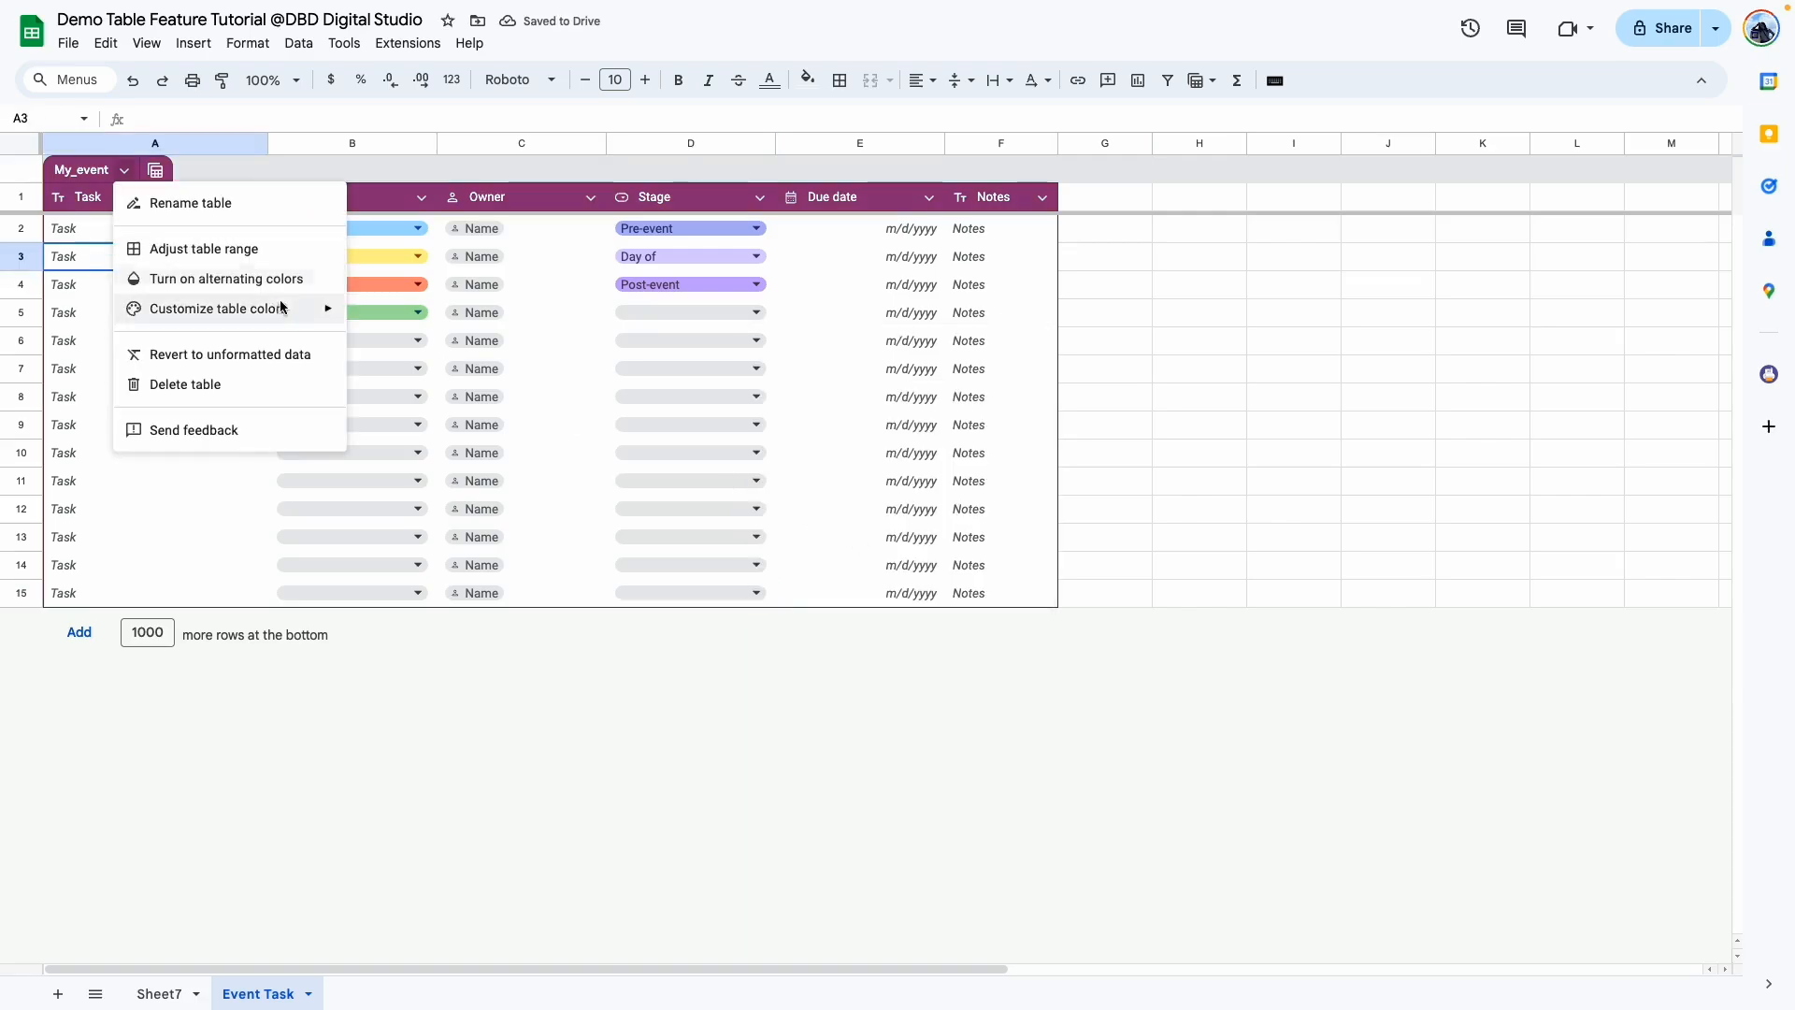
pyautogui.click(191, 356)
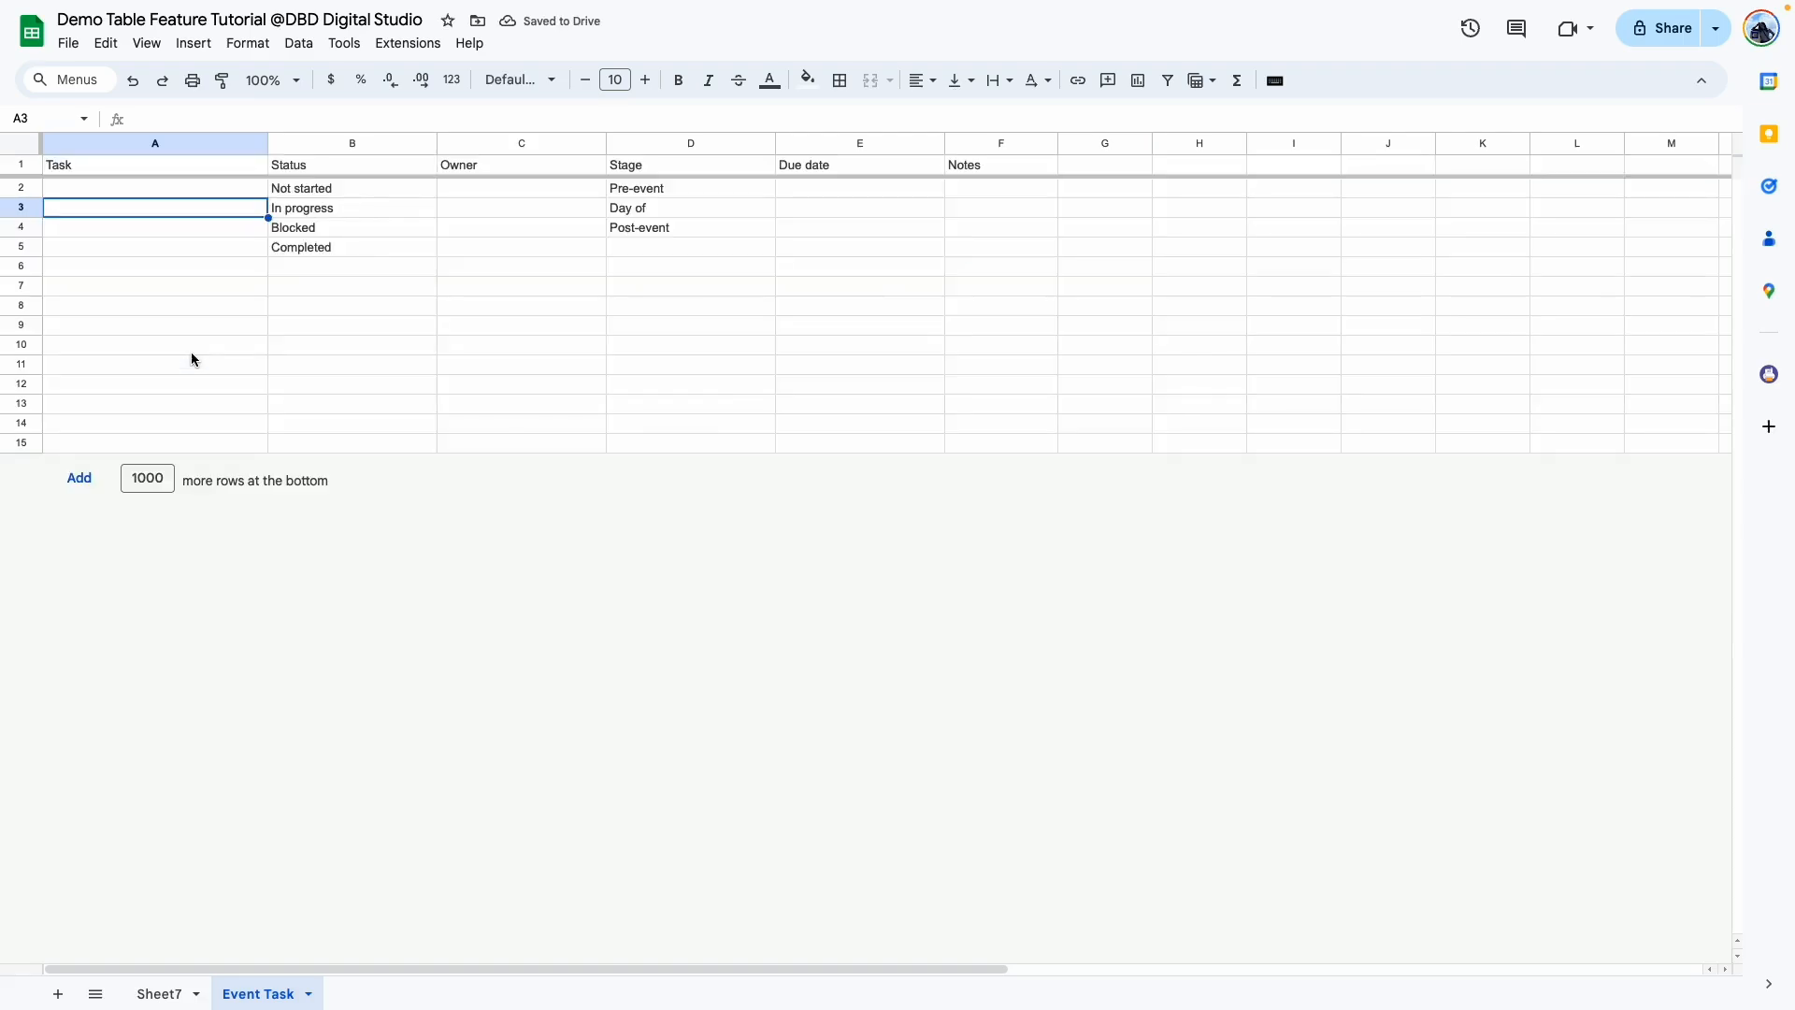
pyautogui.hotkey('ctrl', 'z')
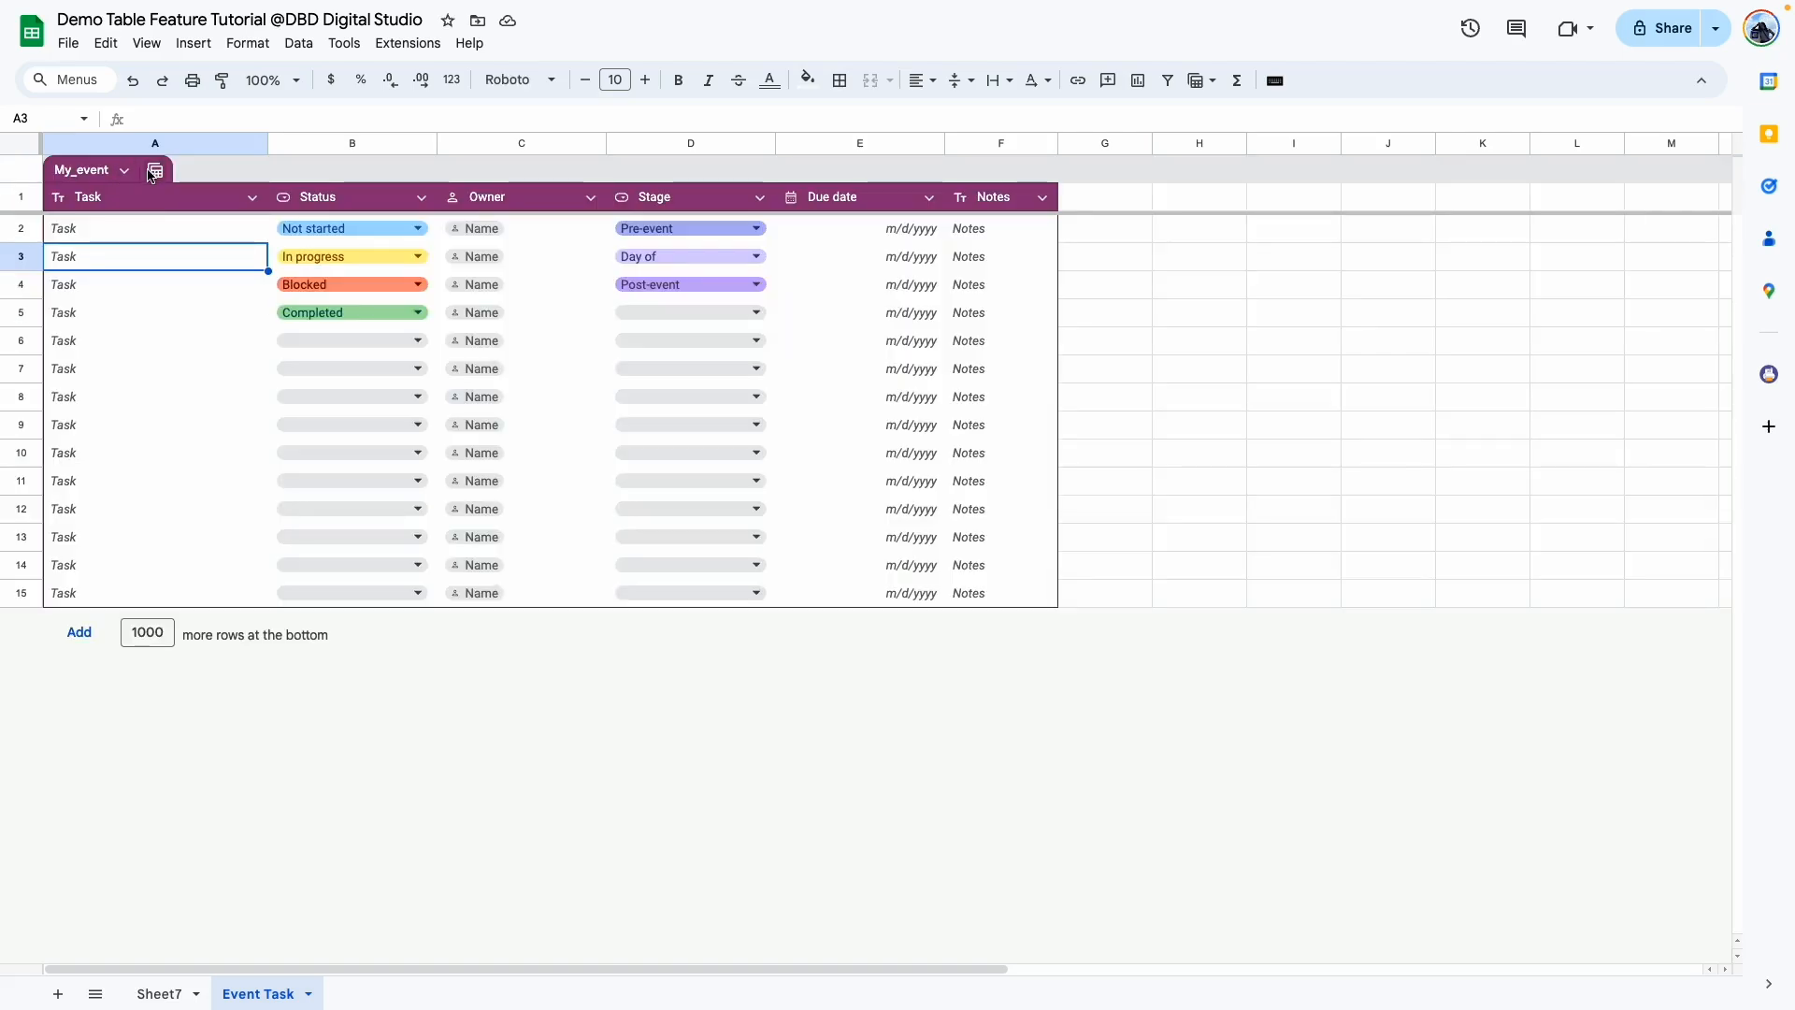
# Look at the group-by and filter view options offered for the My_event table
pyautogui.click(156, 172)
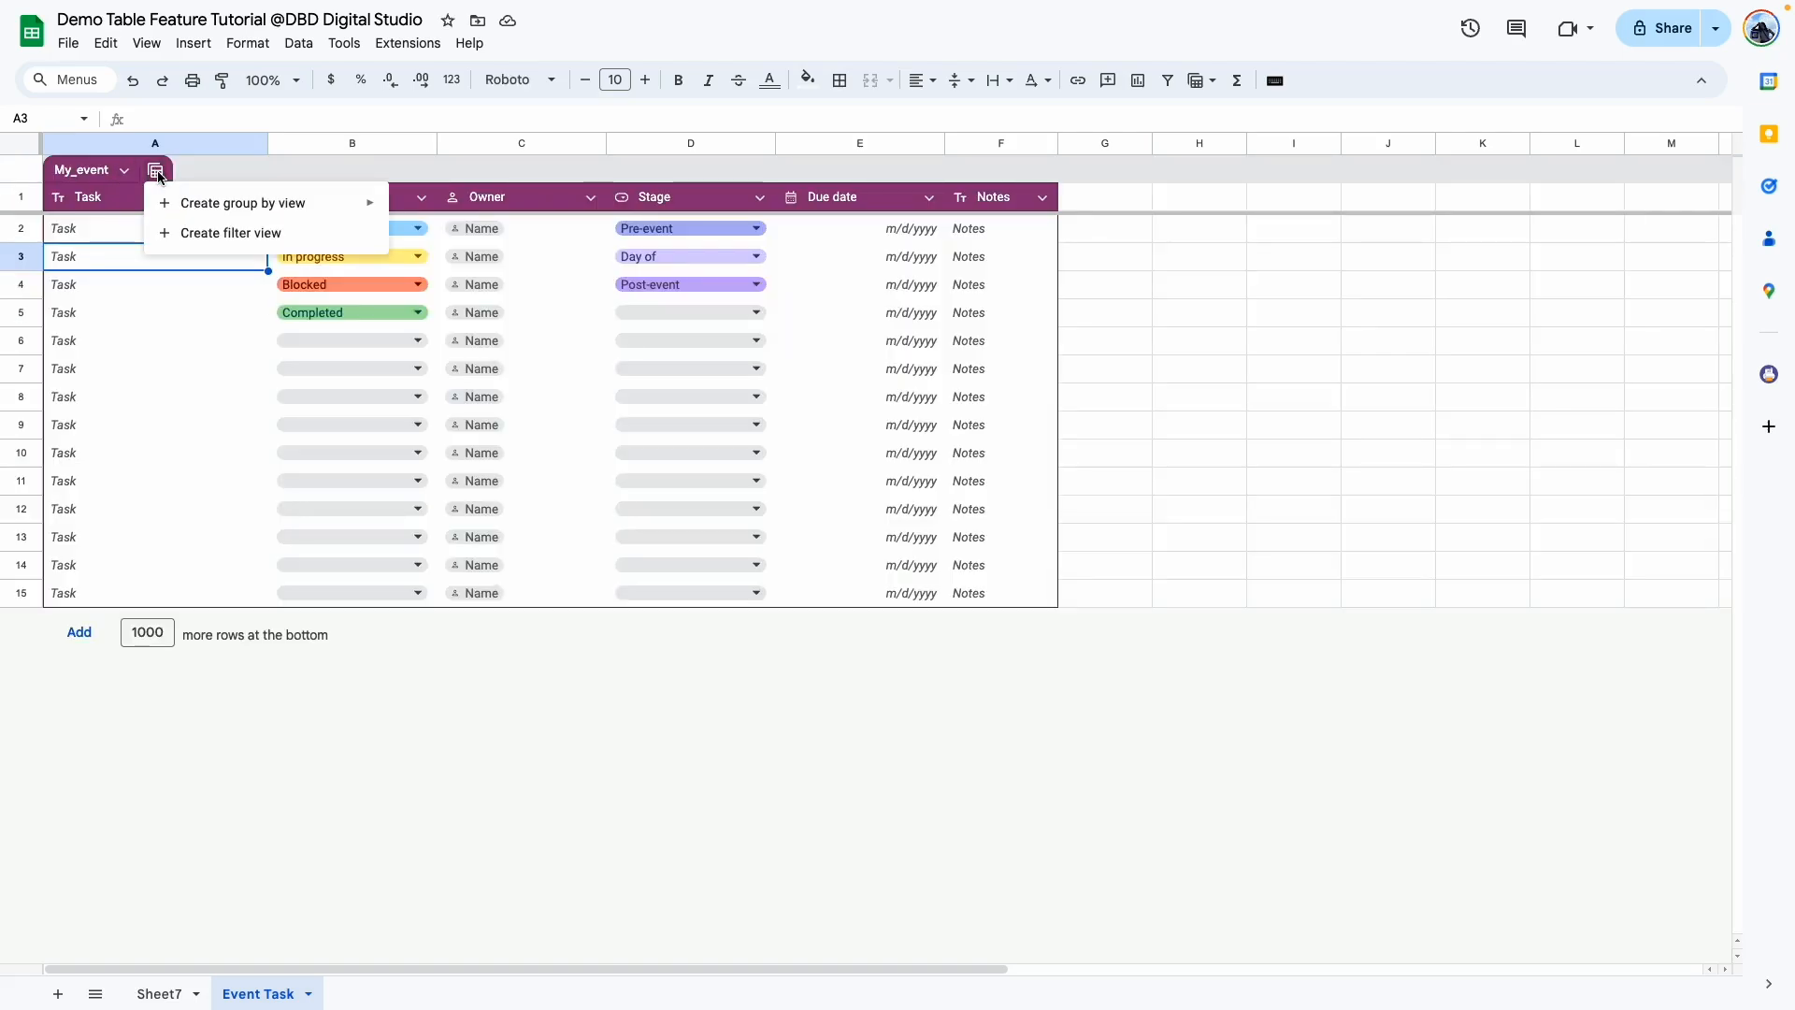
pyautogui.moveTo(207, 206)
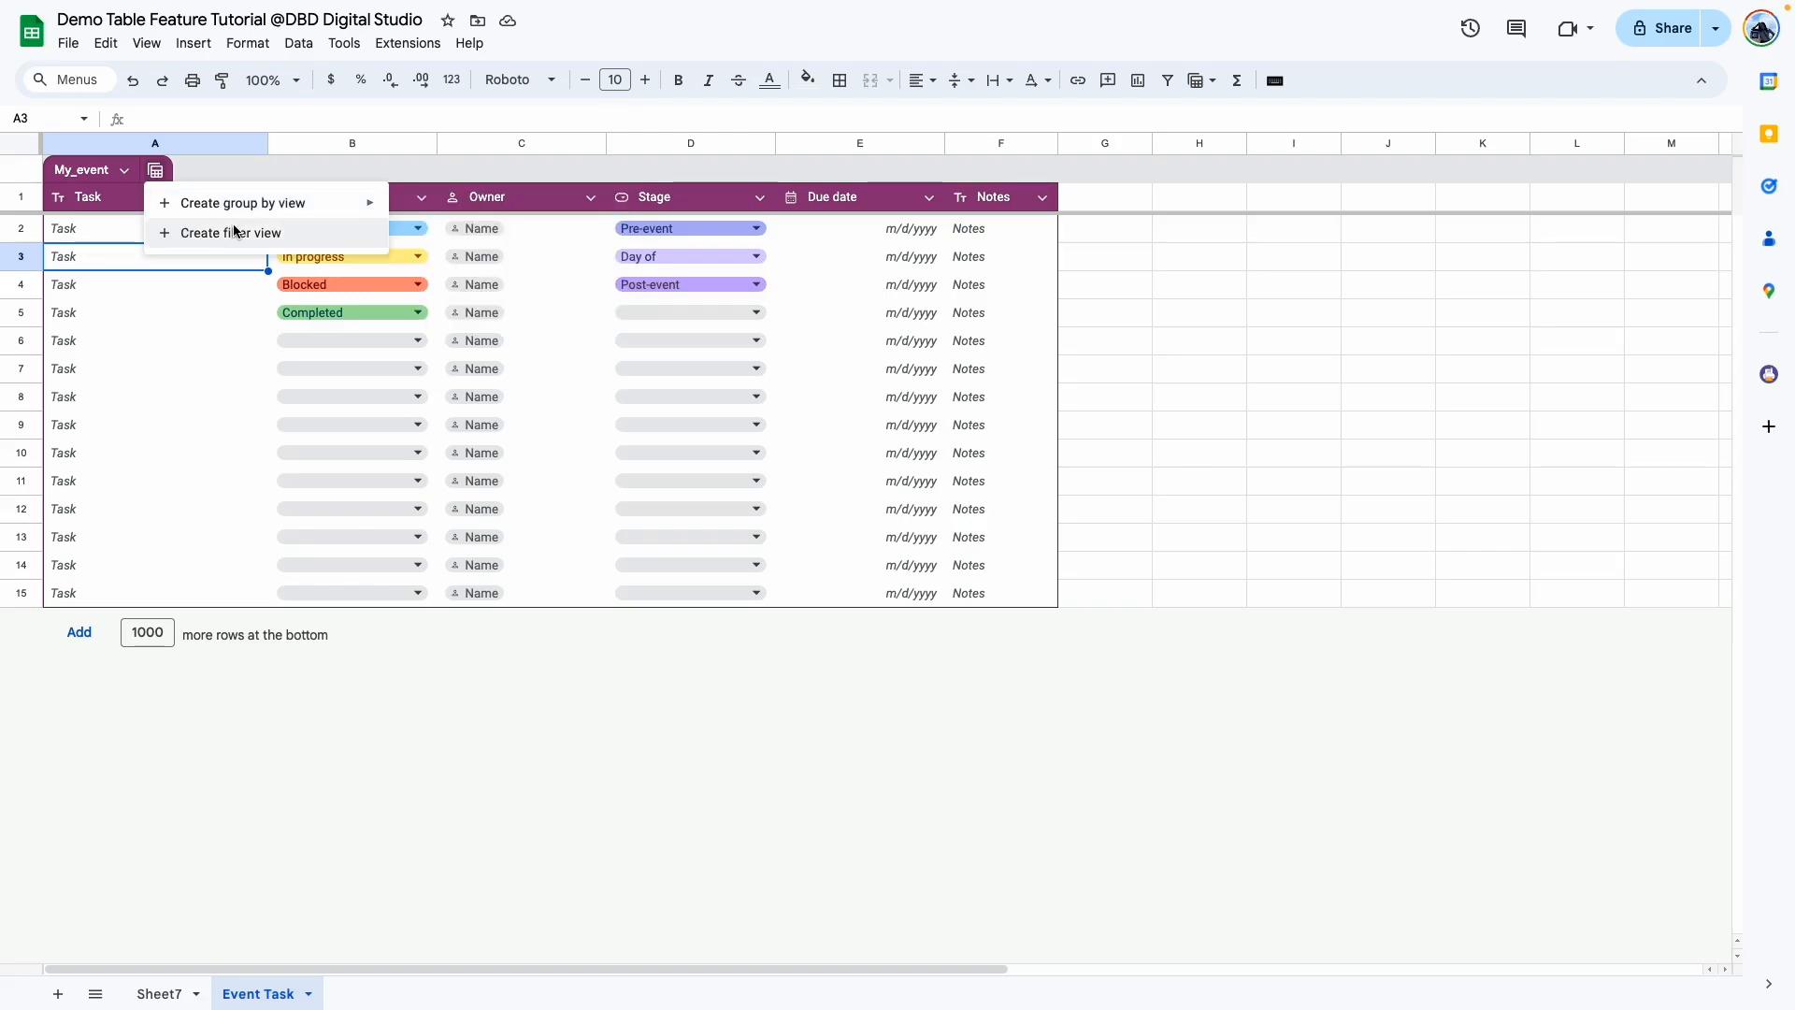
pyautogui.click(114, 364)
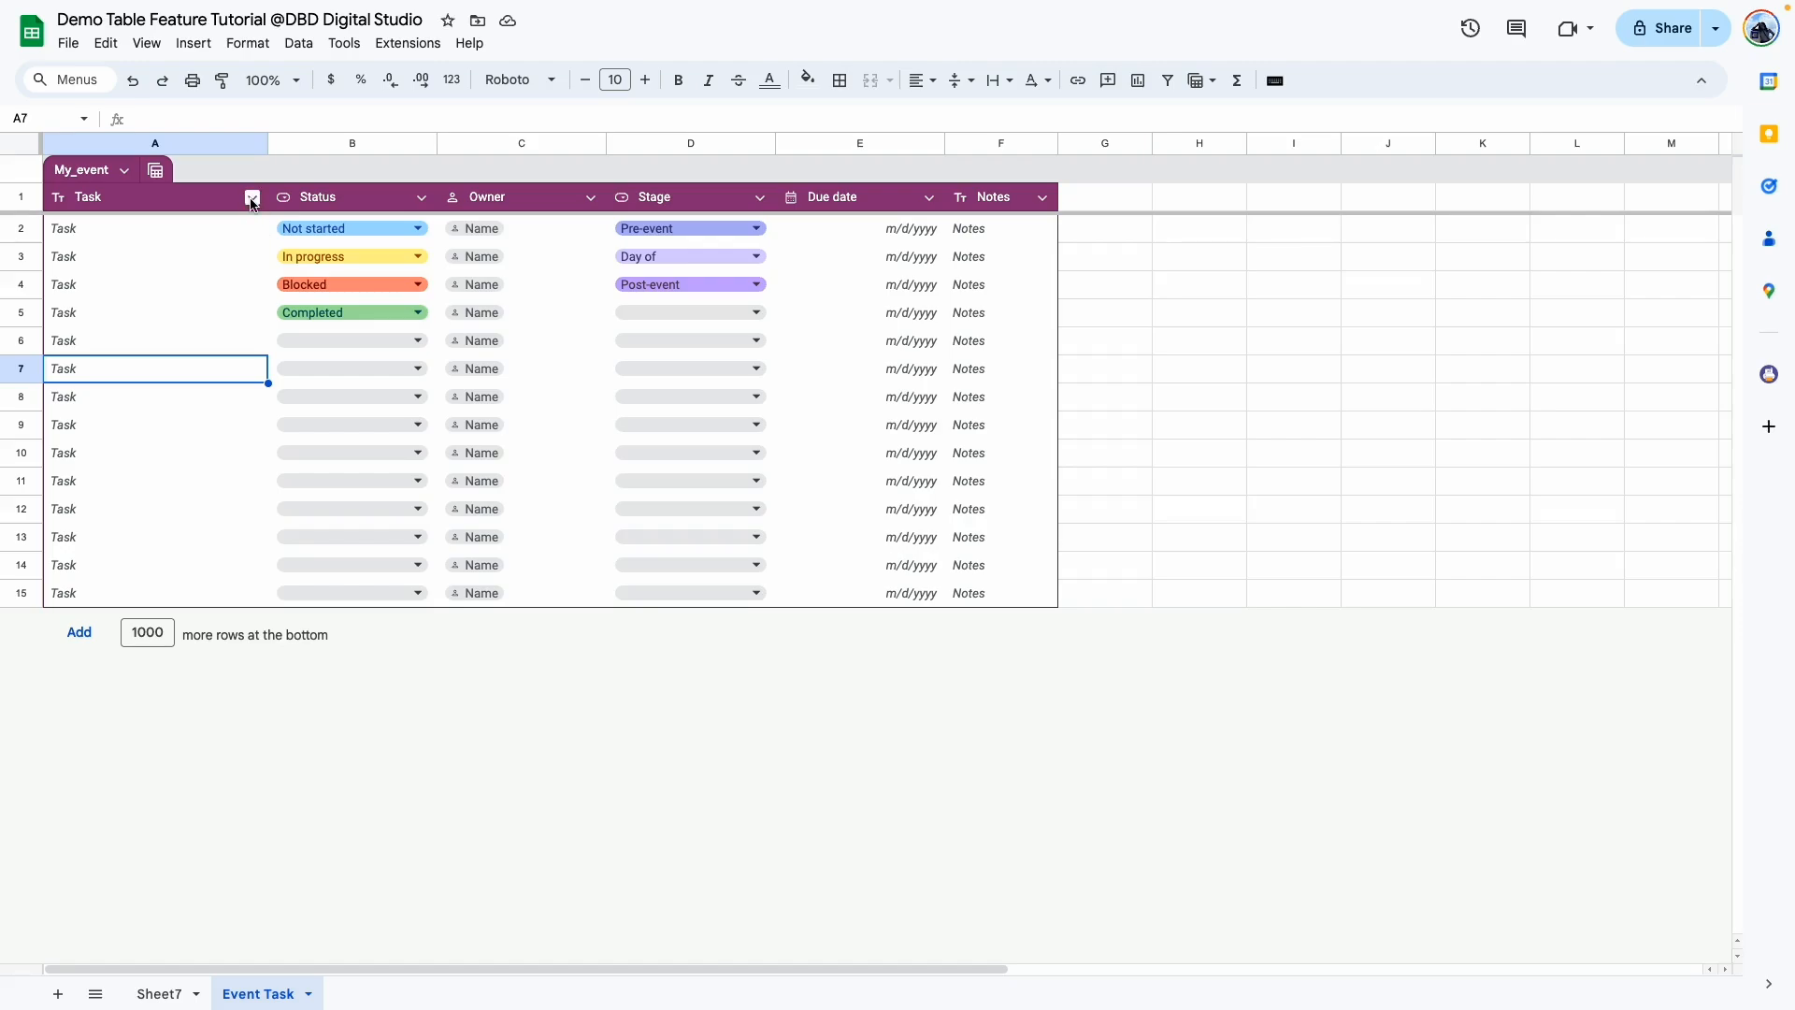
# Review the column types available for the Task column and set its type to None
pyautogui.click(251, 198)
pyautogui.moveTo(292, 236)
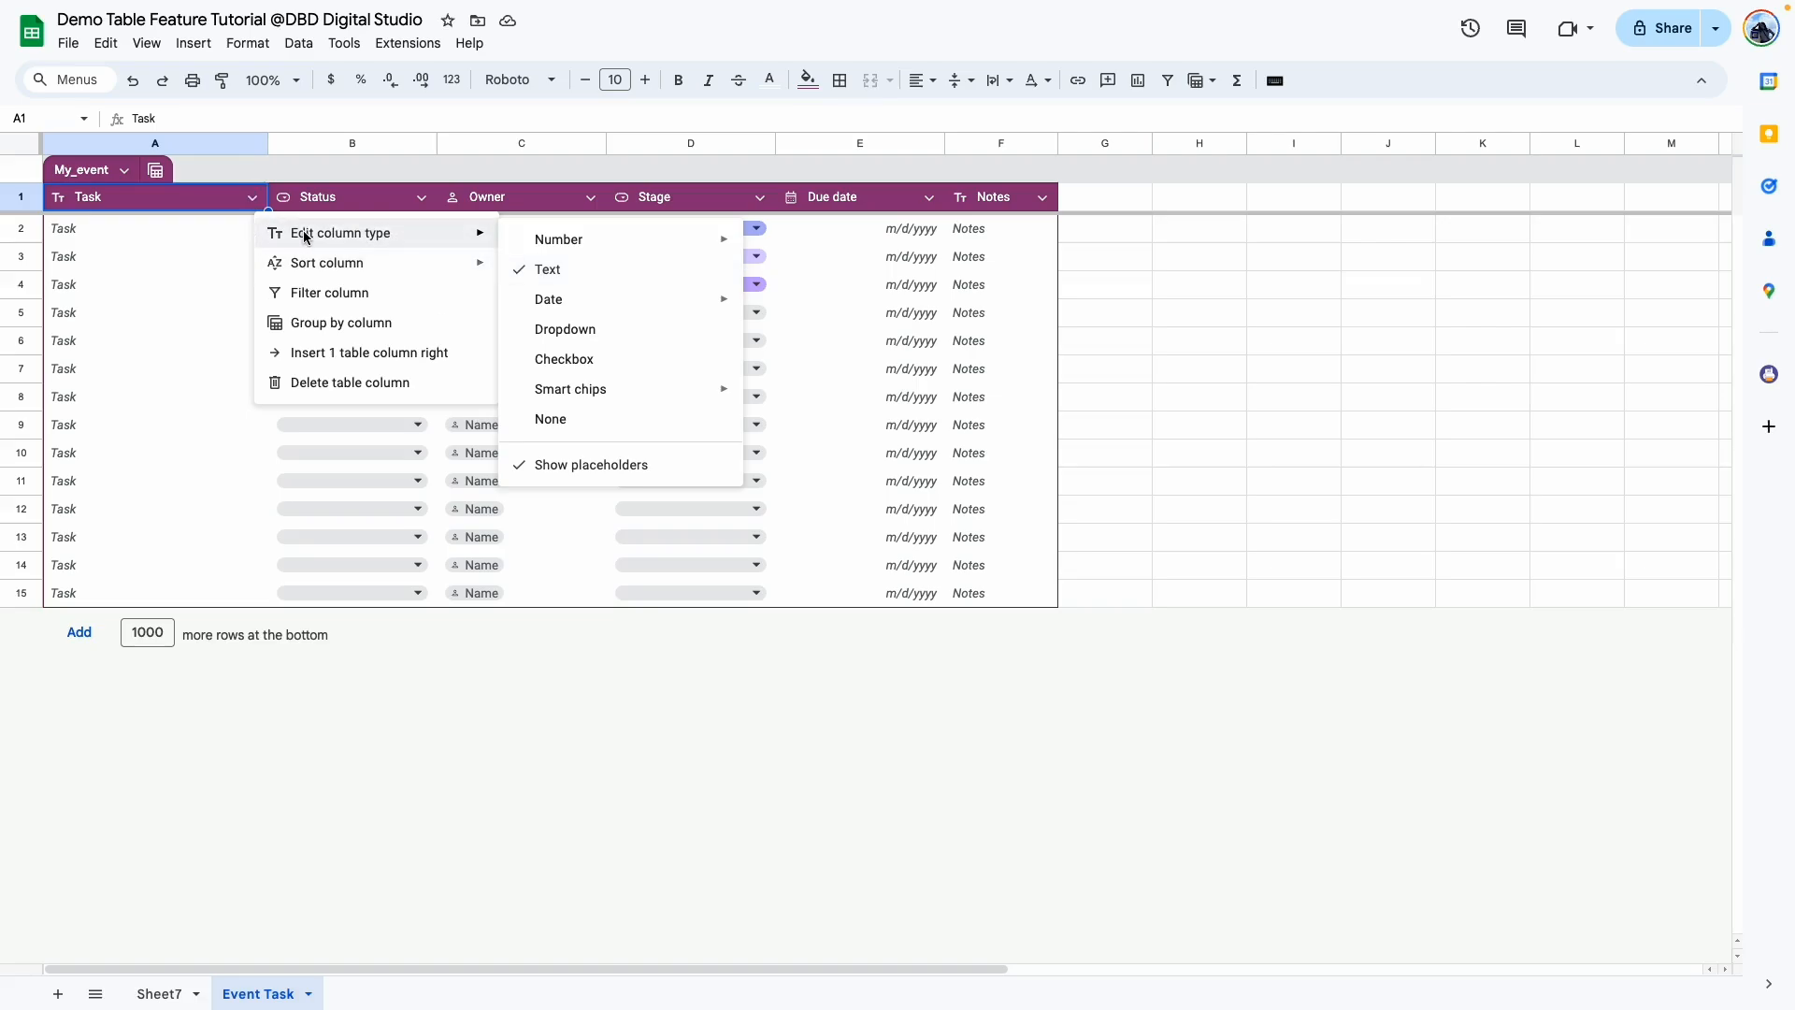
pyautogui.moveTo(548, 245)
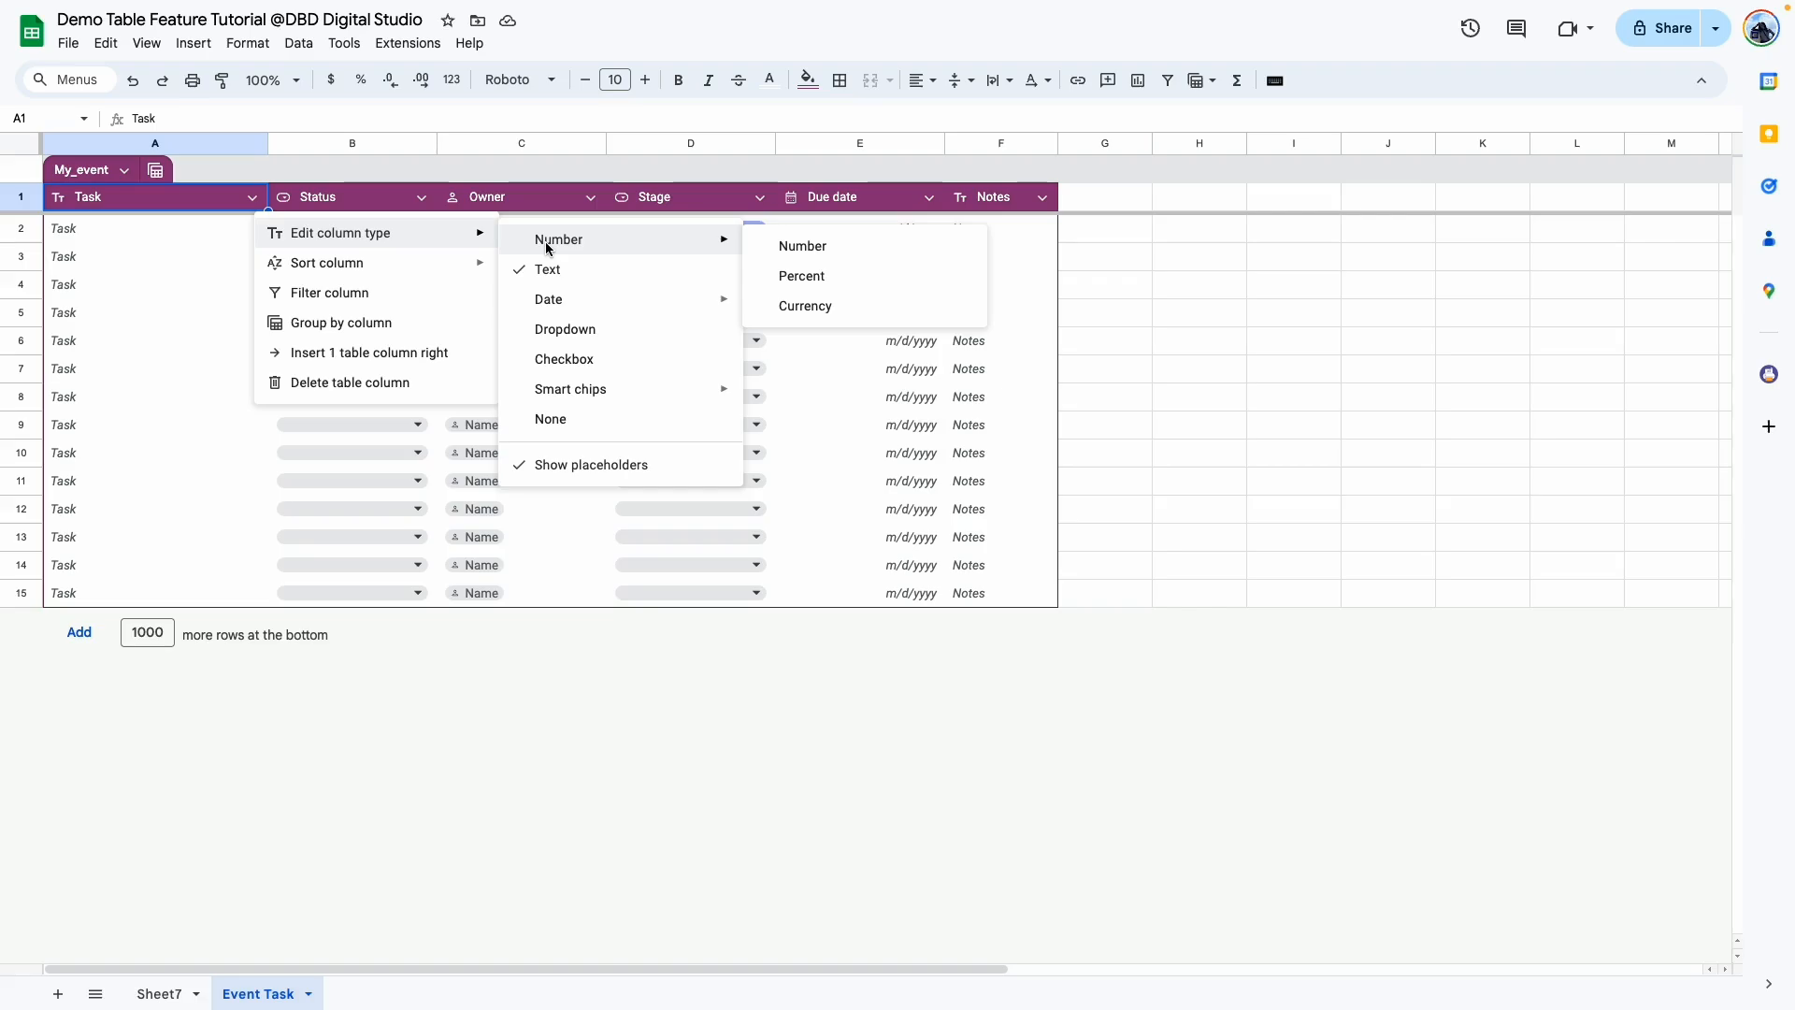
pyautogui.click(565, 418)
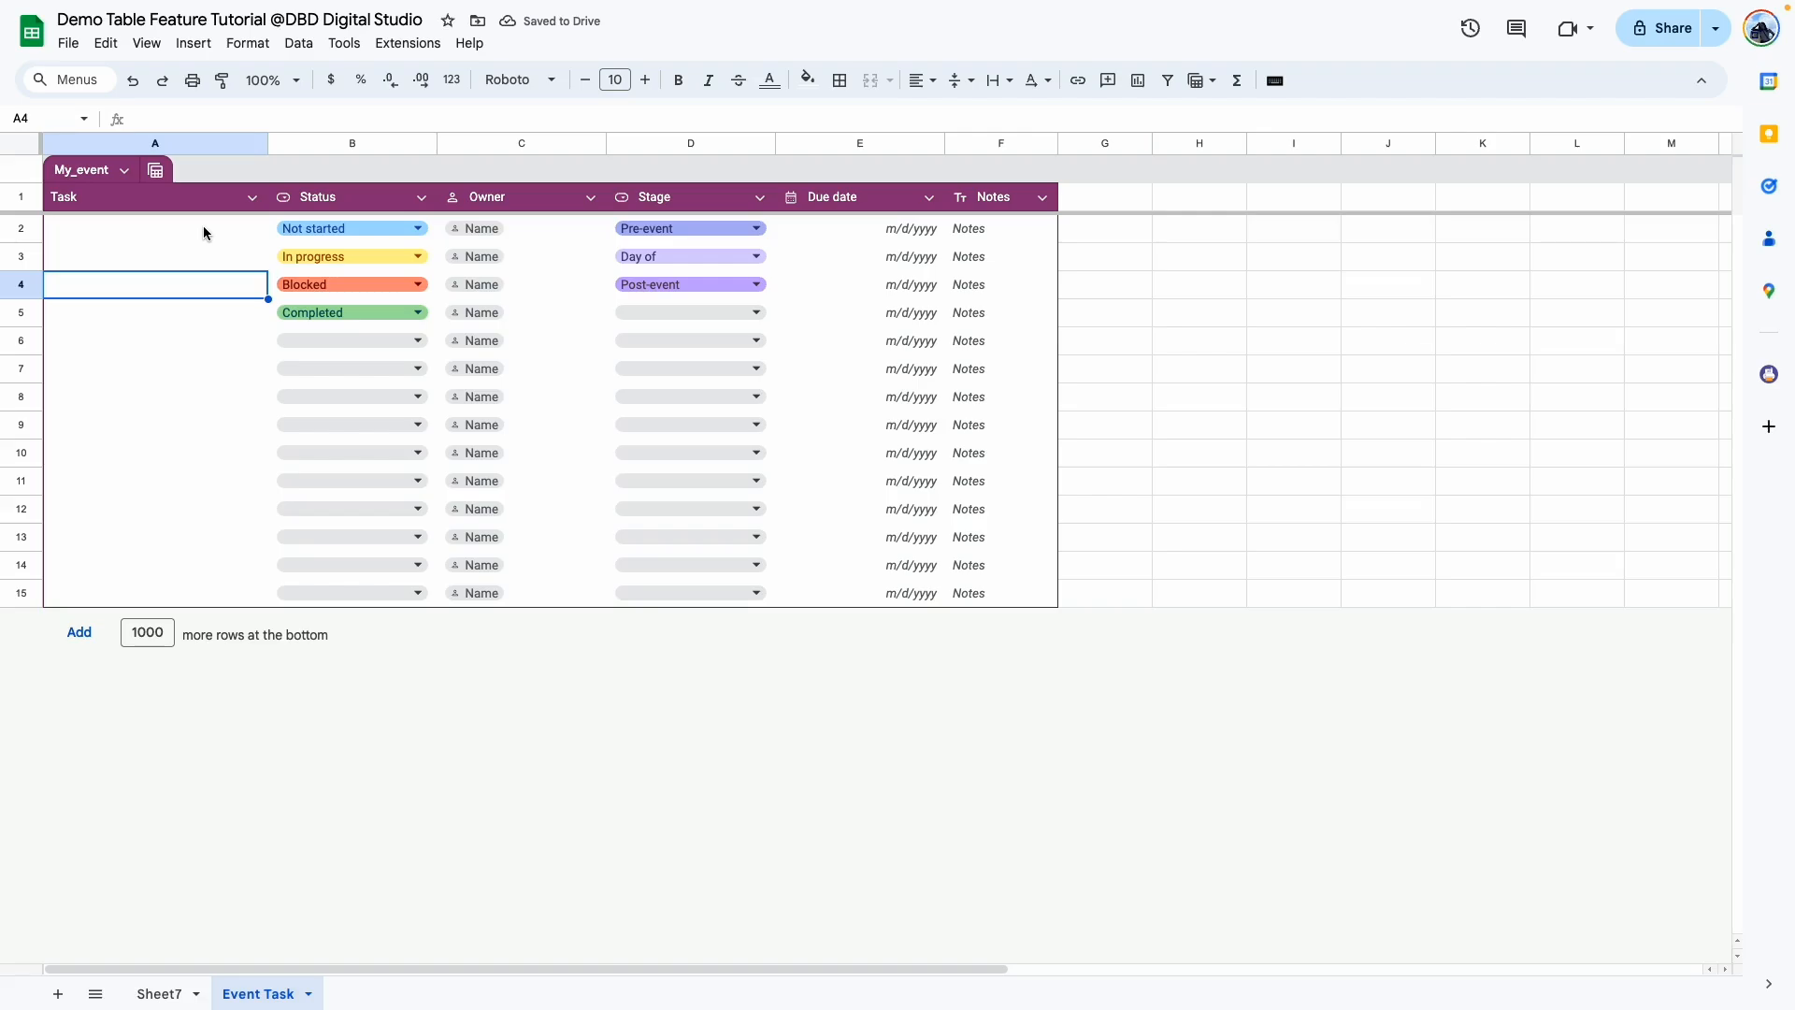
# Set the Task column's type to Text and show its placeholders
pyautogui.click(251, 196)
pyautogui.moveTo(389, 260)
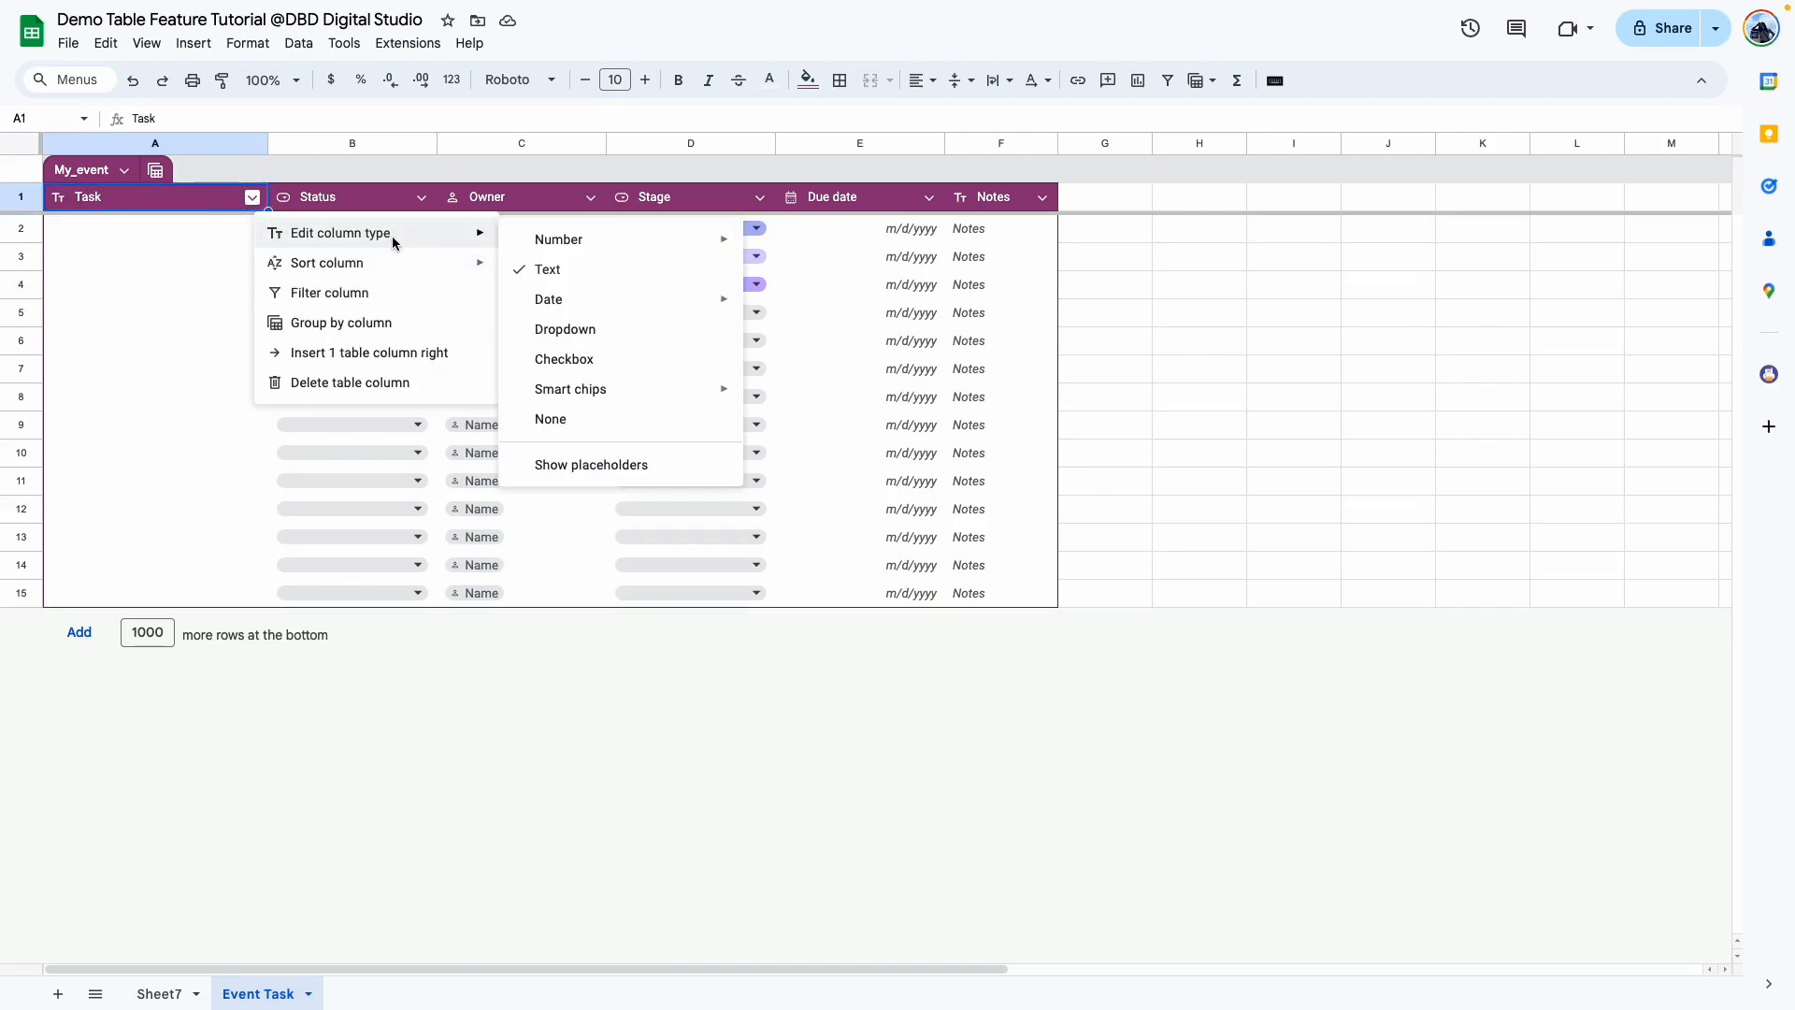
pyautogui.click(611, 467)
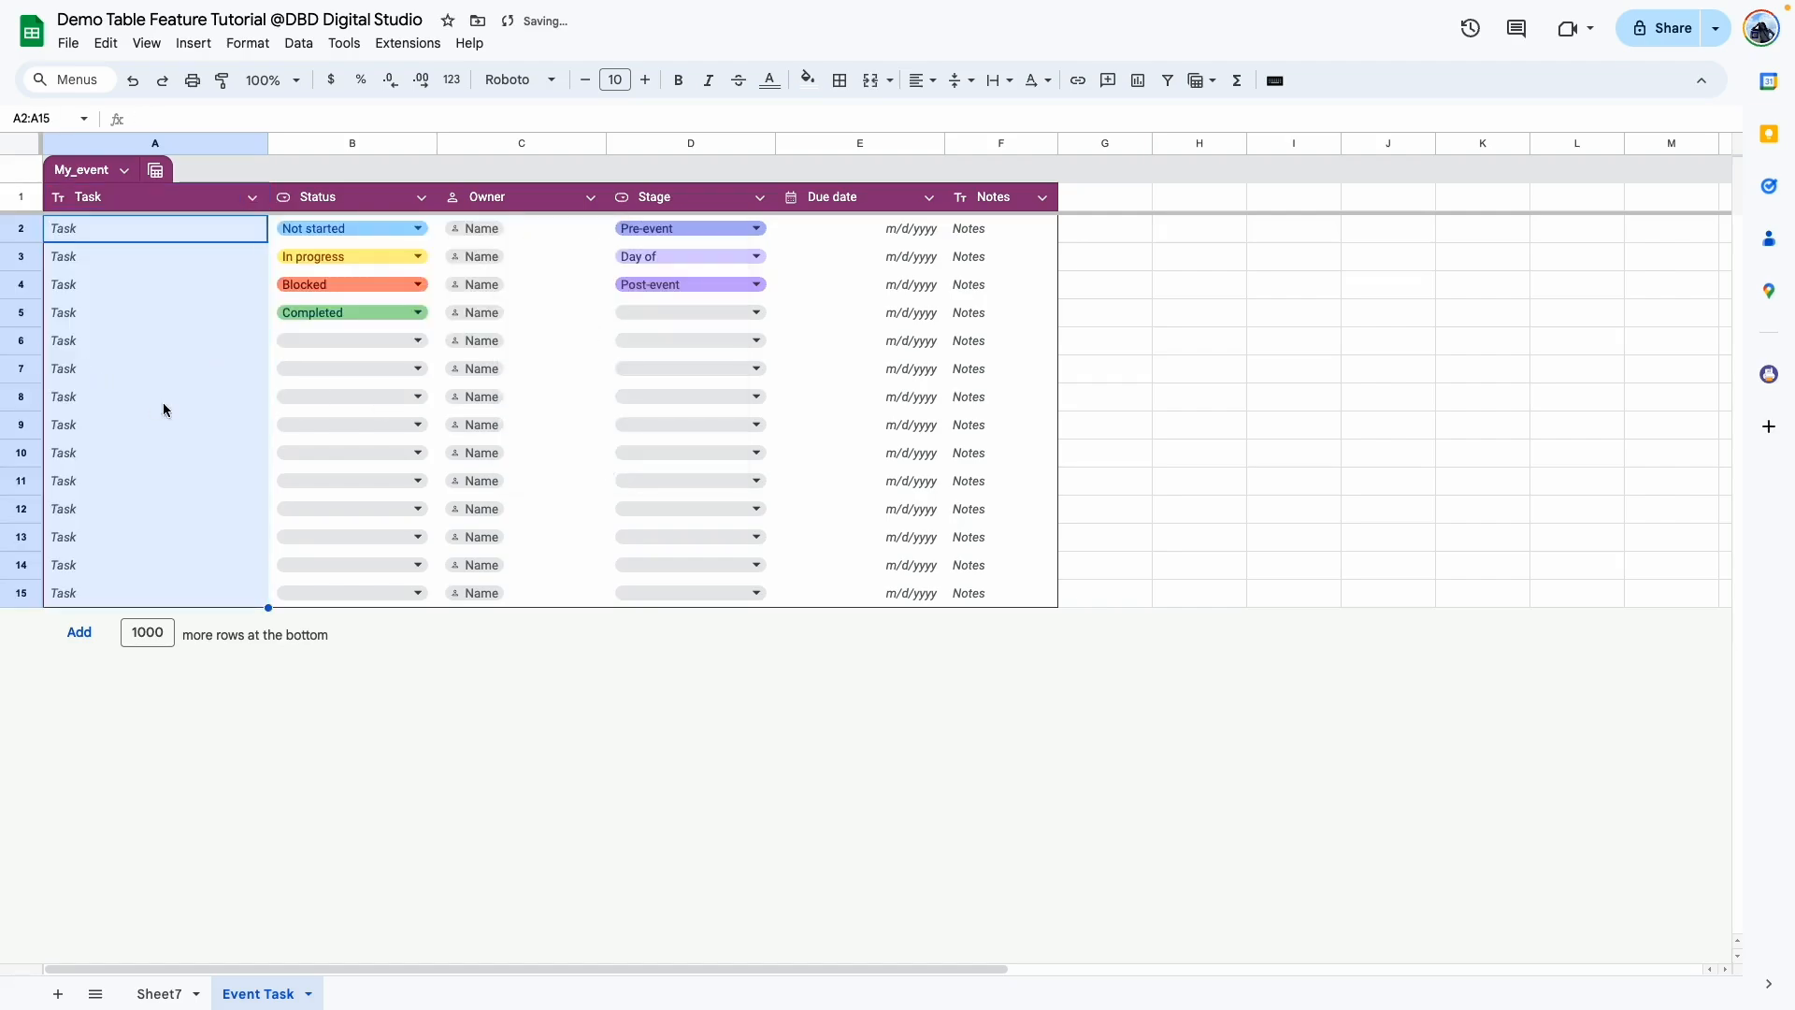
pyautogui.click(199, 405)
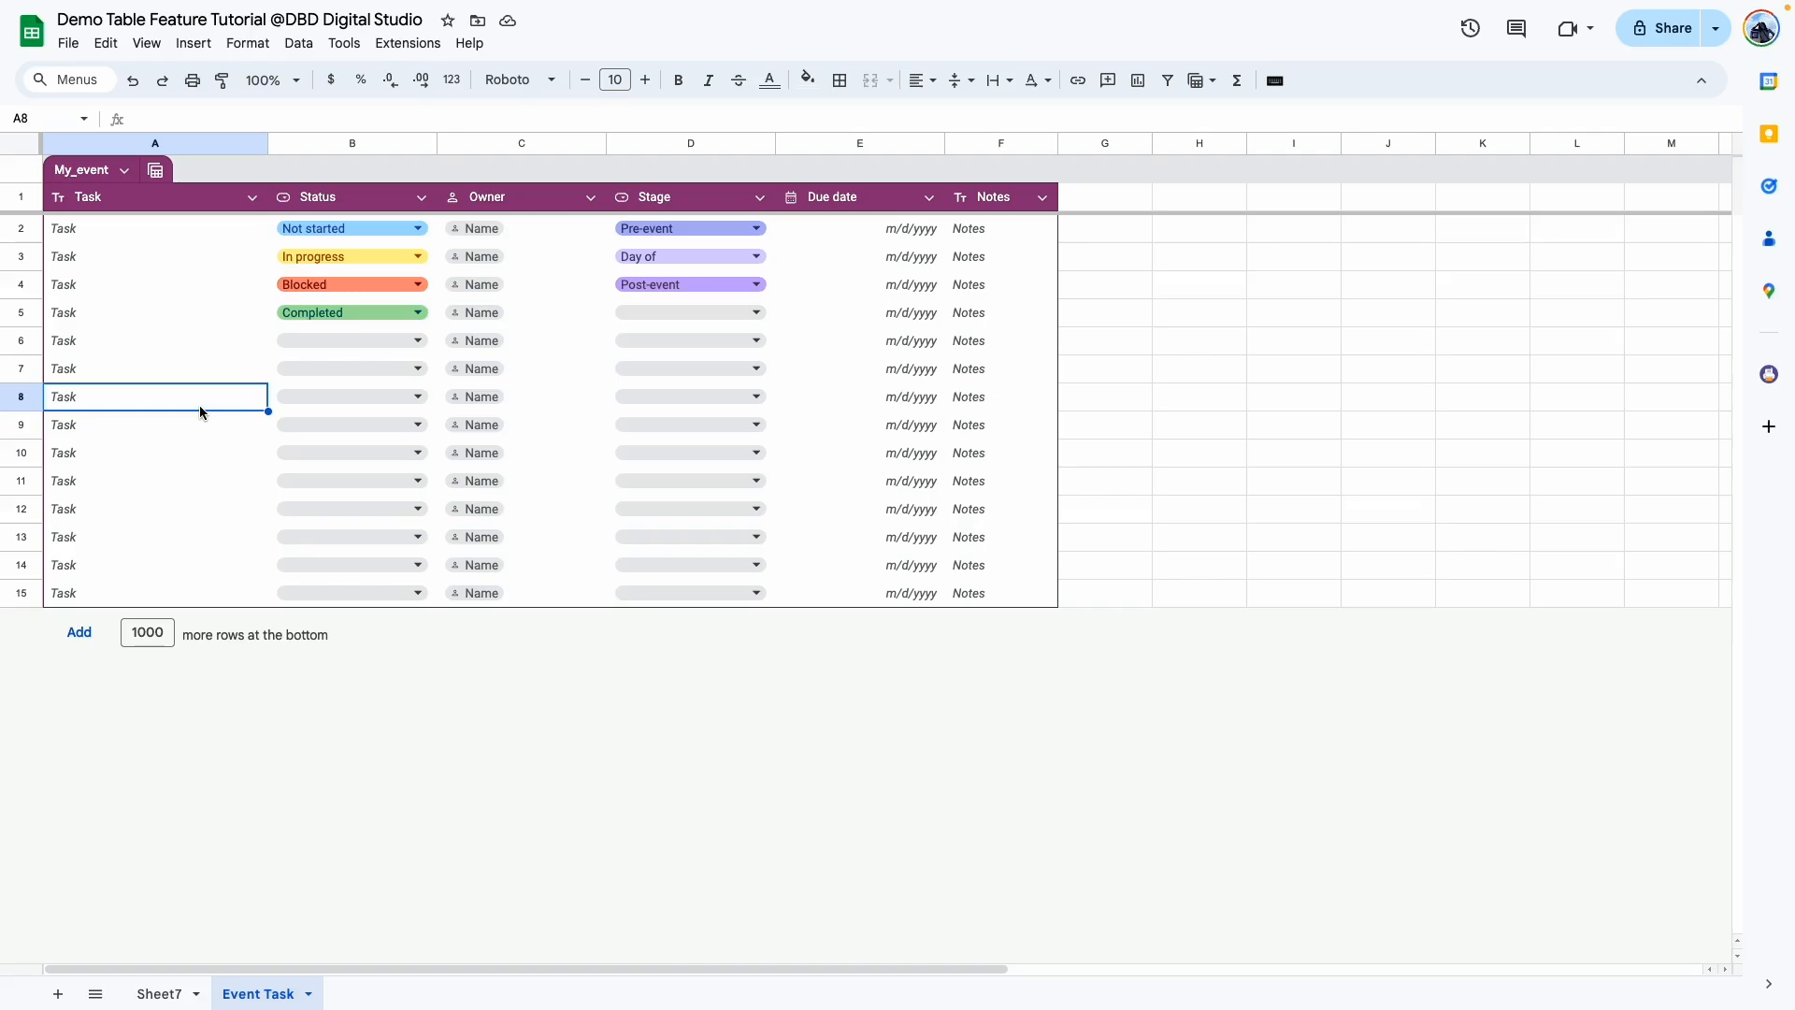
# Review the column types available for the Status column
pyautogui.click(422, 197)
pyautogui.click(428, 199)
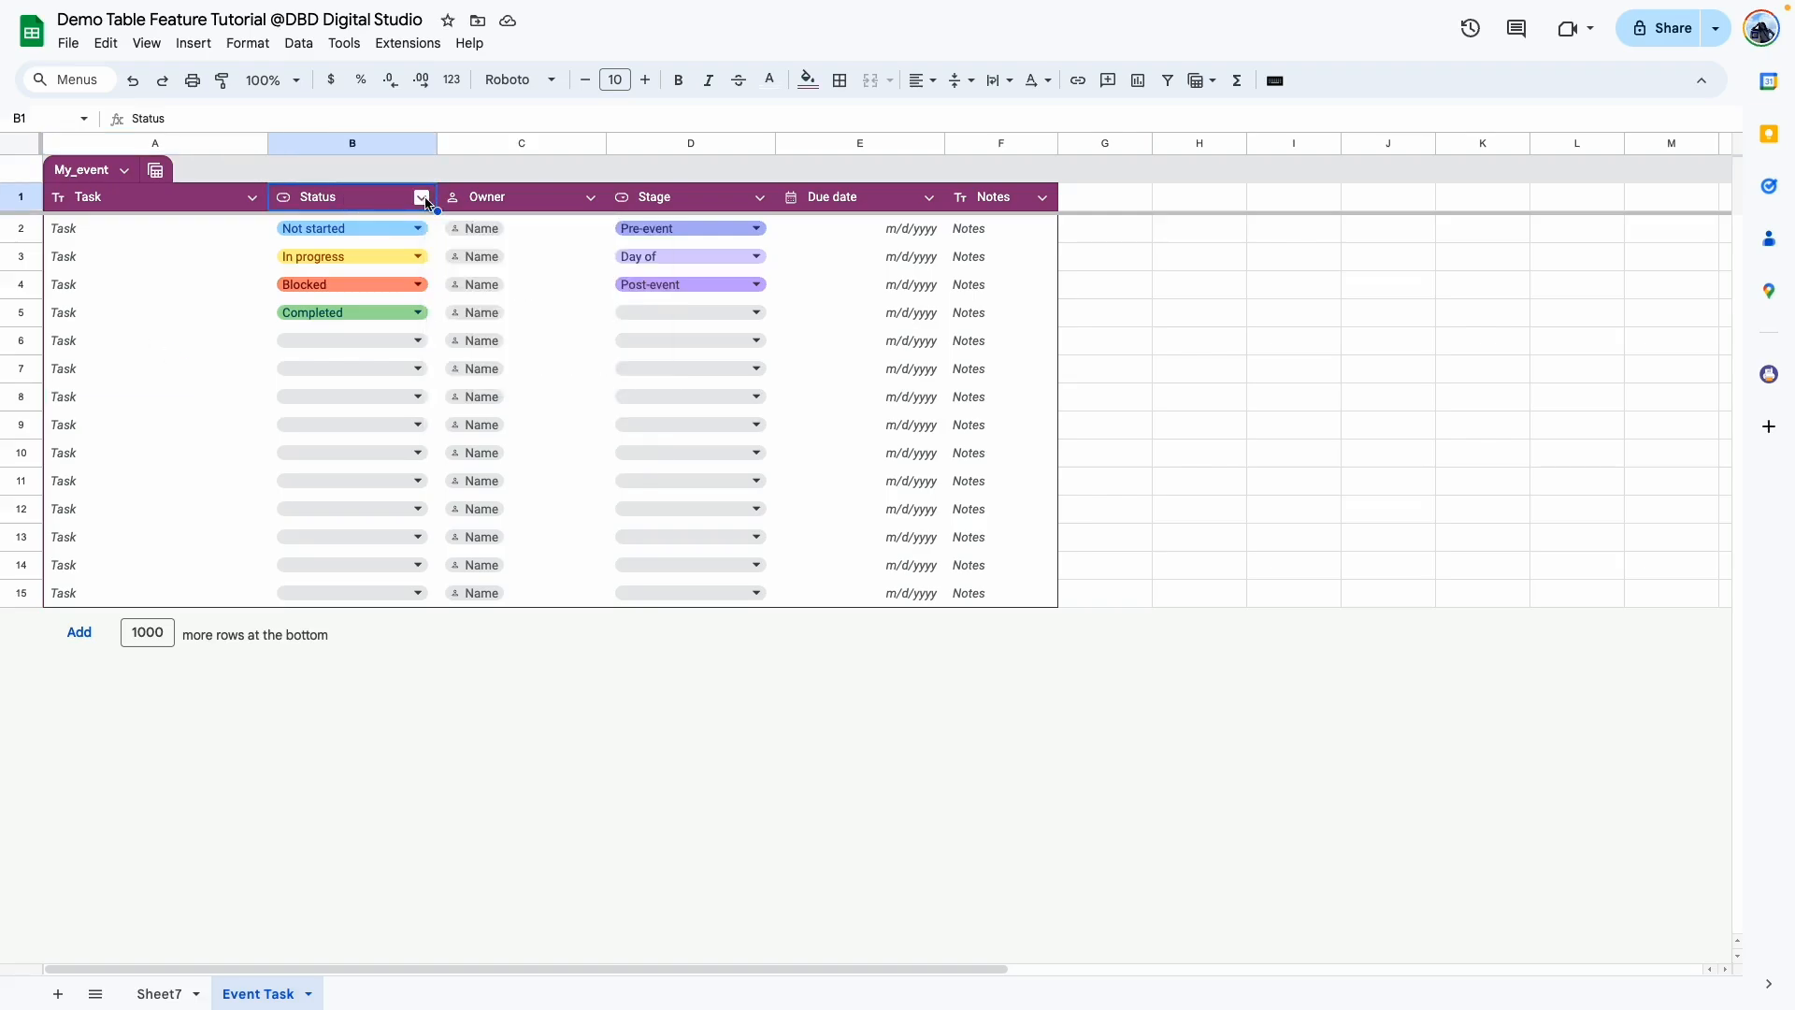
pyautogui.click(423, 199)
pyautogui.moveTo(472, 234)
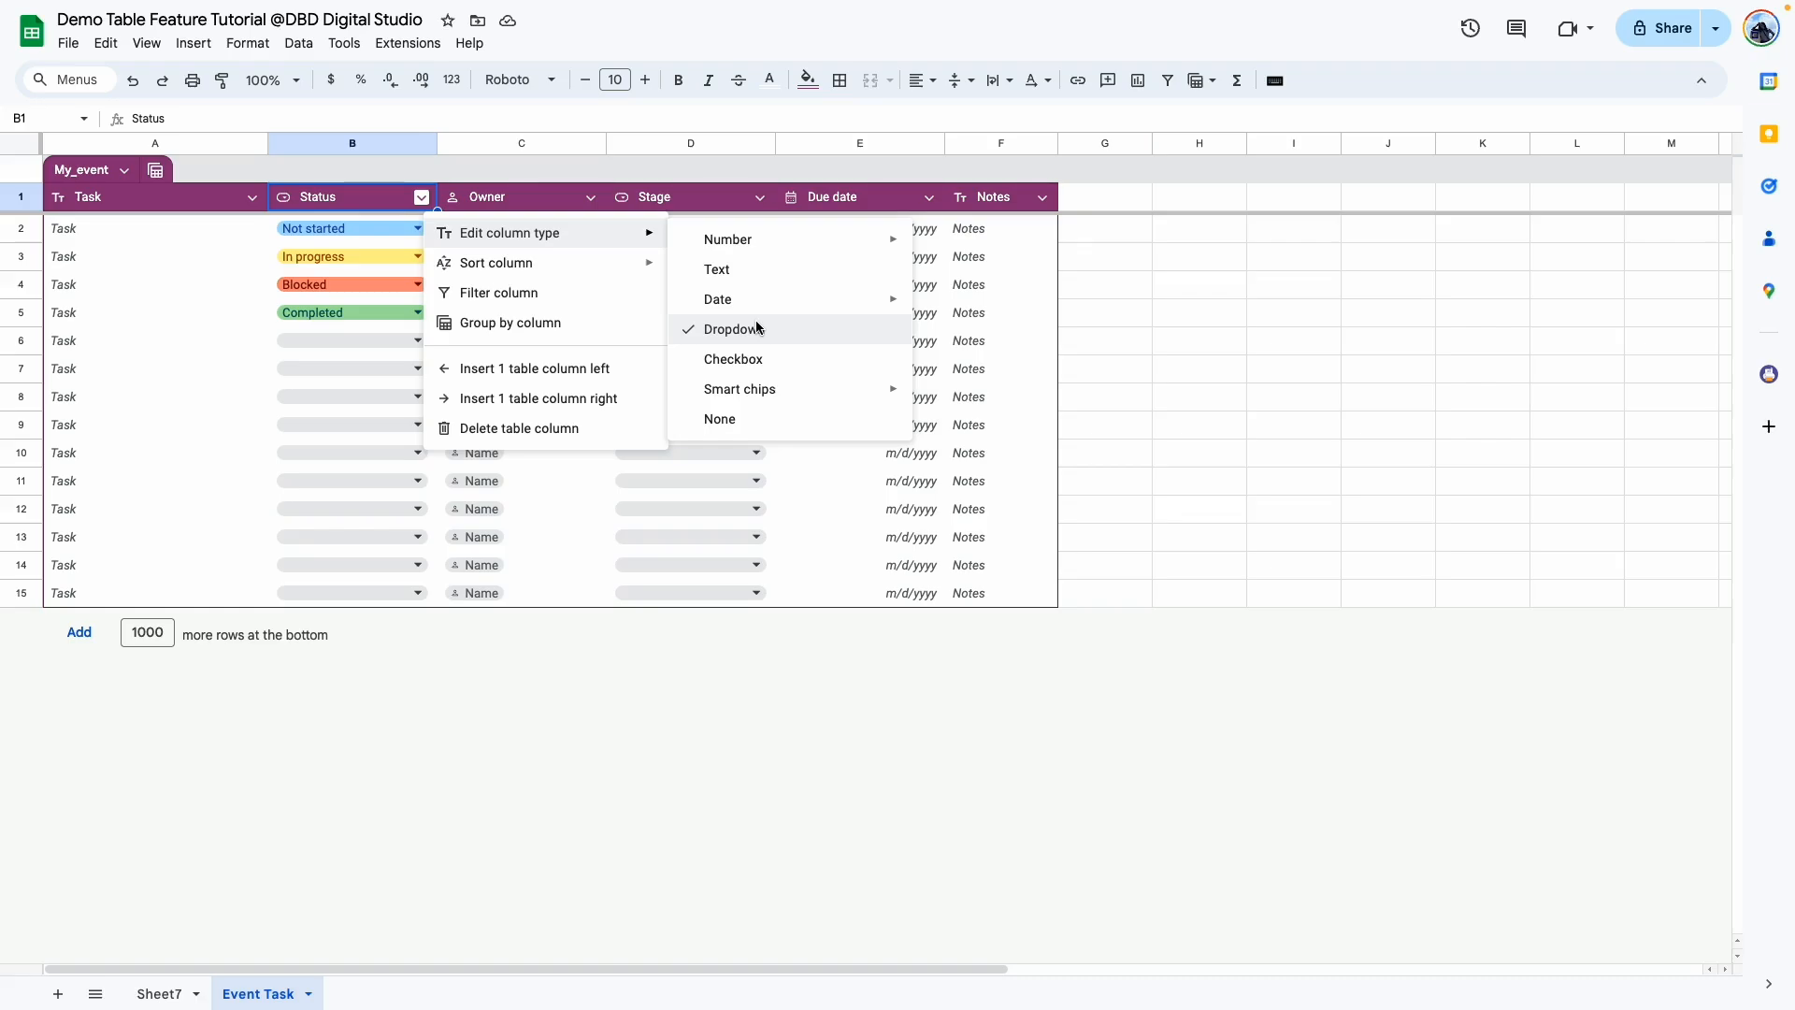
pyautogui.click(240, 374)
pyautogui.click(187, 44)
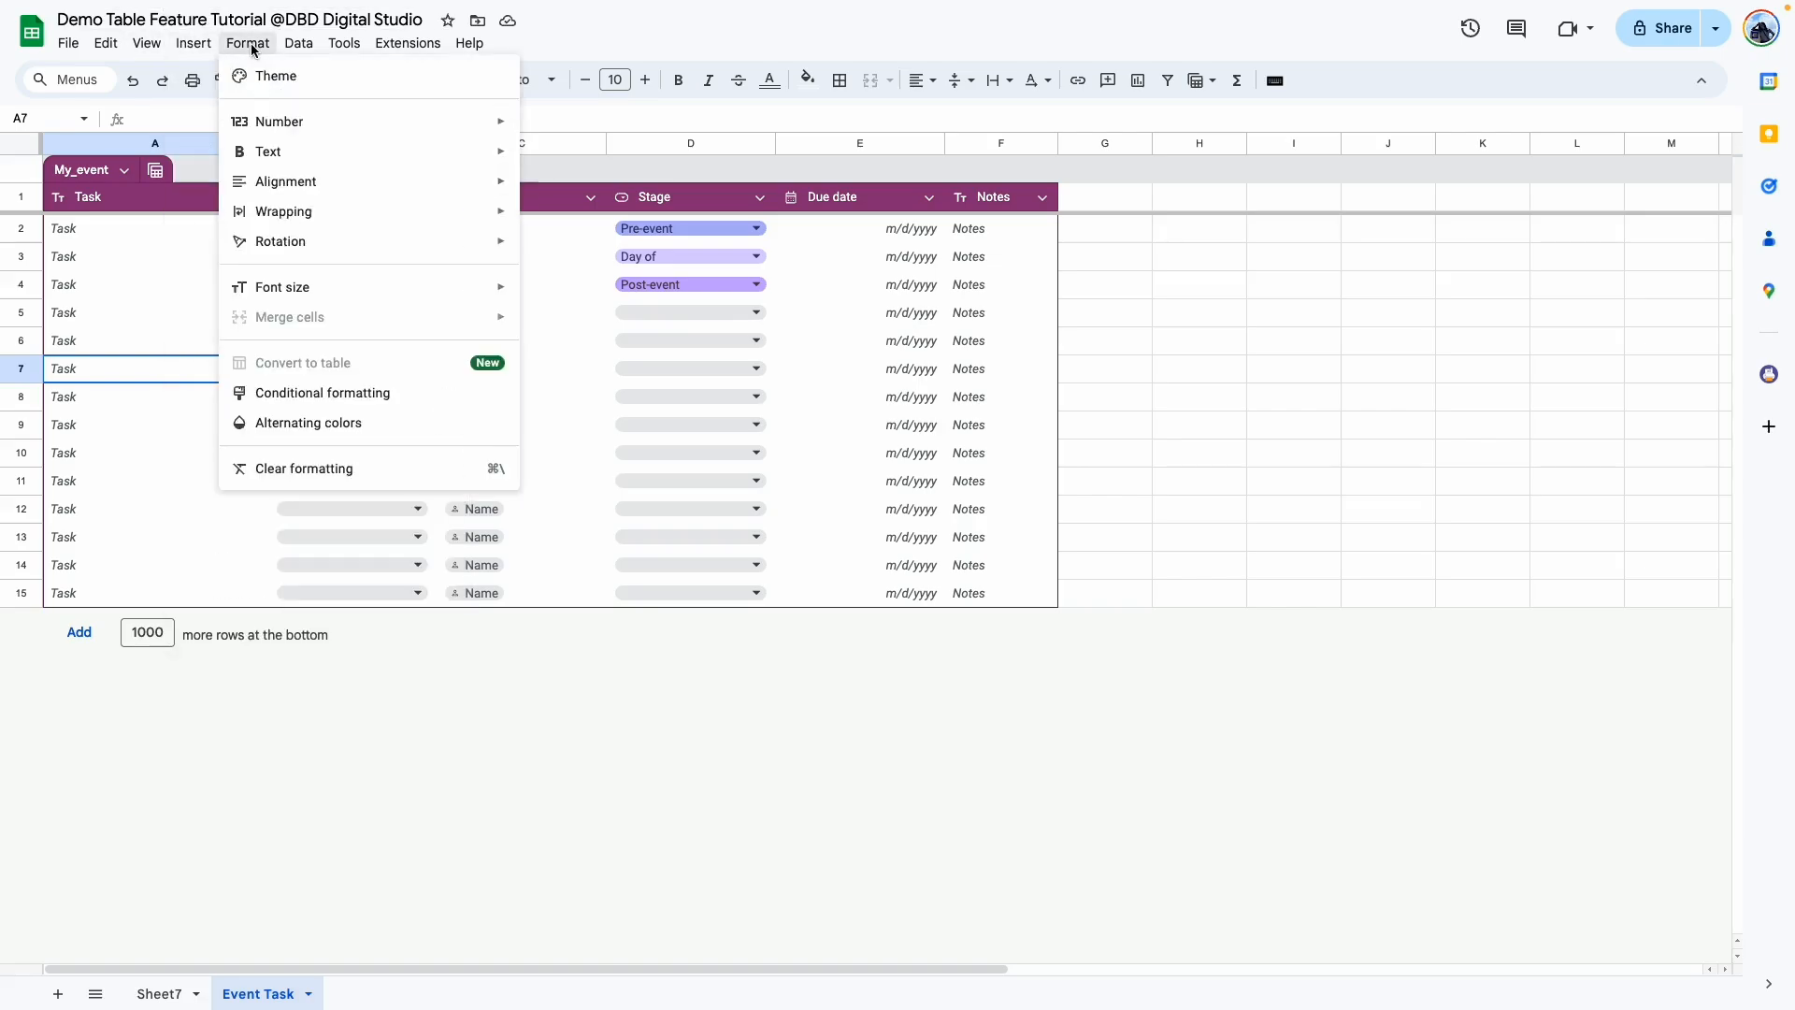
pyautogui.click(299, 43)
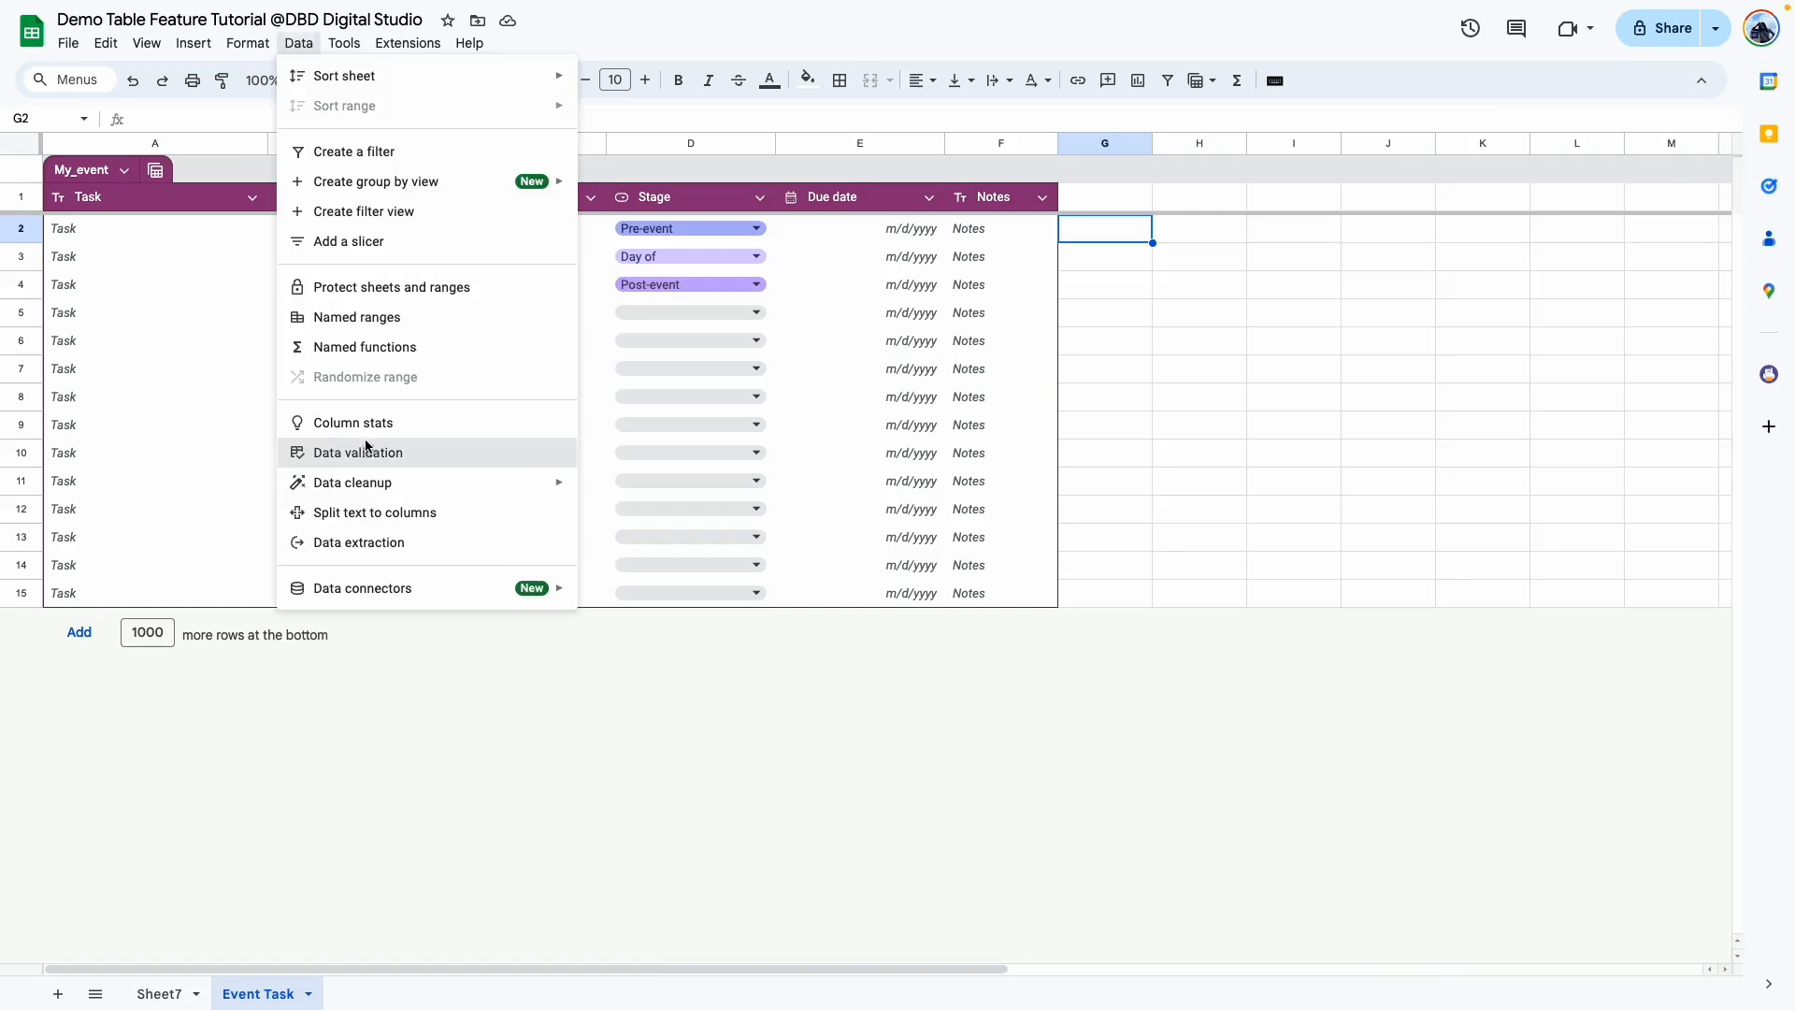
pyautogui.click(361, 449)
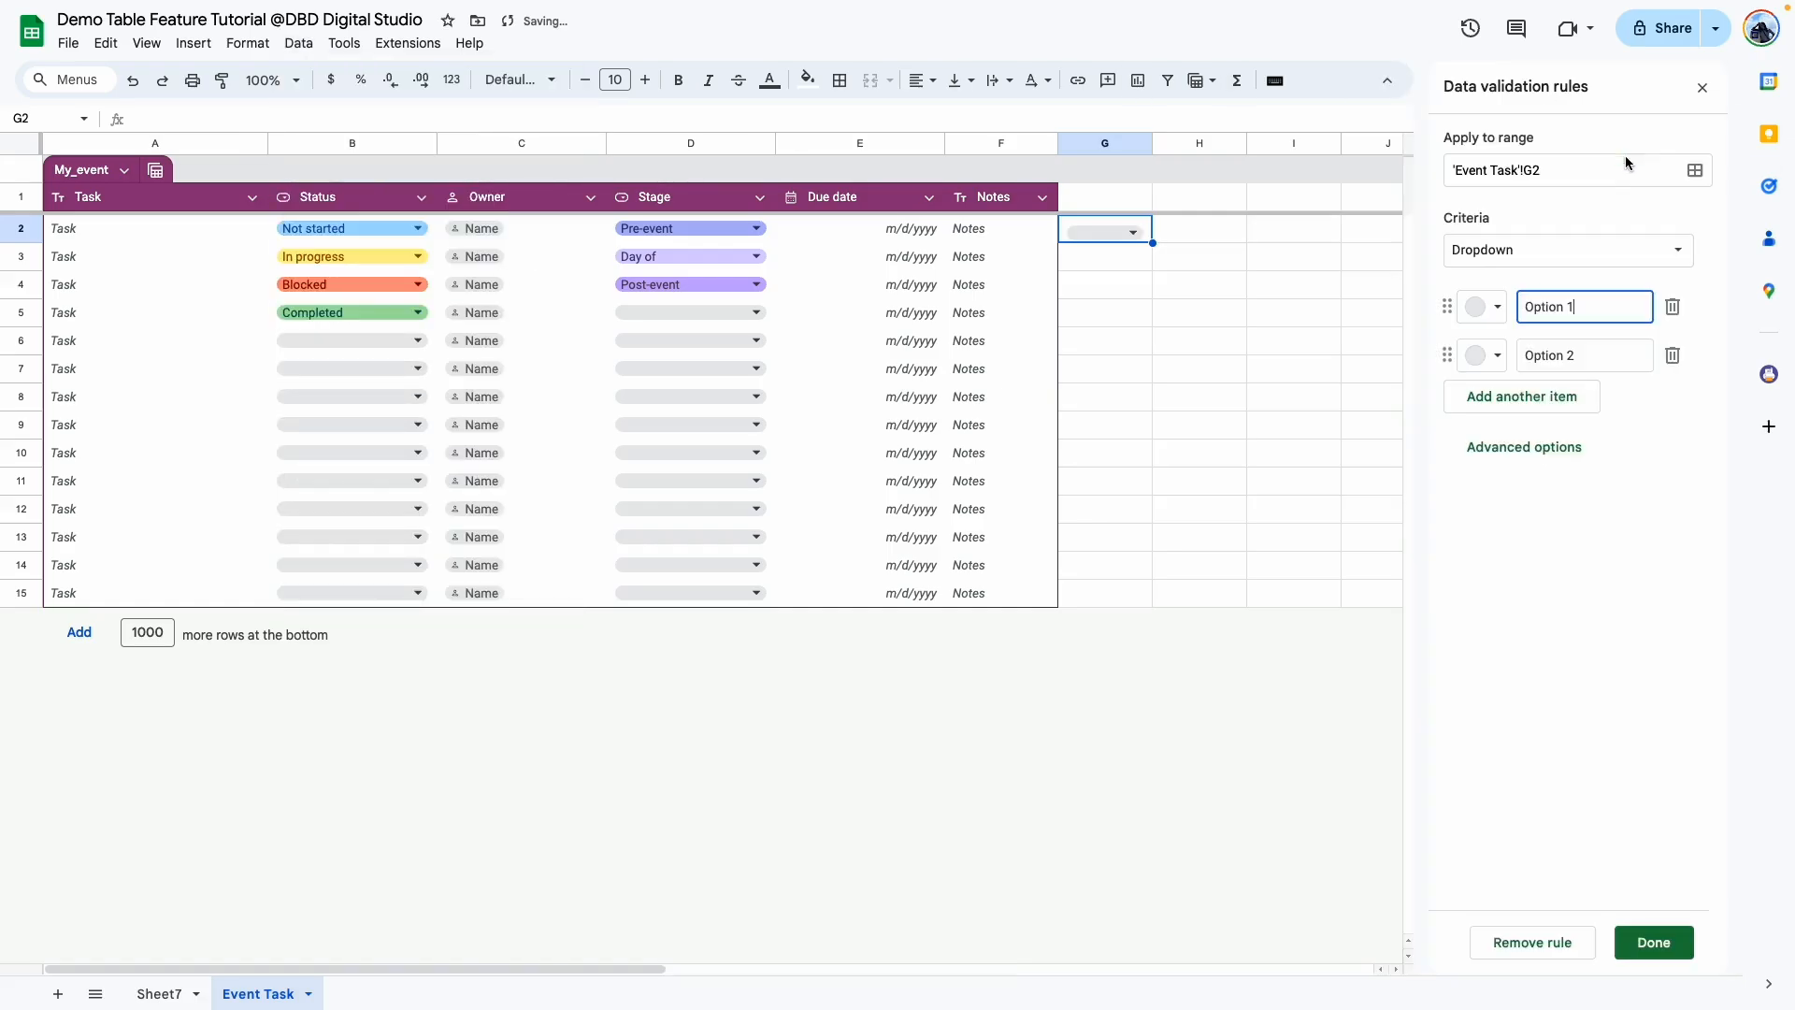
pyautogui.press('super+z')
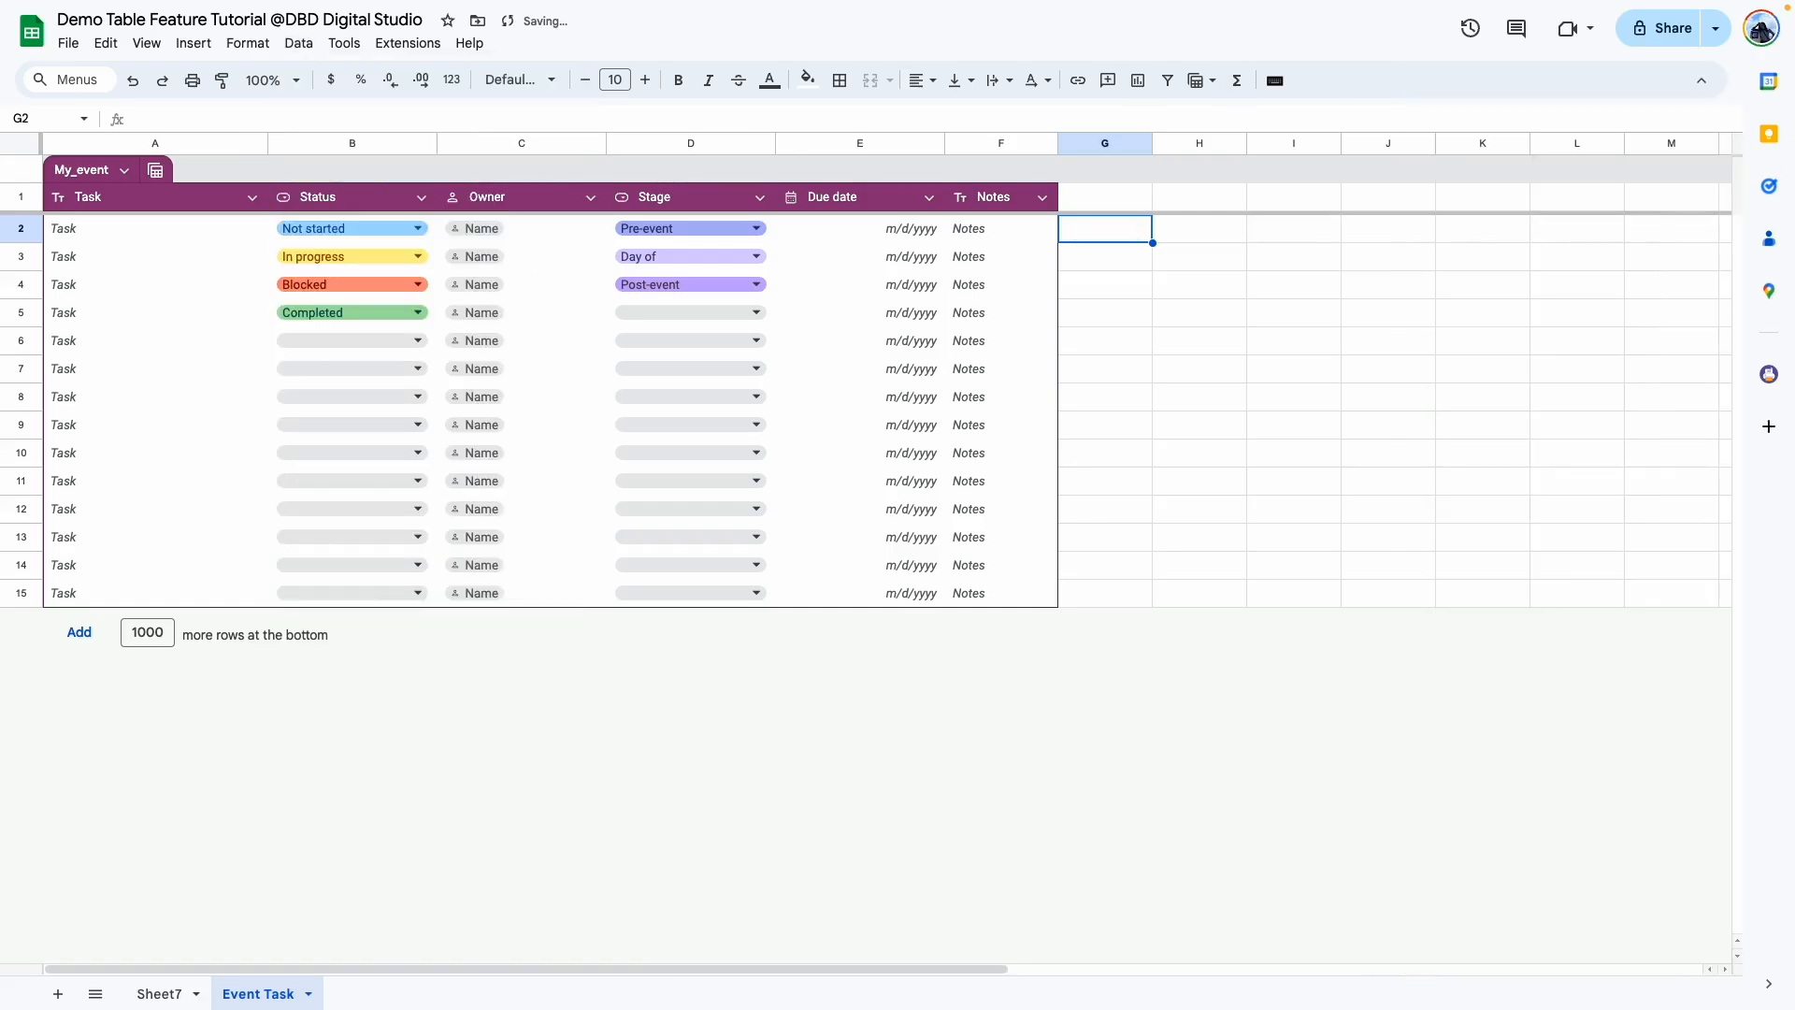
# Edit the Status column's dropdown validation rule and set its display style to Arrow
pyautogui.click(416, 228)
pyautogui.click(428, 386)
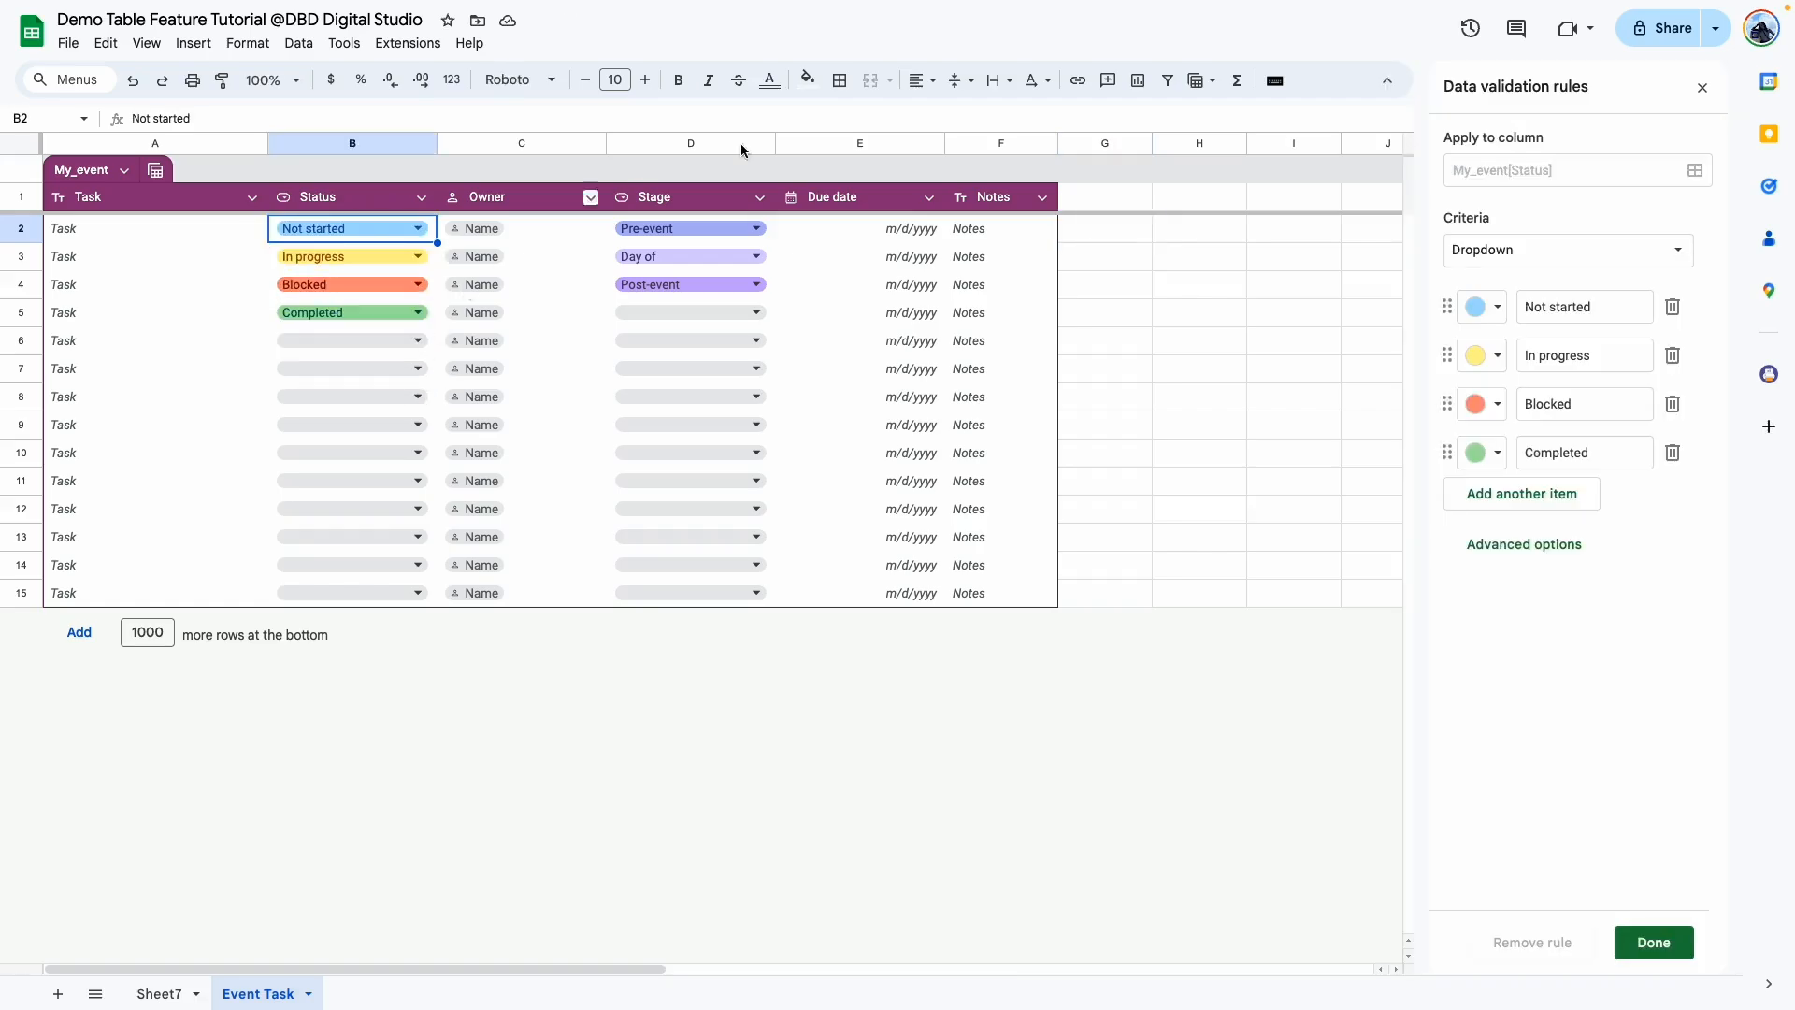
pyautogui.click(1536, 251)
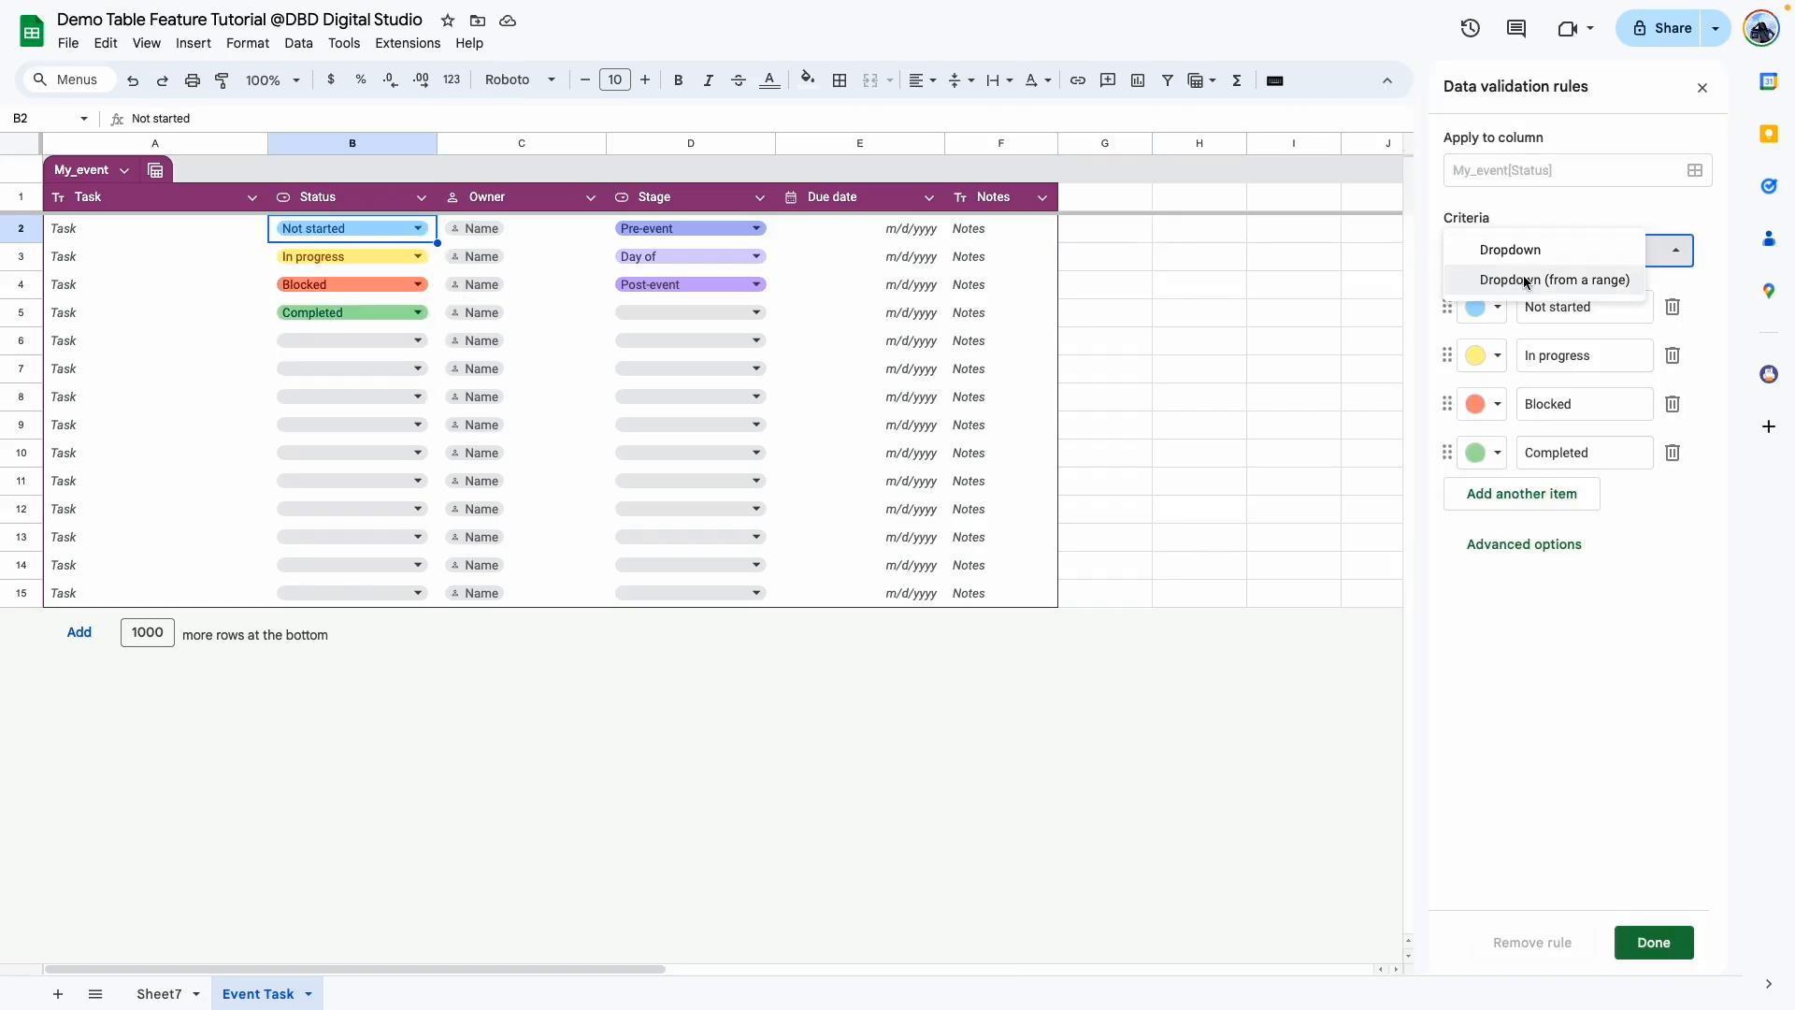
pyautogui.click(1684, 675)
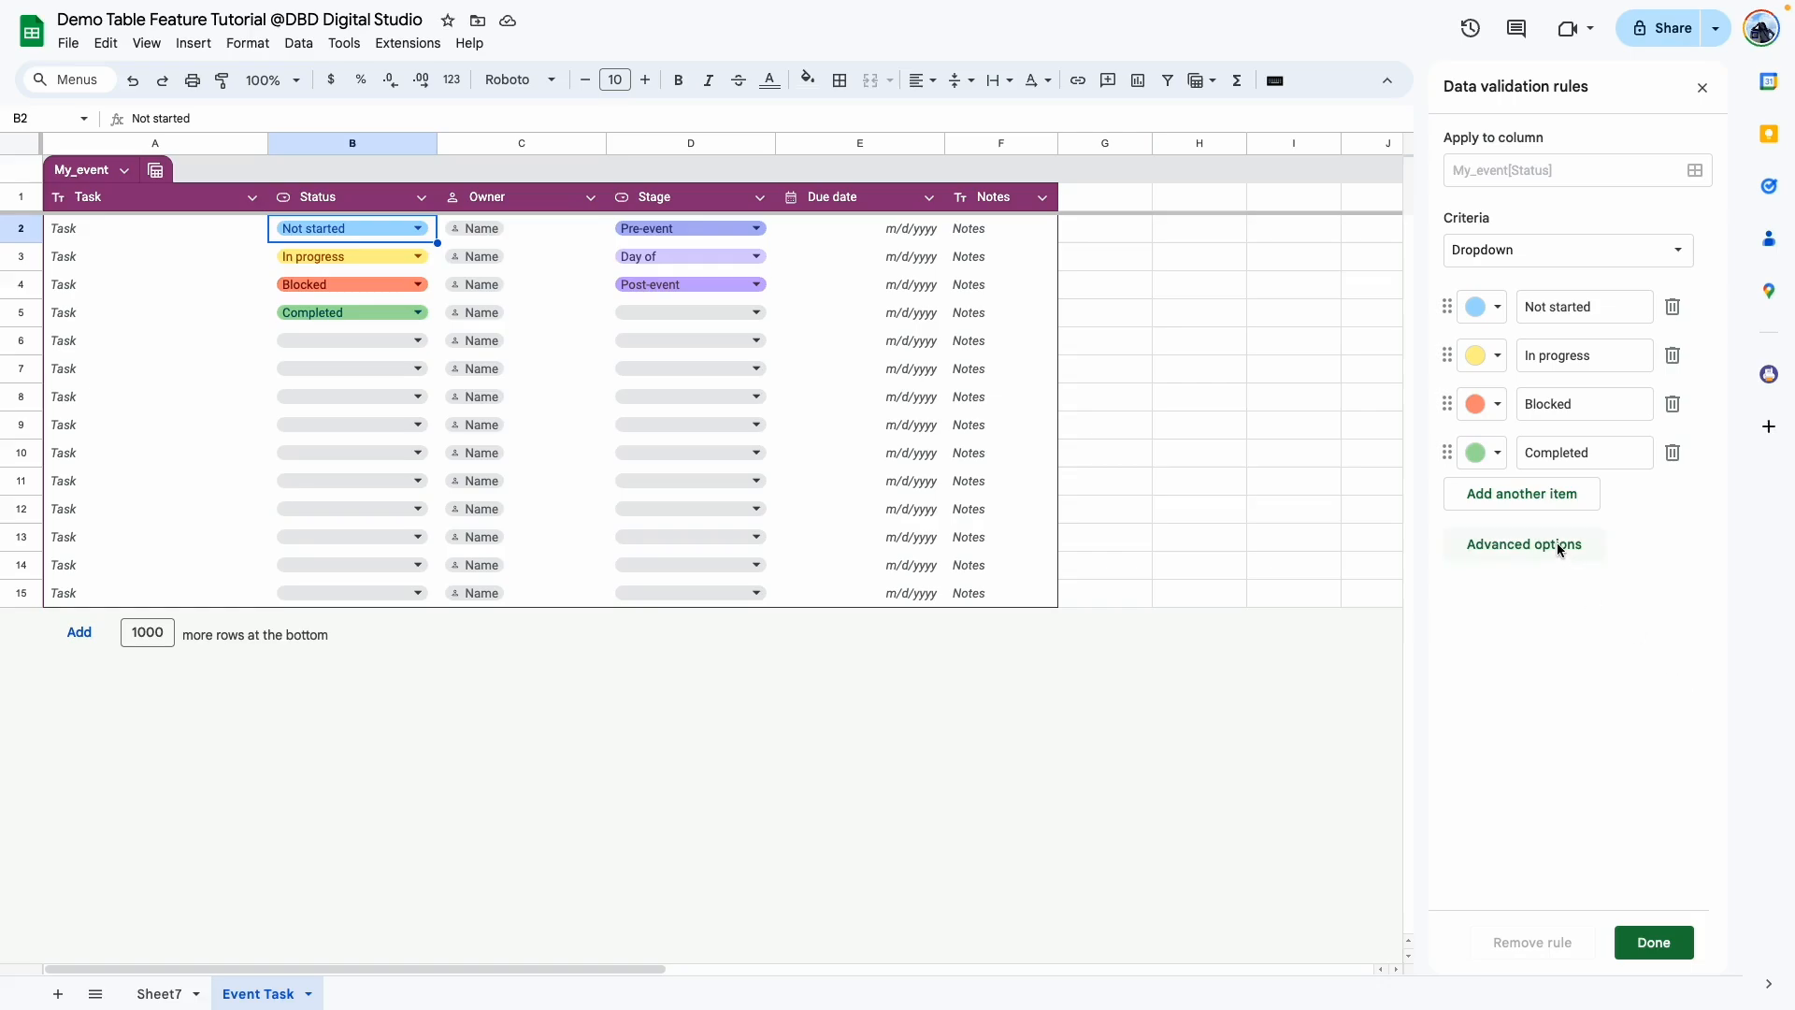
pyautogui.click(1557, 545)
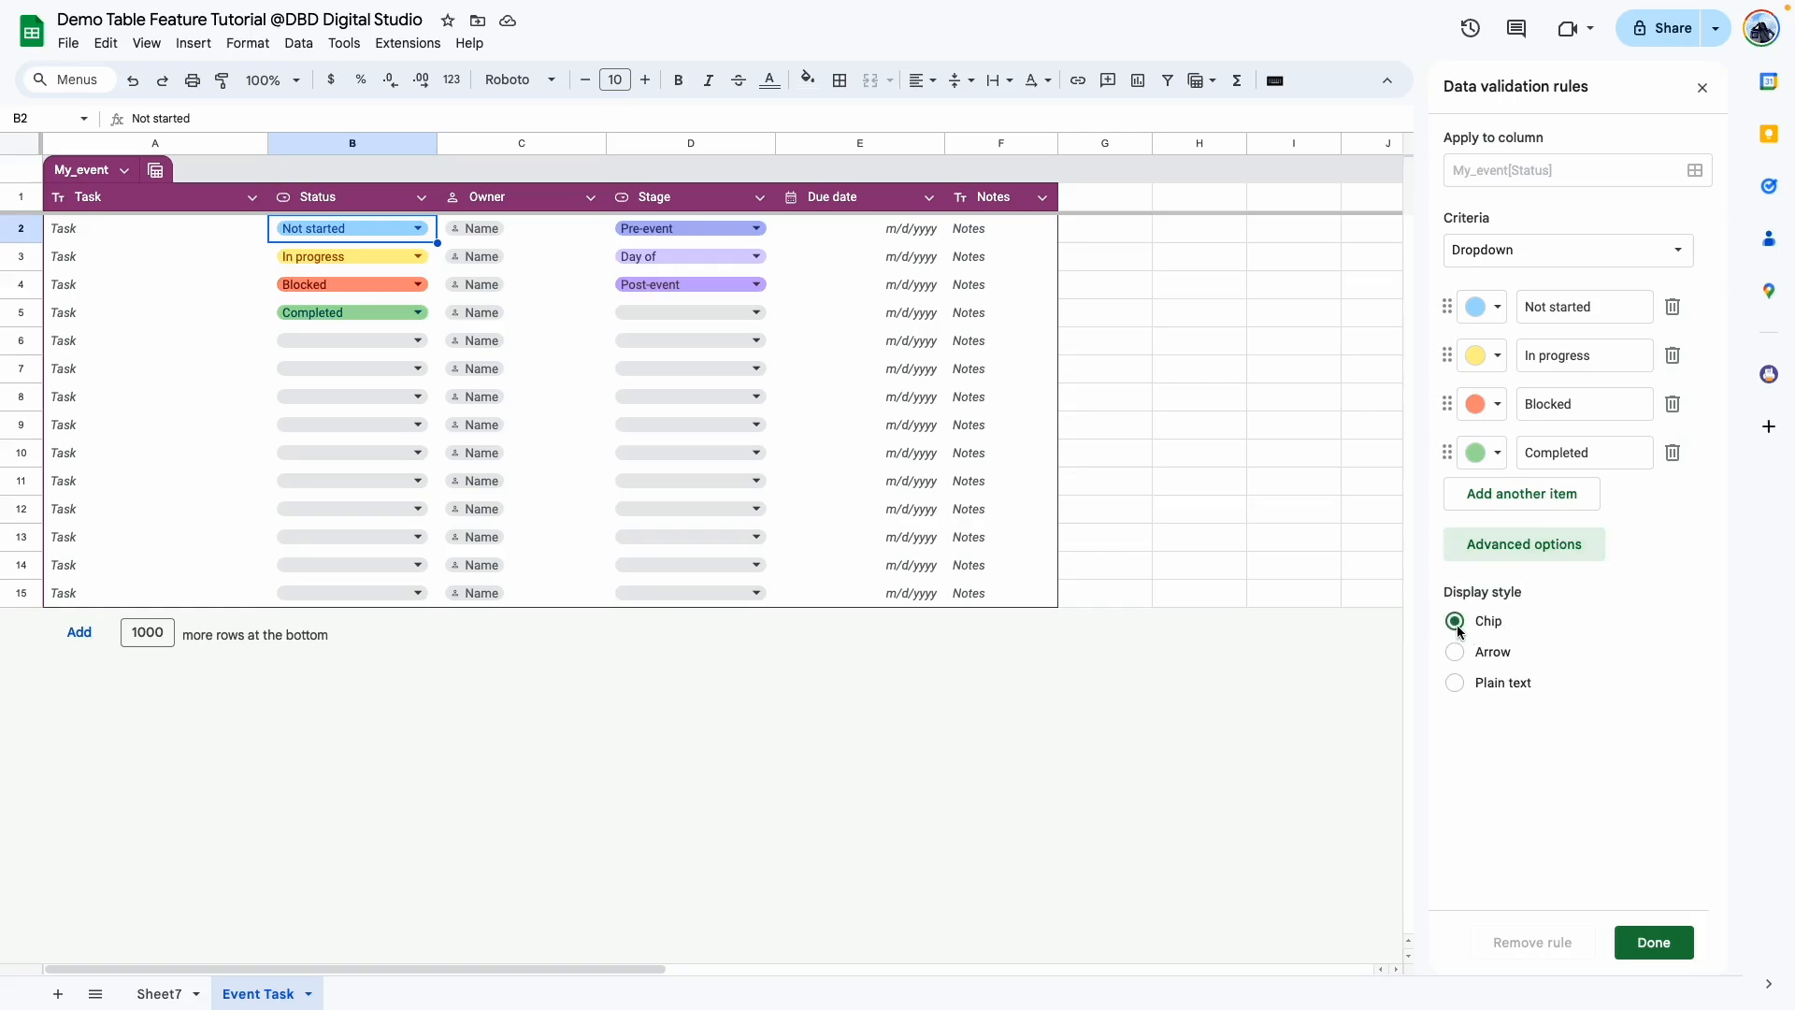
pyautogui.click(1455, 651)
pyautogui.click(1453, 683)
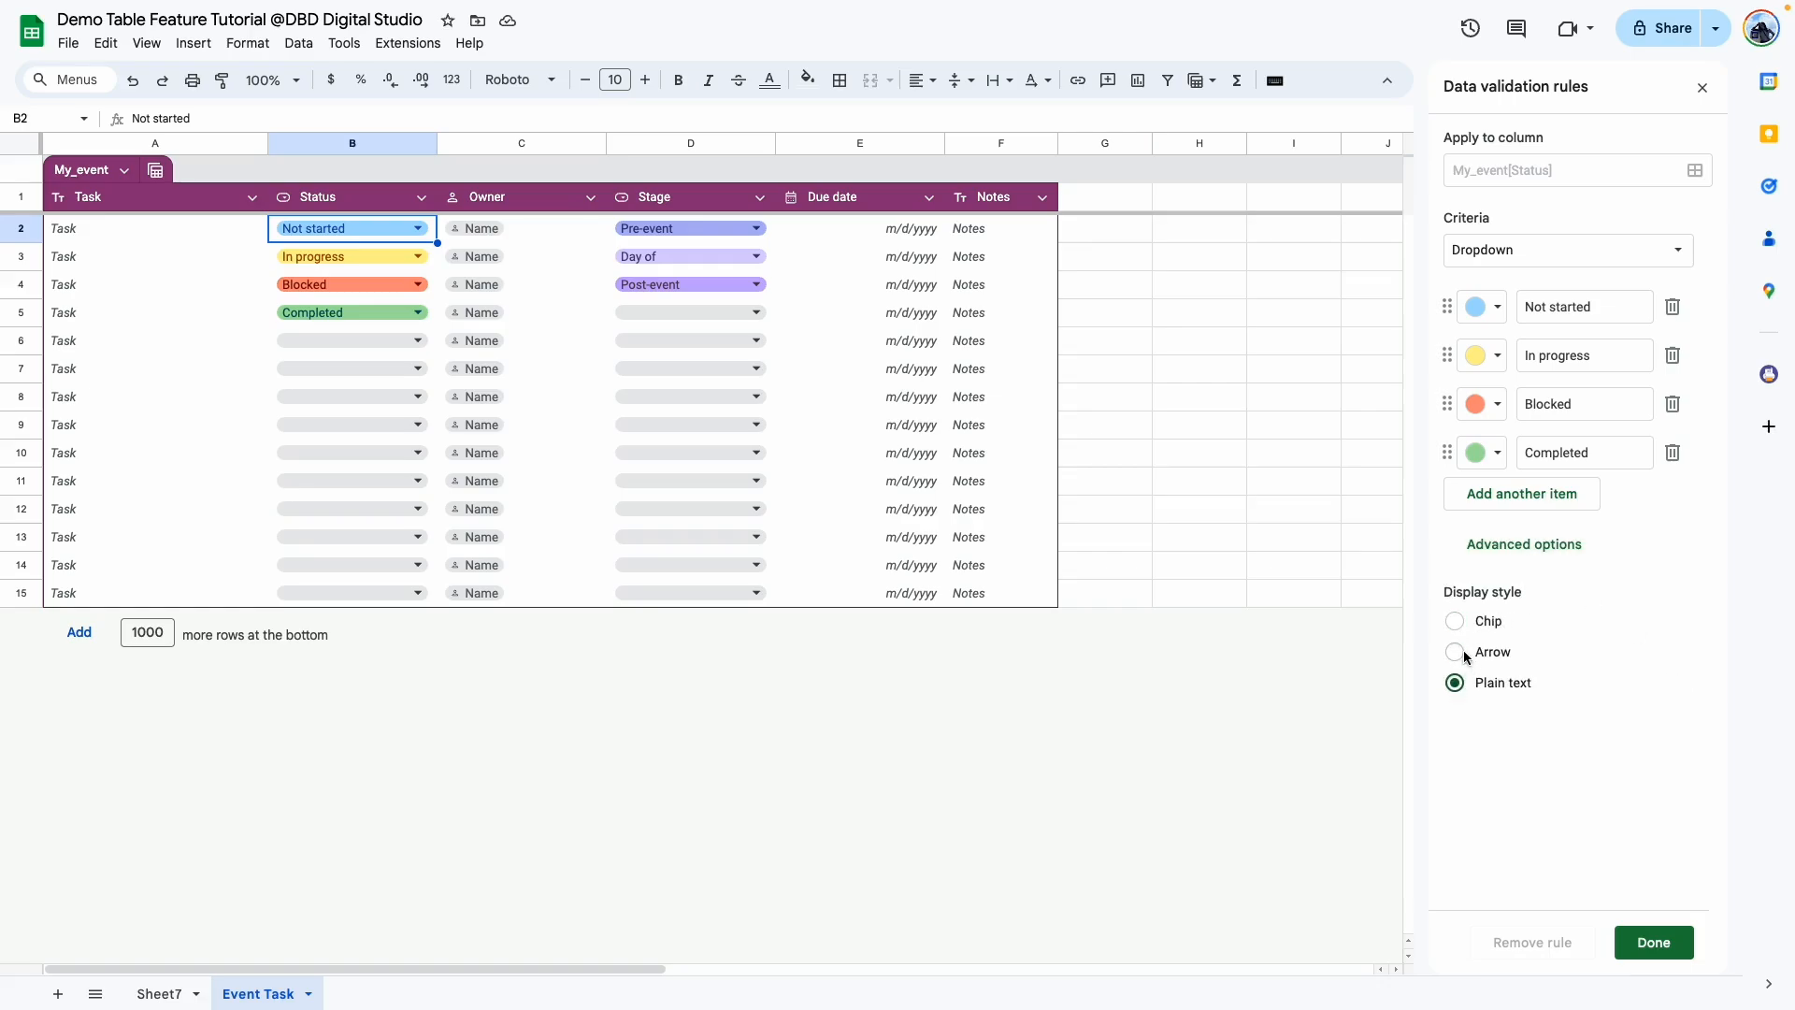
pyautogui.click(1461, 652)
pyautogui.click(1653, 942)
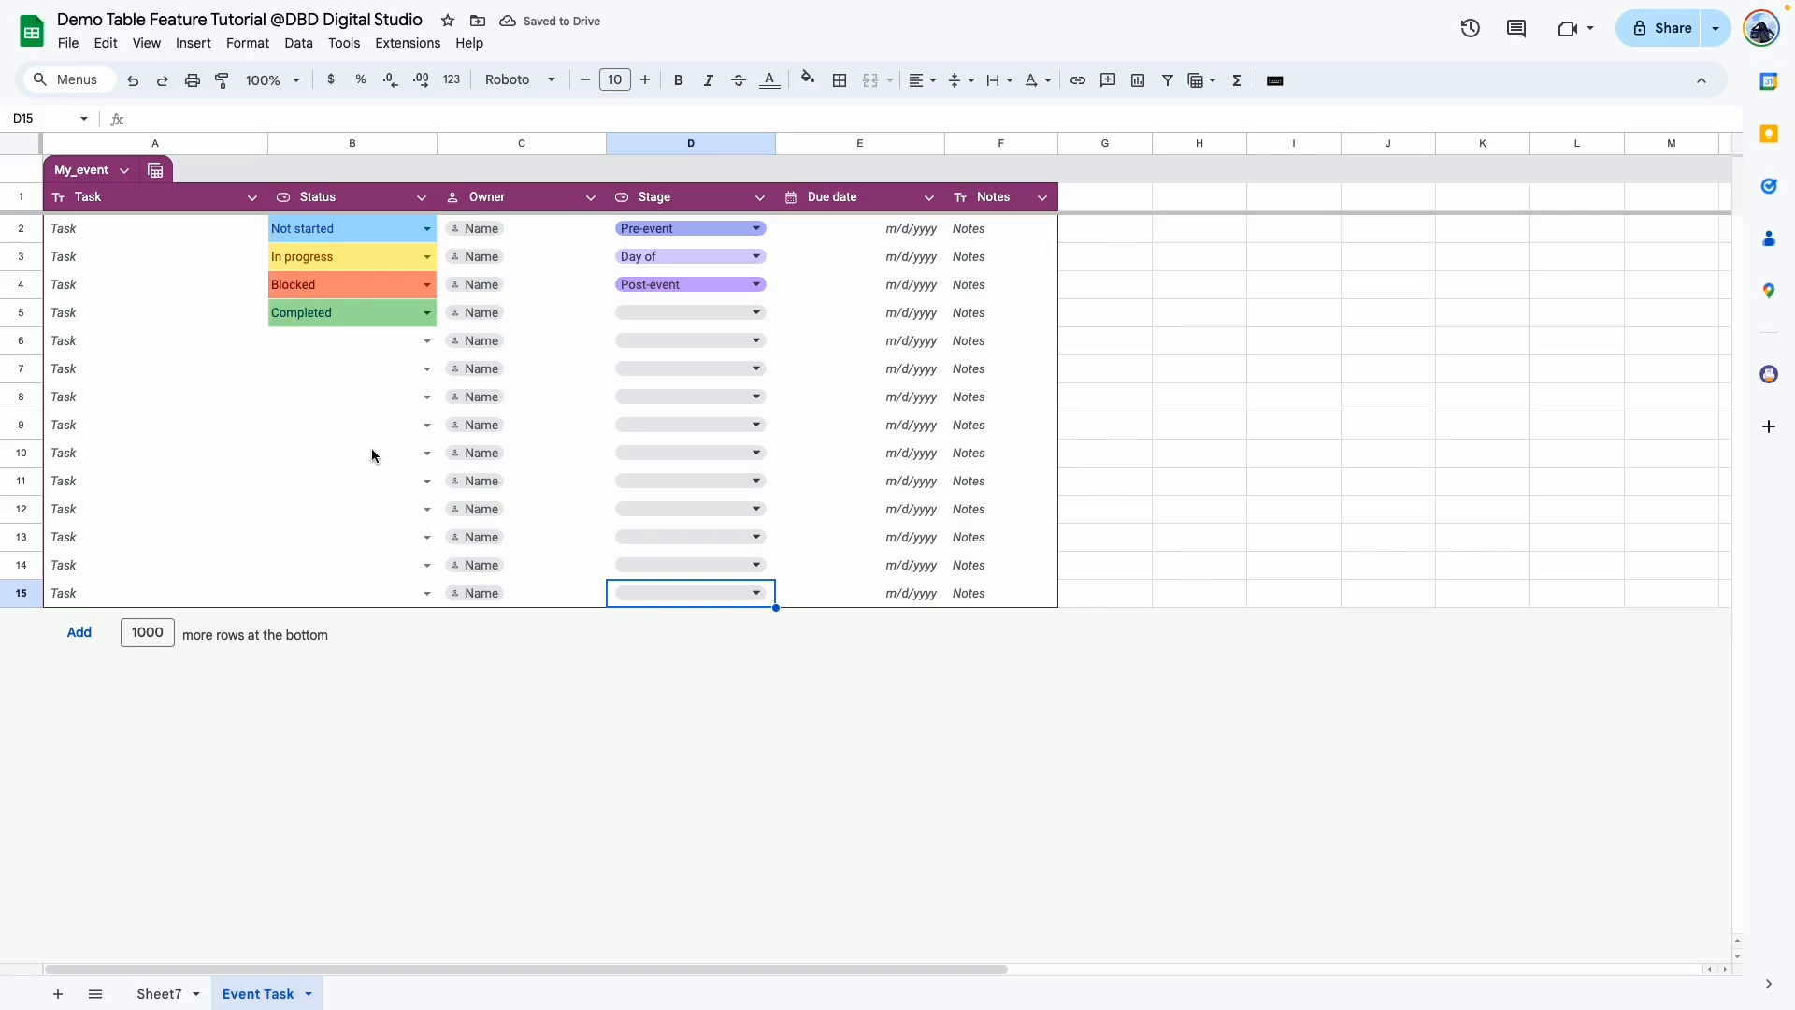
# Review the Owner column's type options, including smart chips
pyautogui.click(590, 197)
pyautogui.click(545, 228)
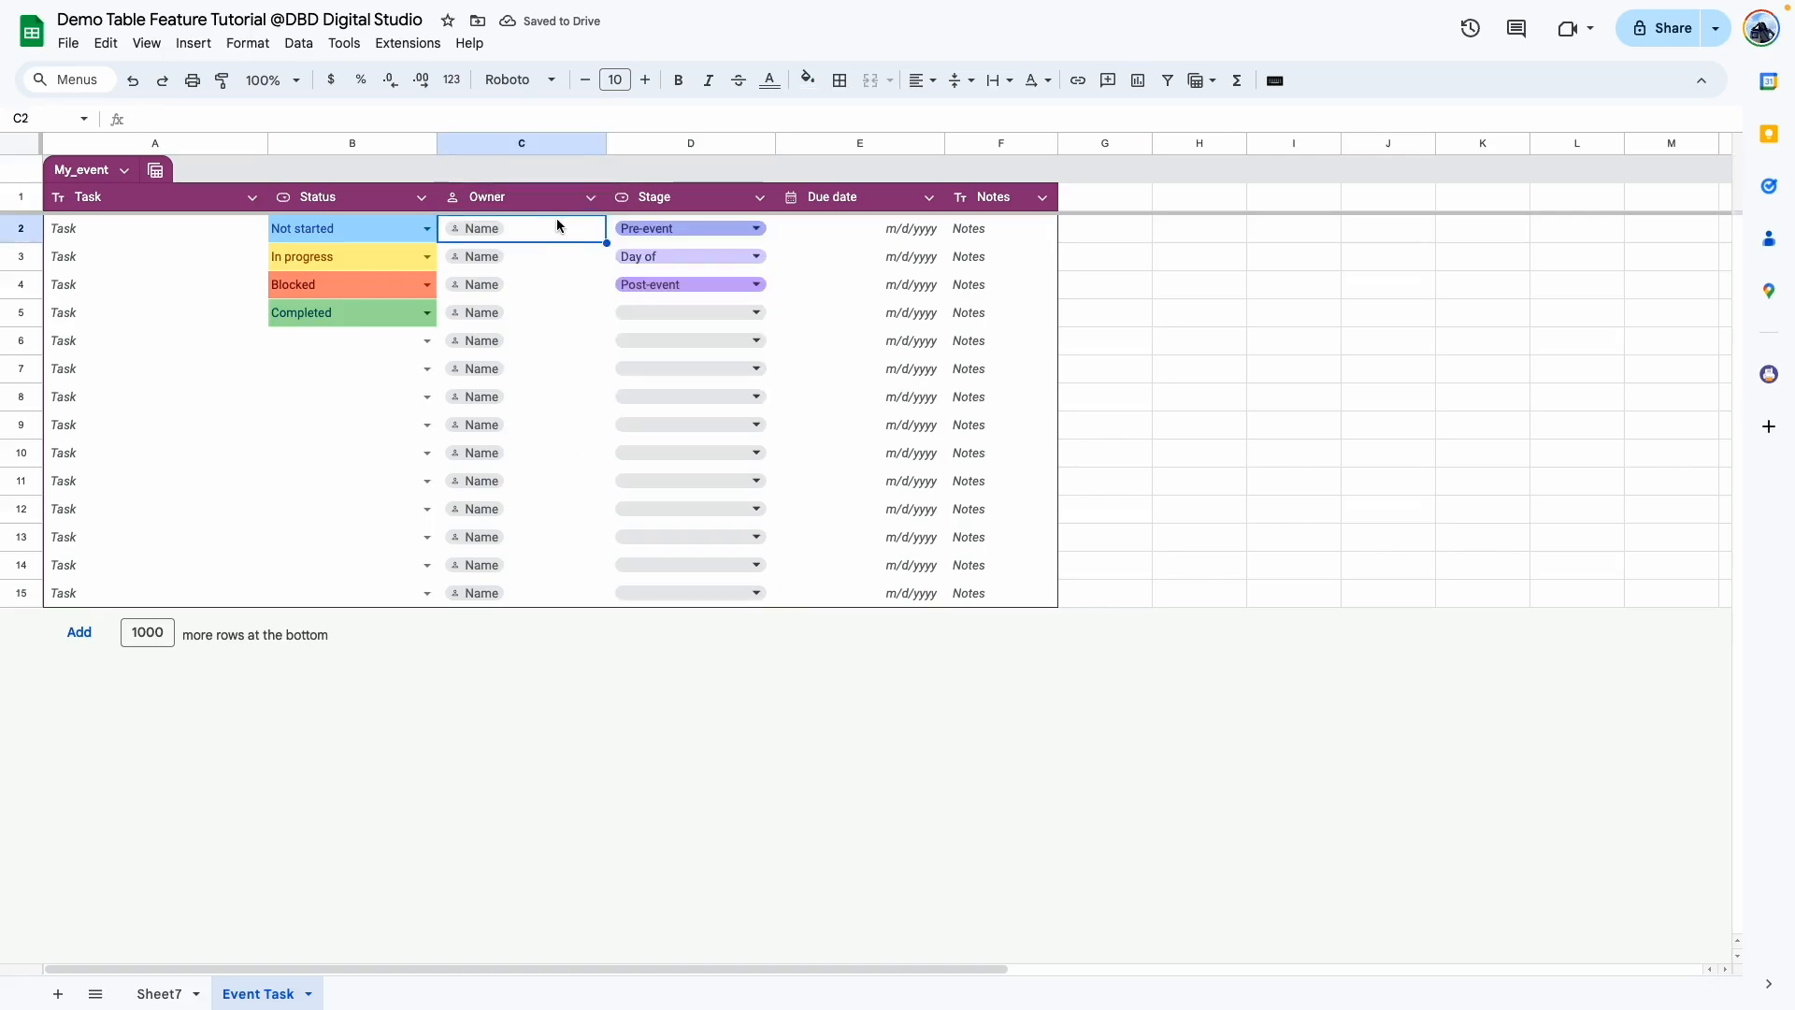
pyautogui.click(590, 197)
pyautogui.moveTo(683, 236)
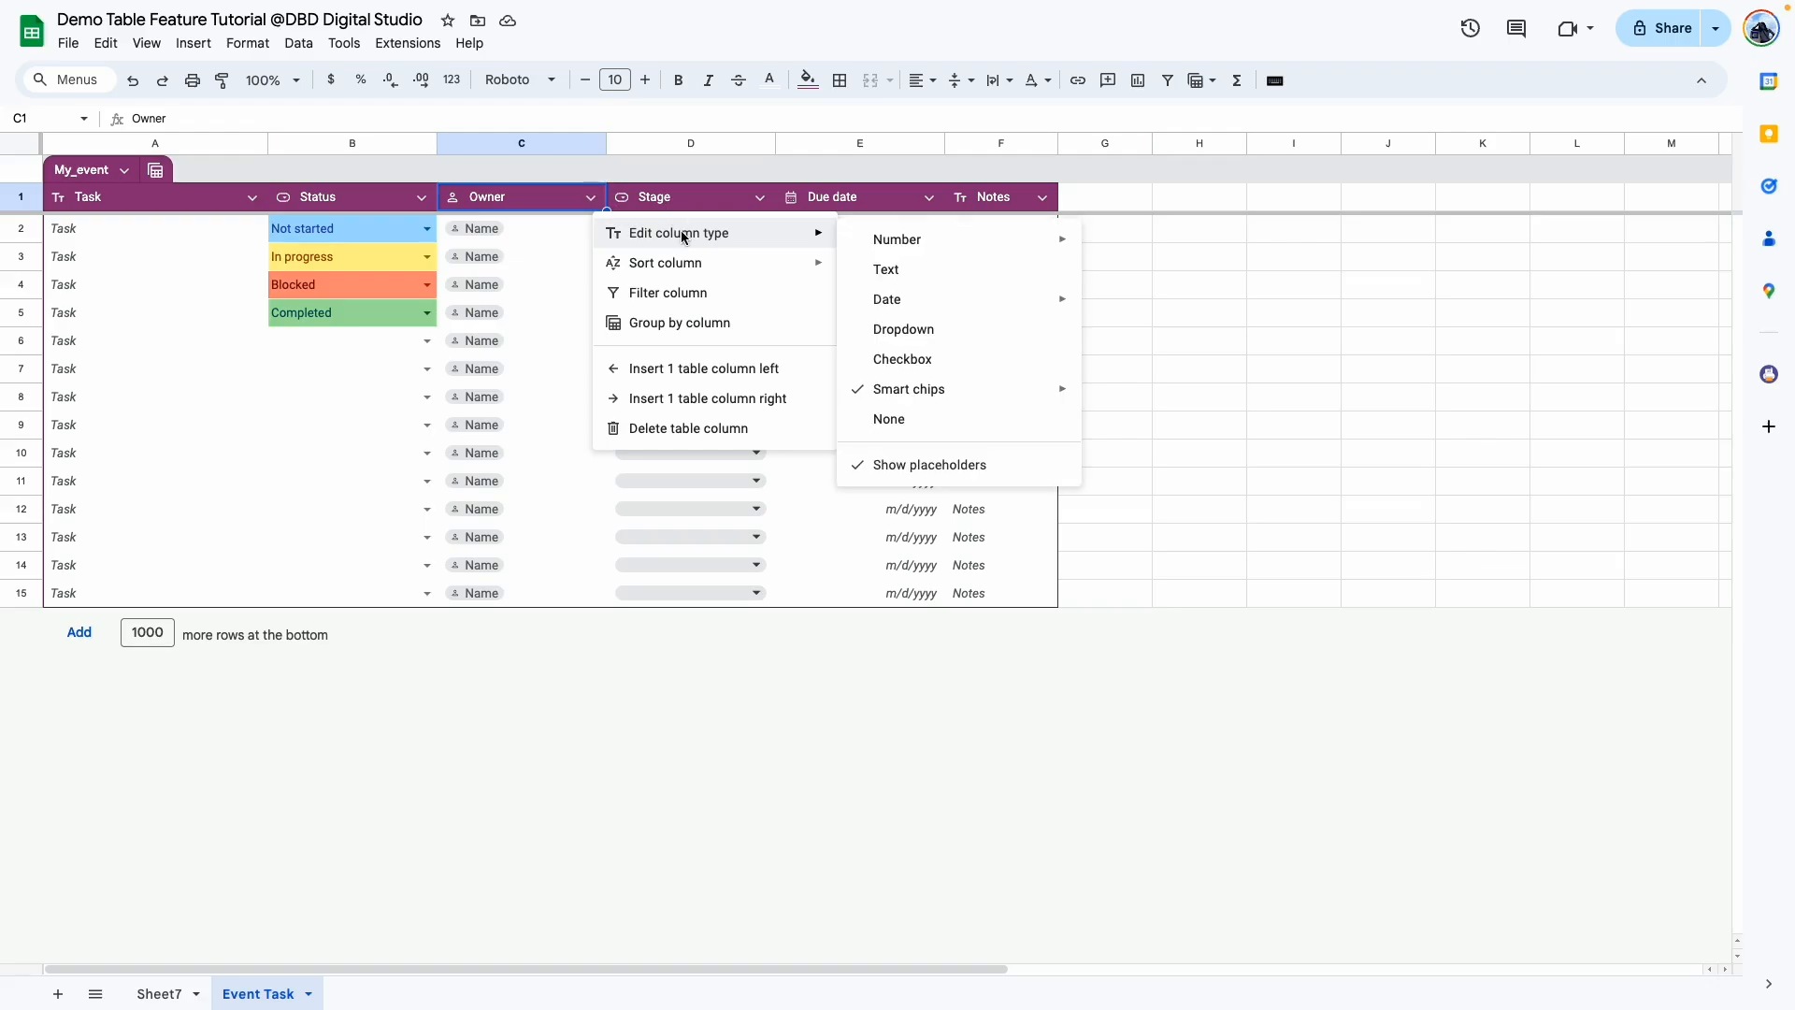
pyautogui.moveTo(902, 393)
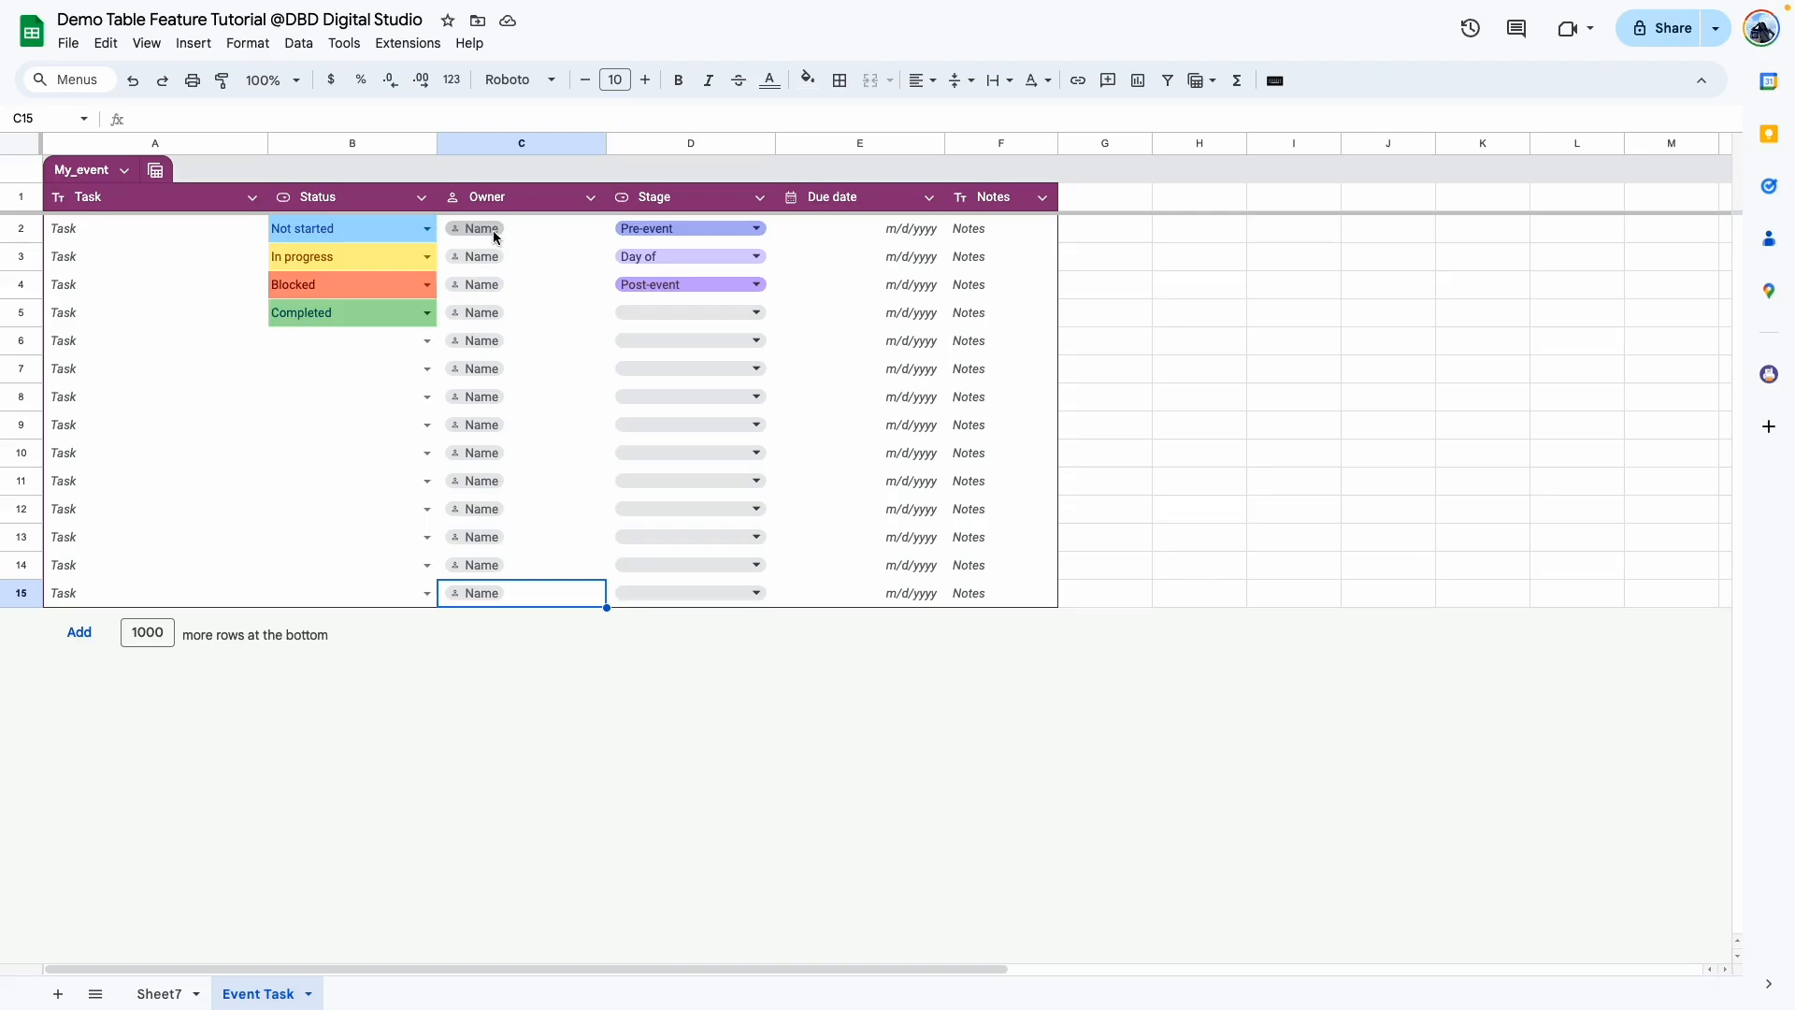
# Assign a suggested contact's e-mail as the Owner in row 2 and dismiss the file-sharing suggestion
pyautogui.click(479, 230)
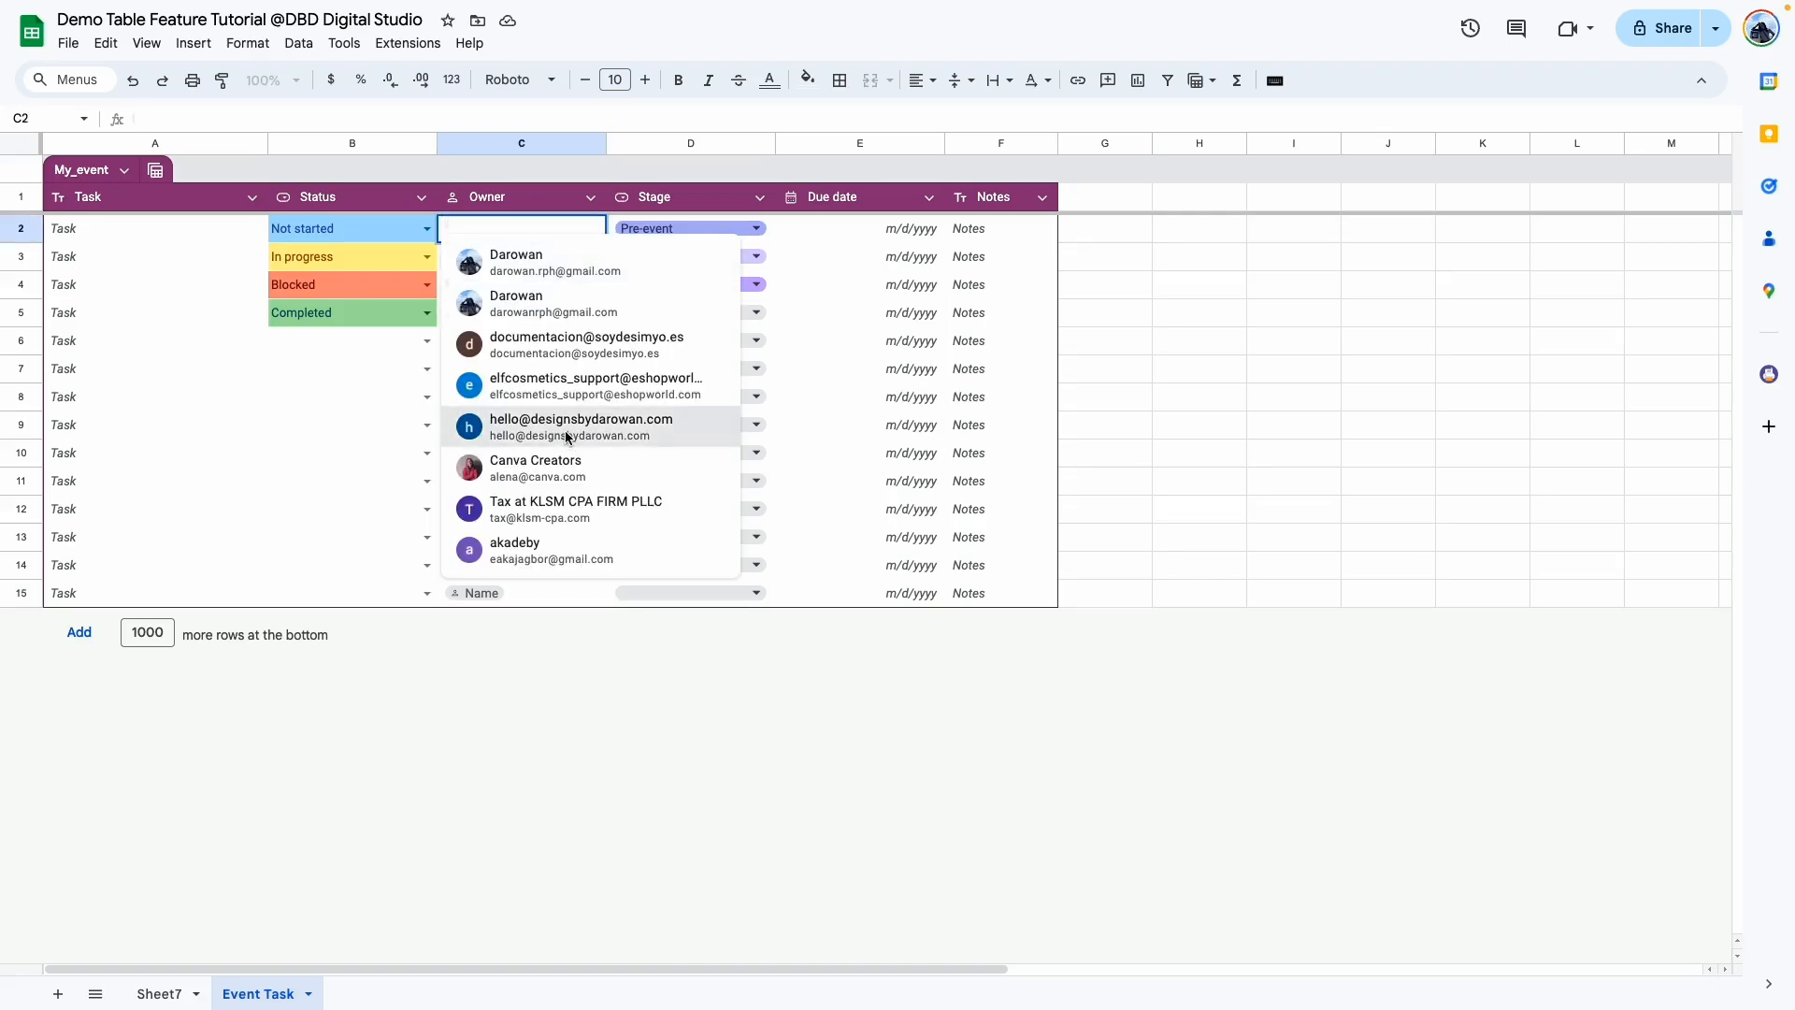
pyautogui.click(572, 428)
pyautogui.click(553, 587)
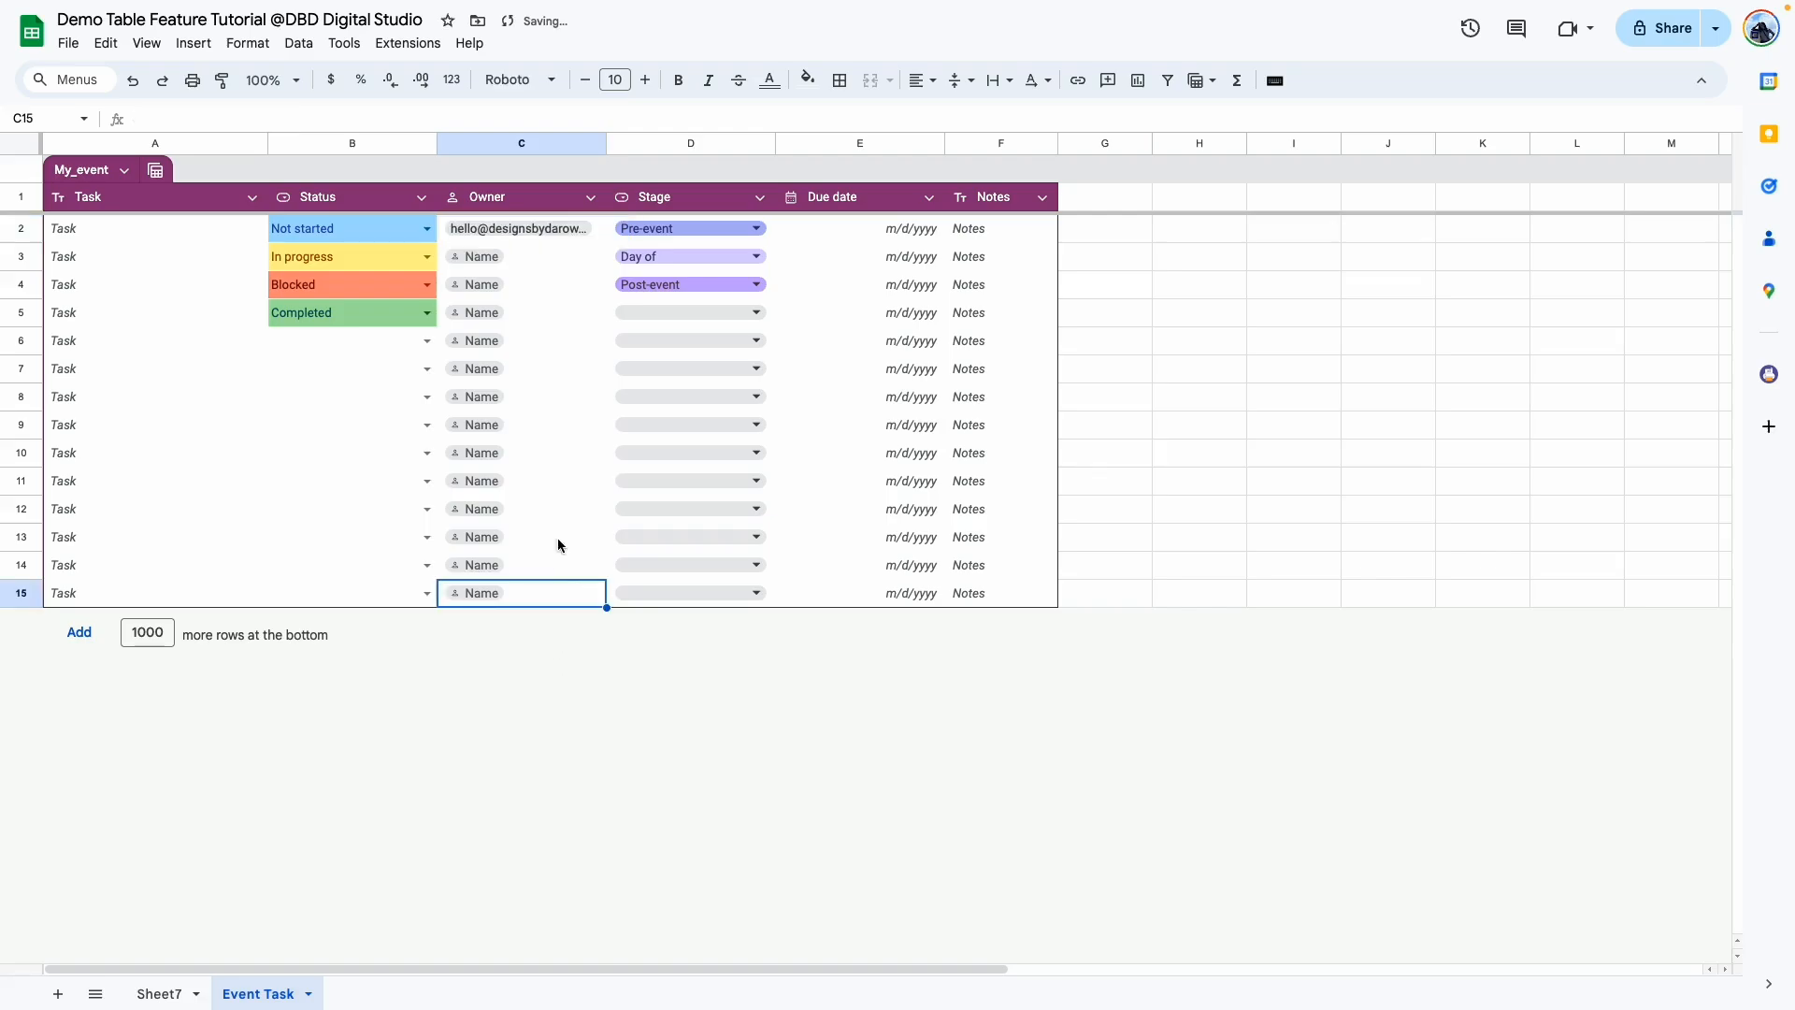
pyautogui.click(530, 228)
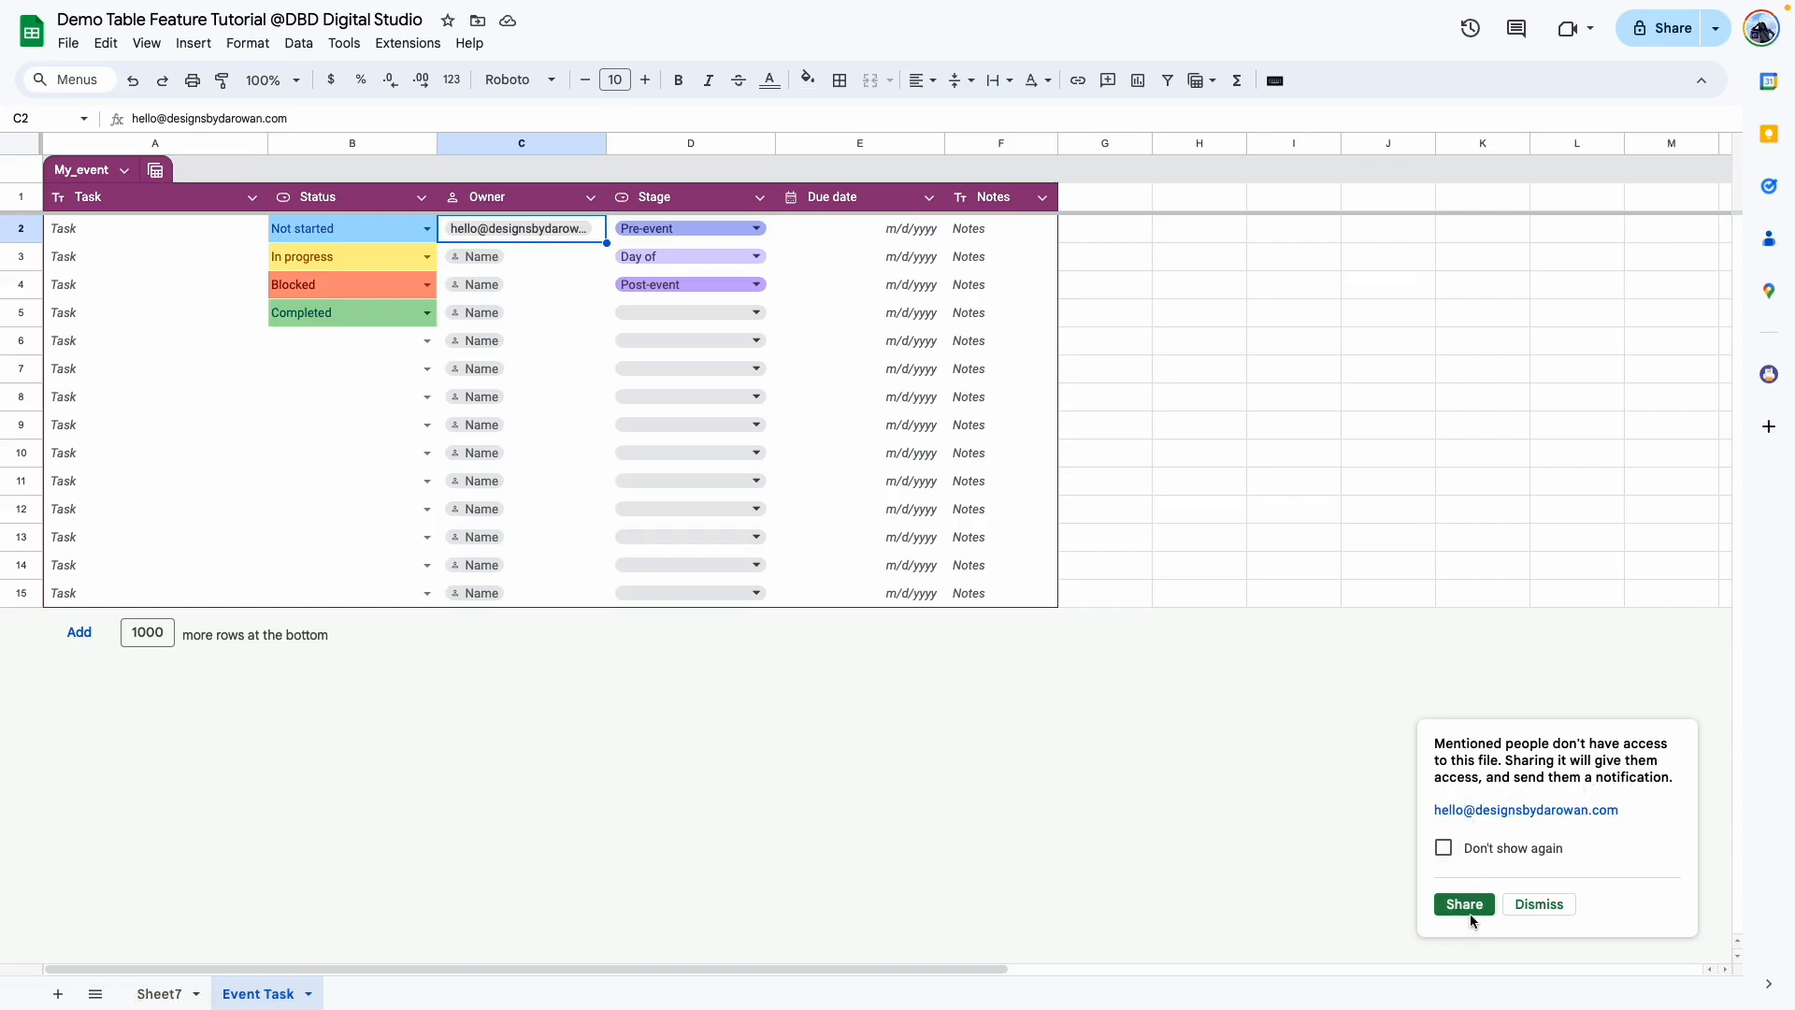
pyautogui.click(1293, 593)
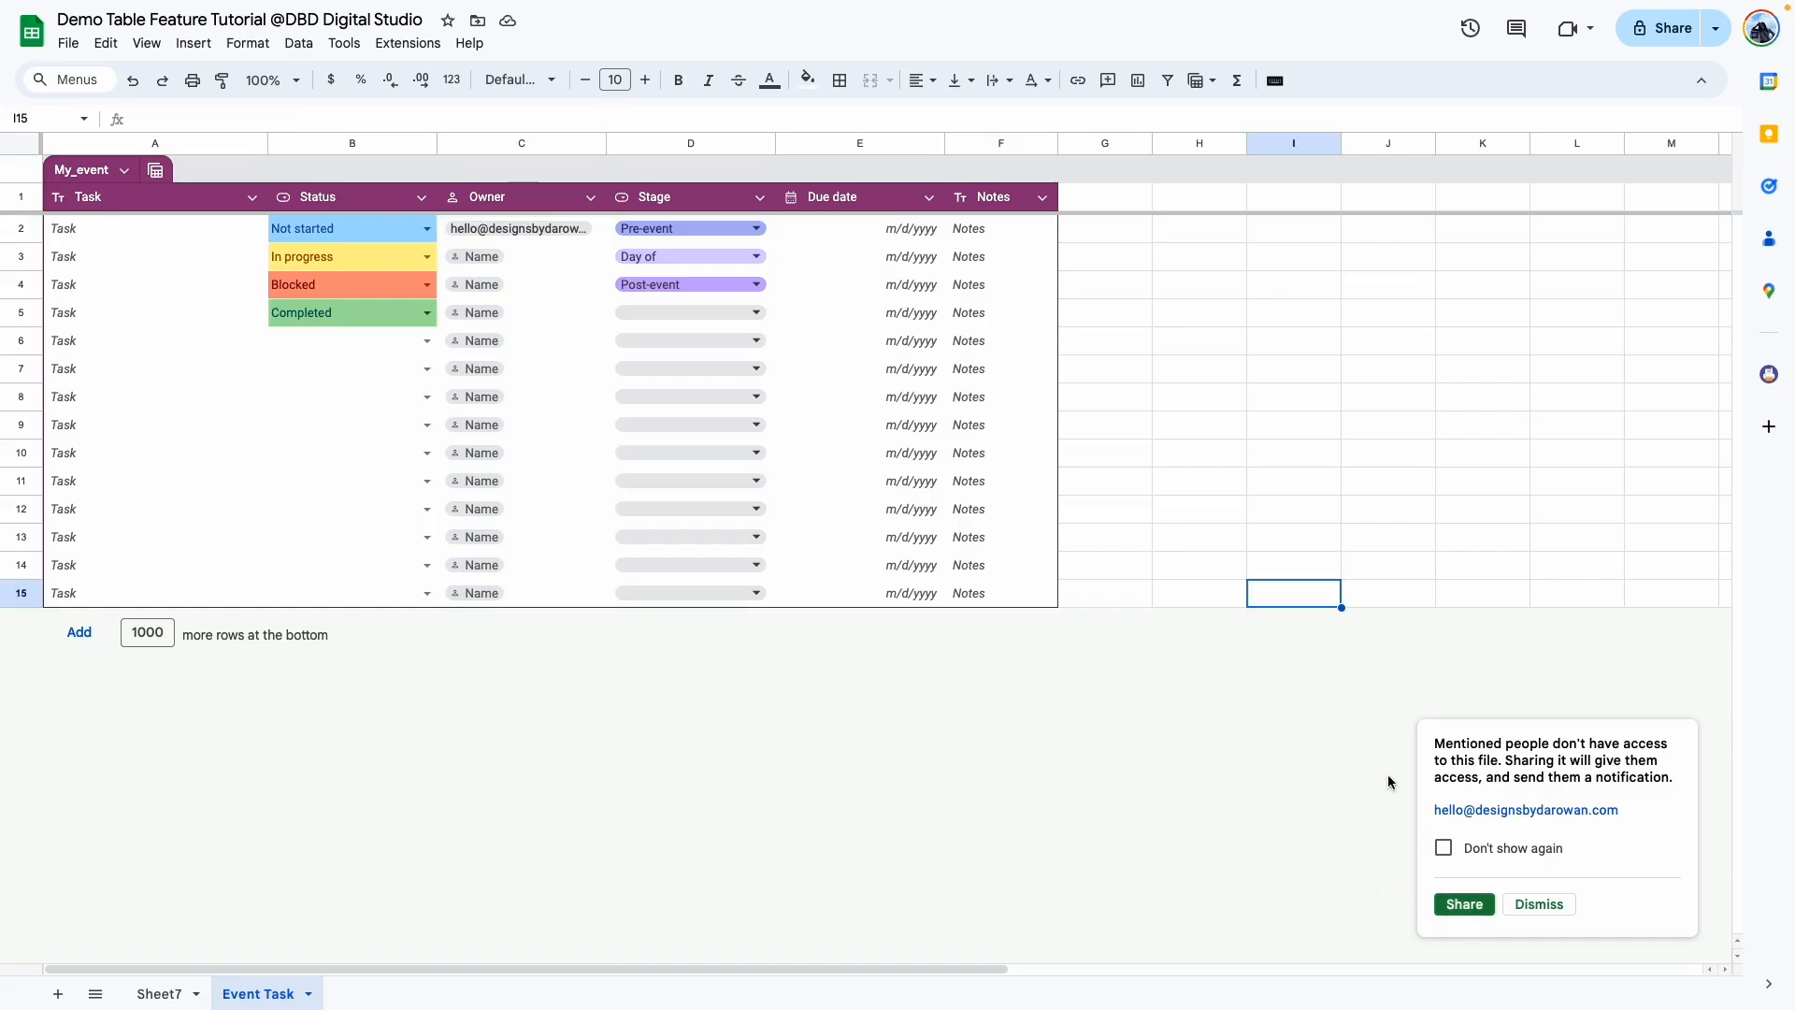
pyautogui.click(1507, 906)
# Look at the Stage column's options and the date formats offered for the Due date column's type
pyautogui.click(759, 197)
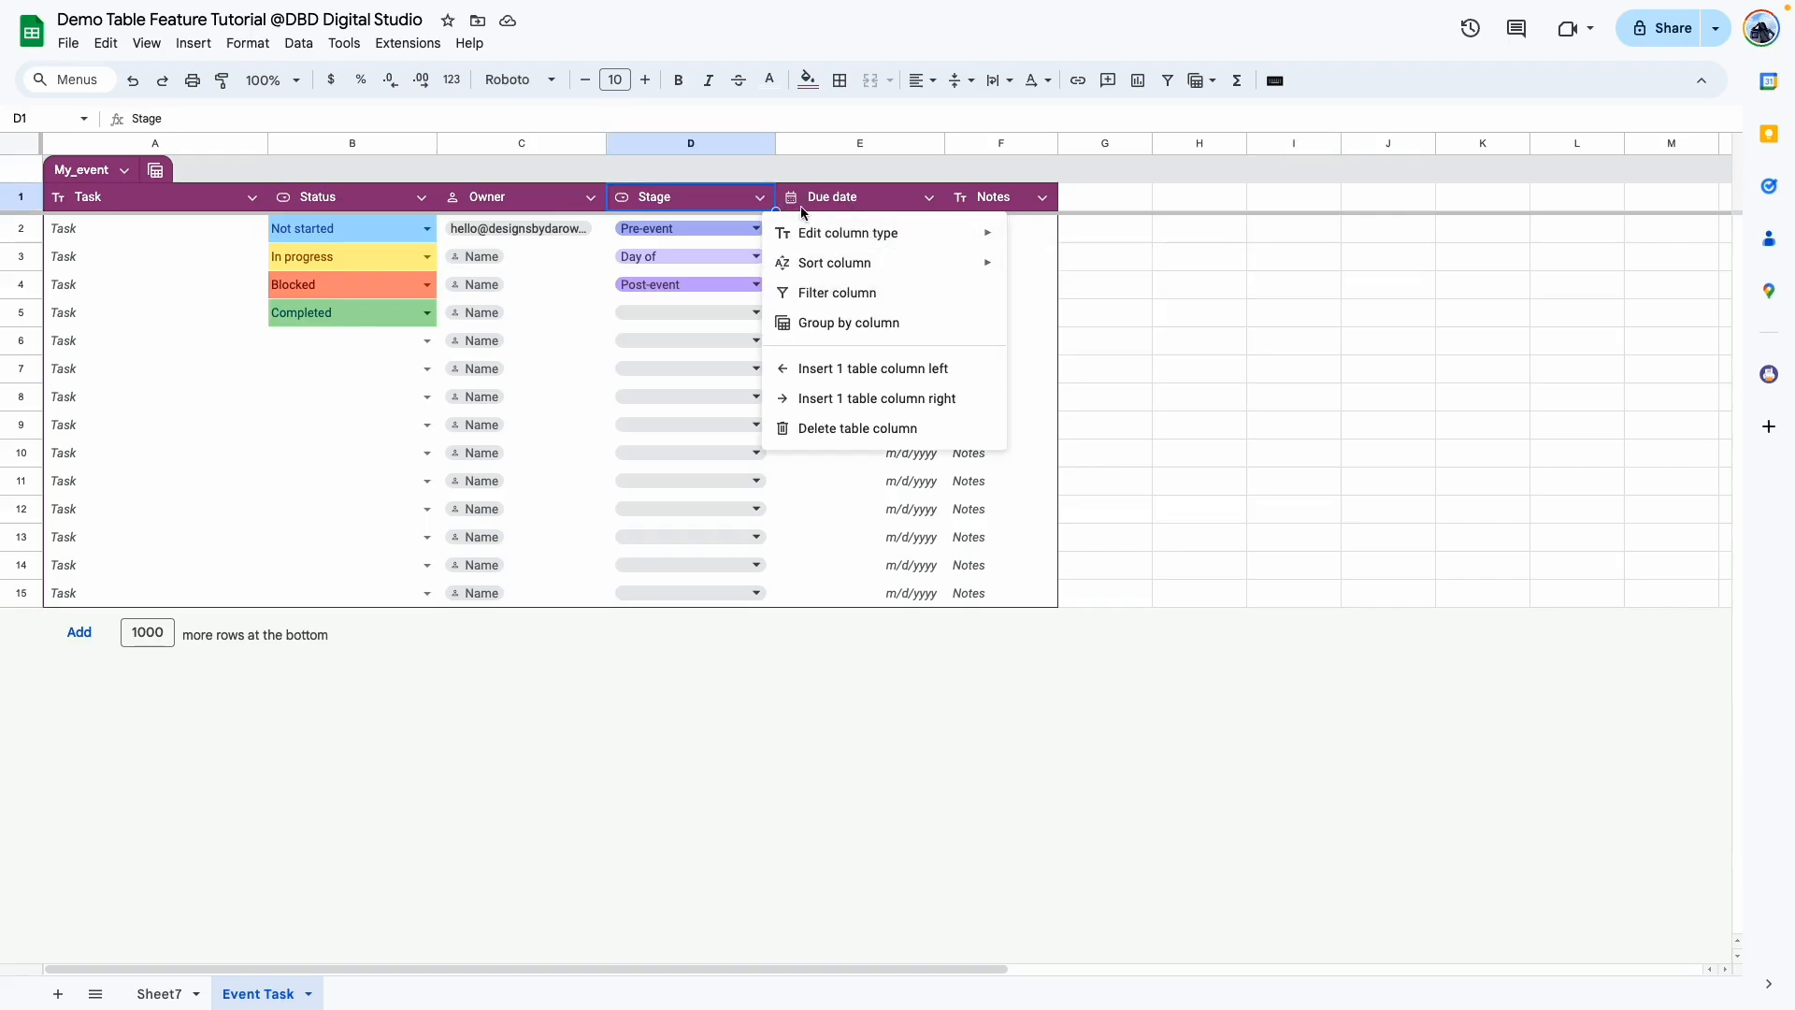
pyautogui.click(855, 199)
pyautogui.click(928, 197)
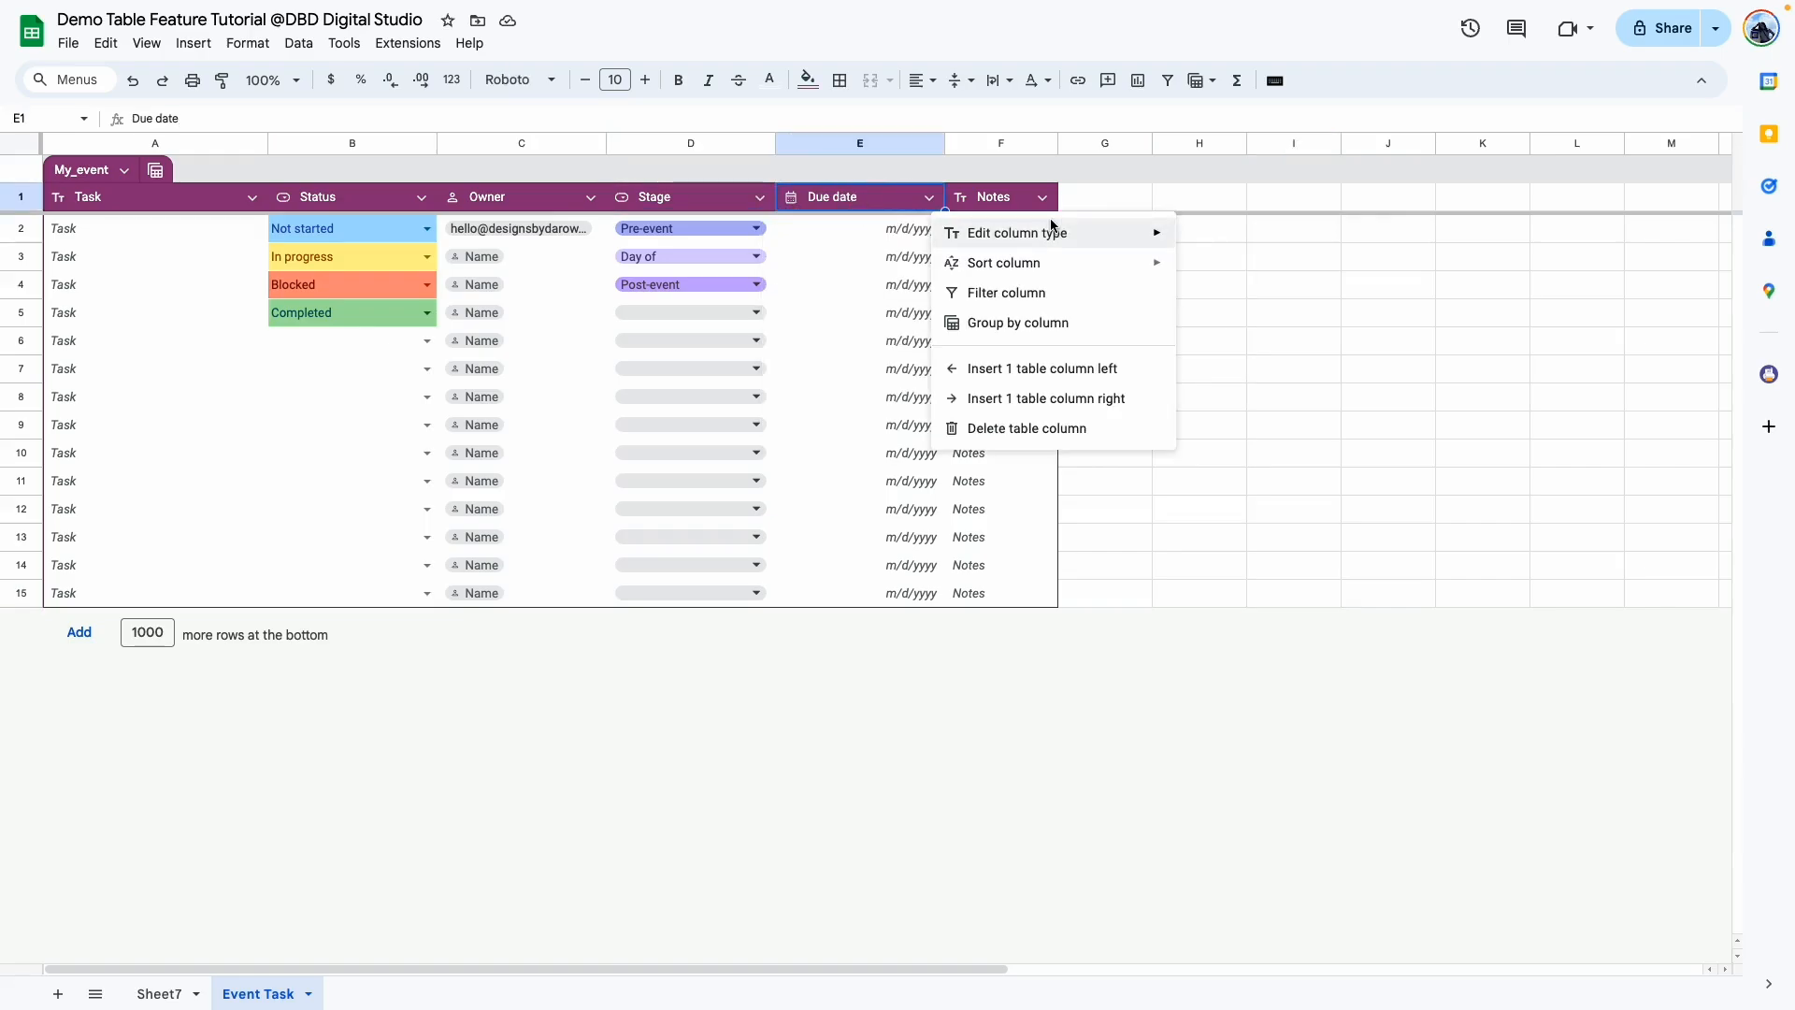
pyautogui.moveTo(1050, 233)
pyautogui.moveTo(1269, 309)
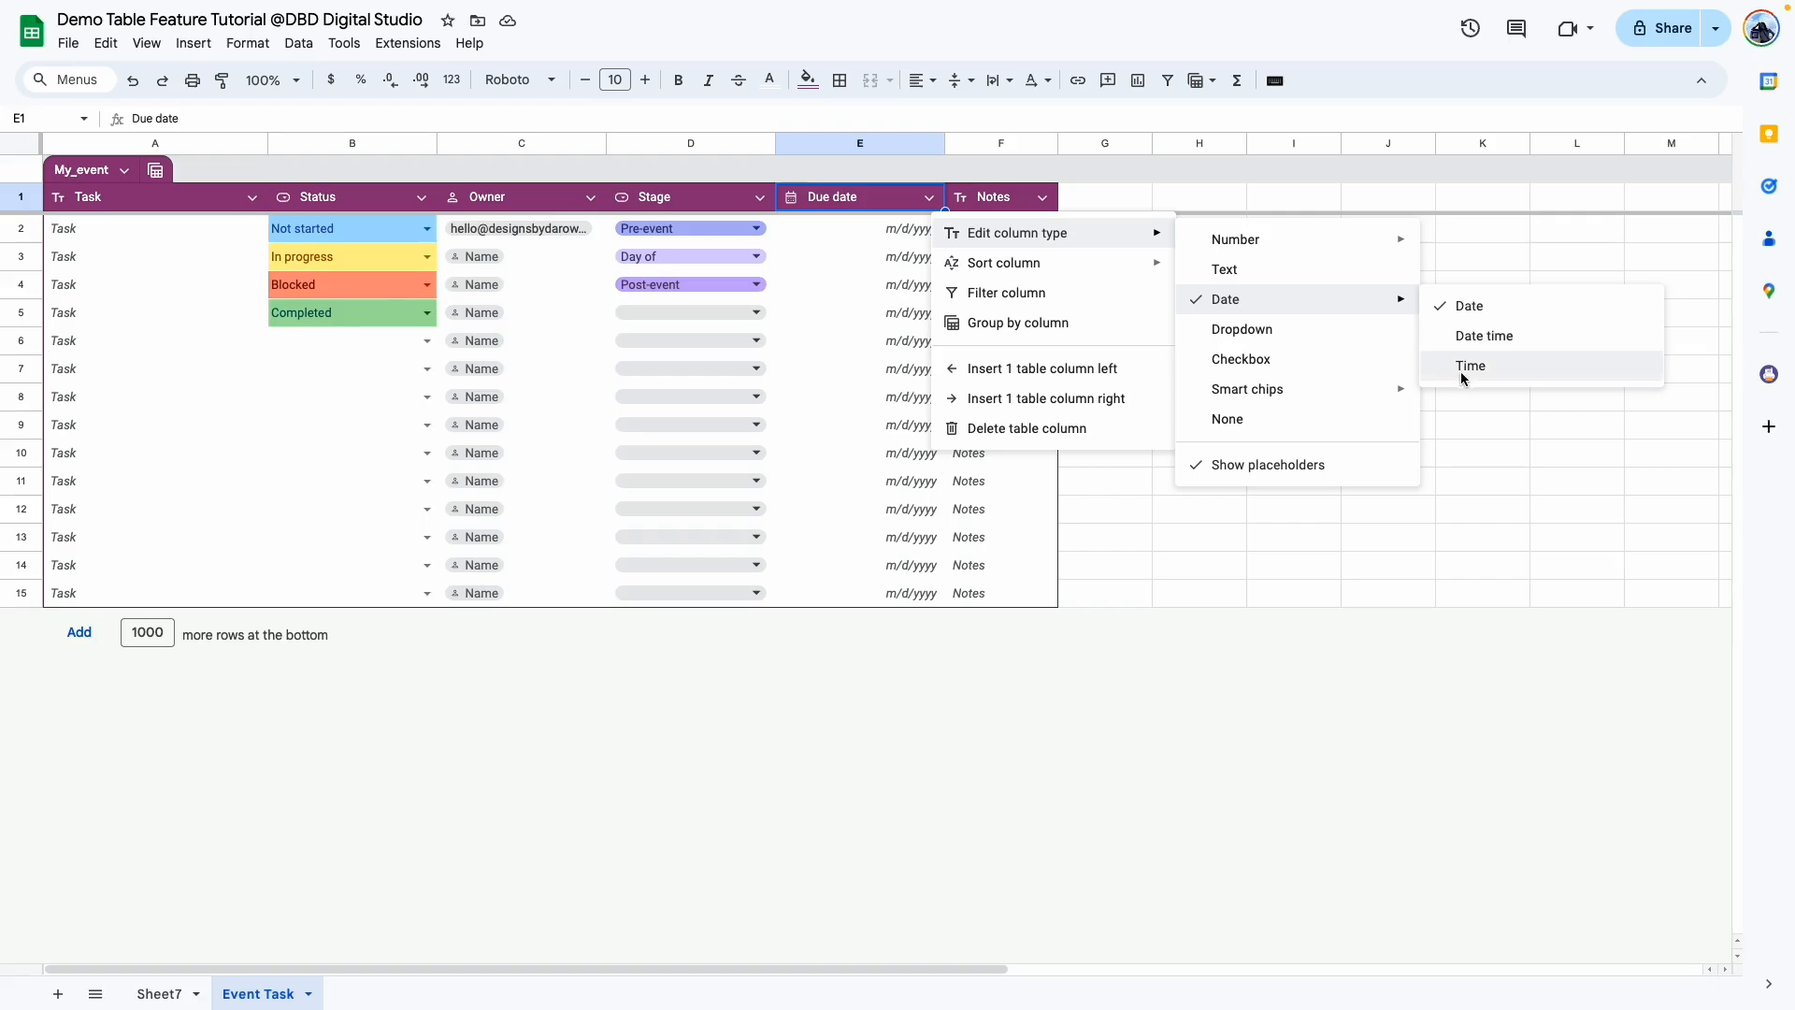
pyautogui.click(933, 759)
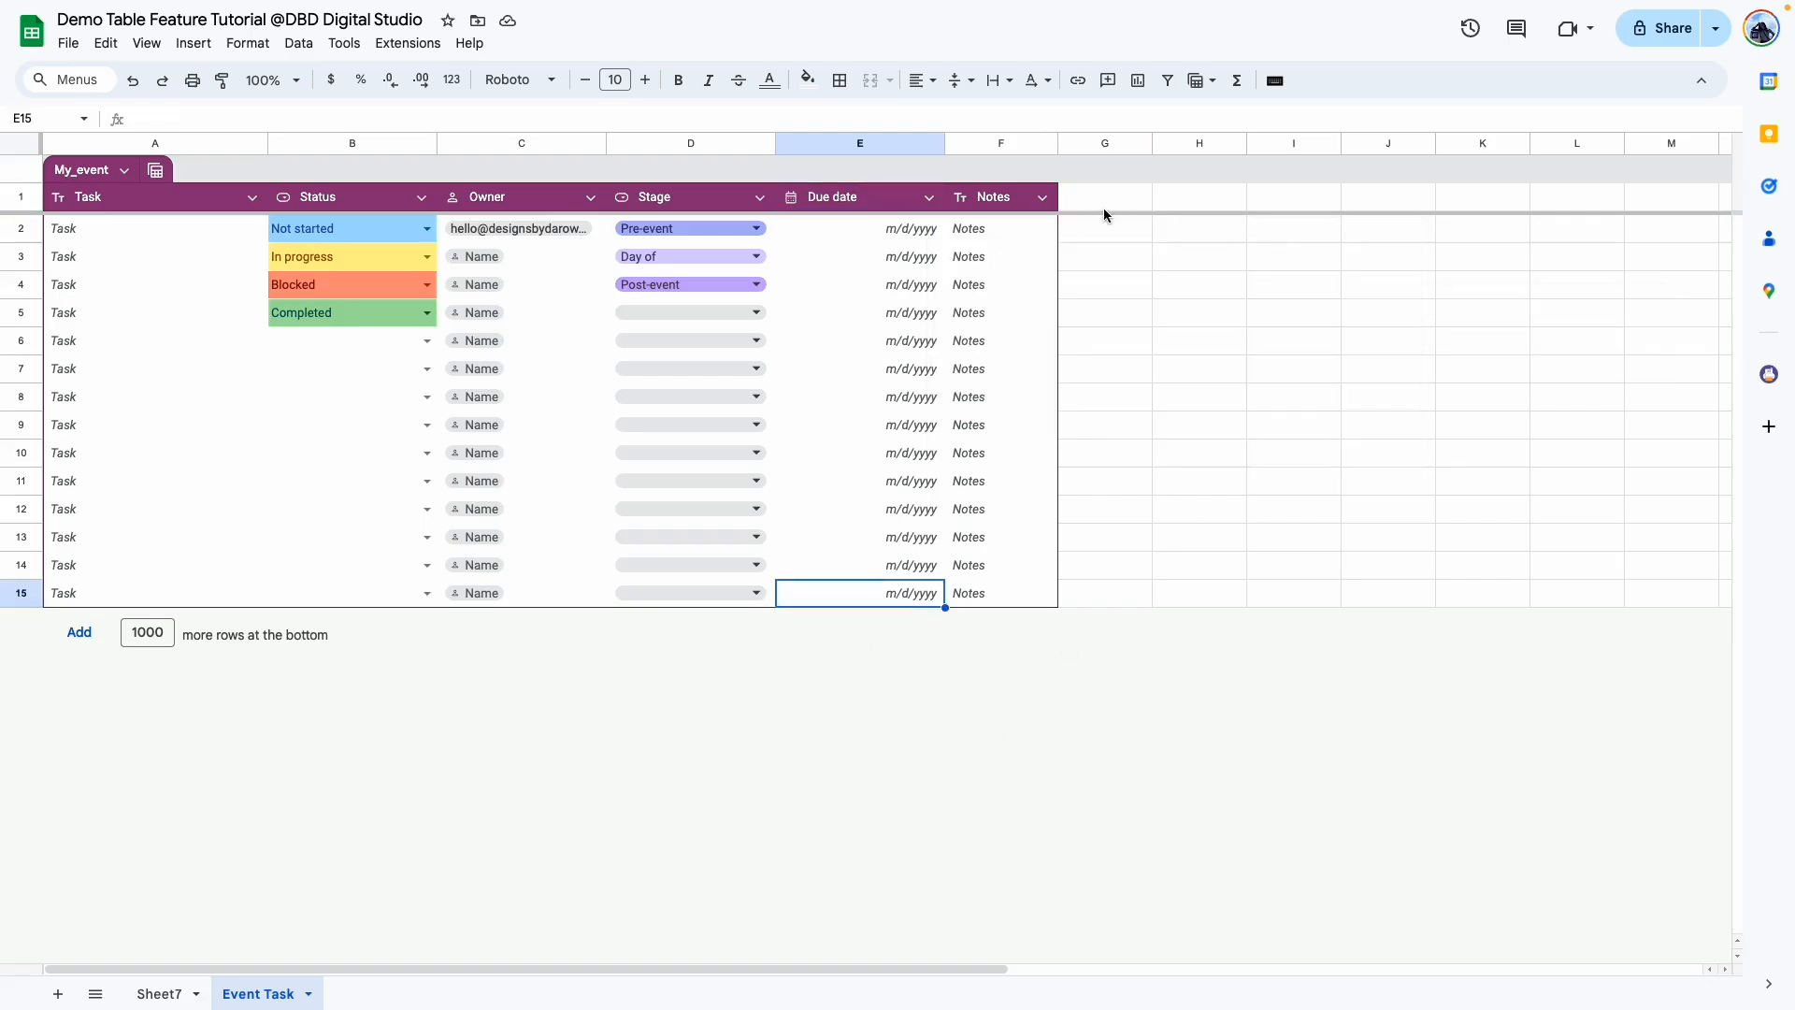
# Widen the Notes column and set its column type to Currency
pyautogui.click(1042, 196)
pyautogui.moveTo(1242, 243)
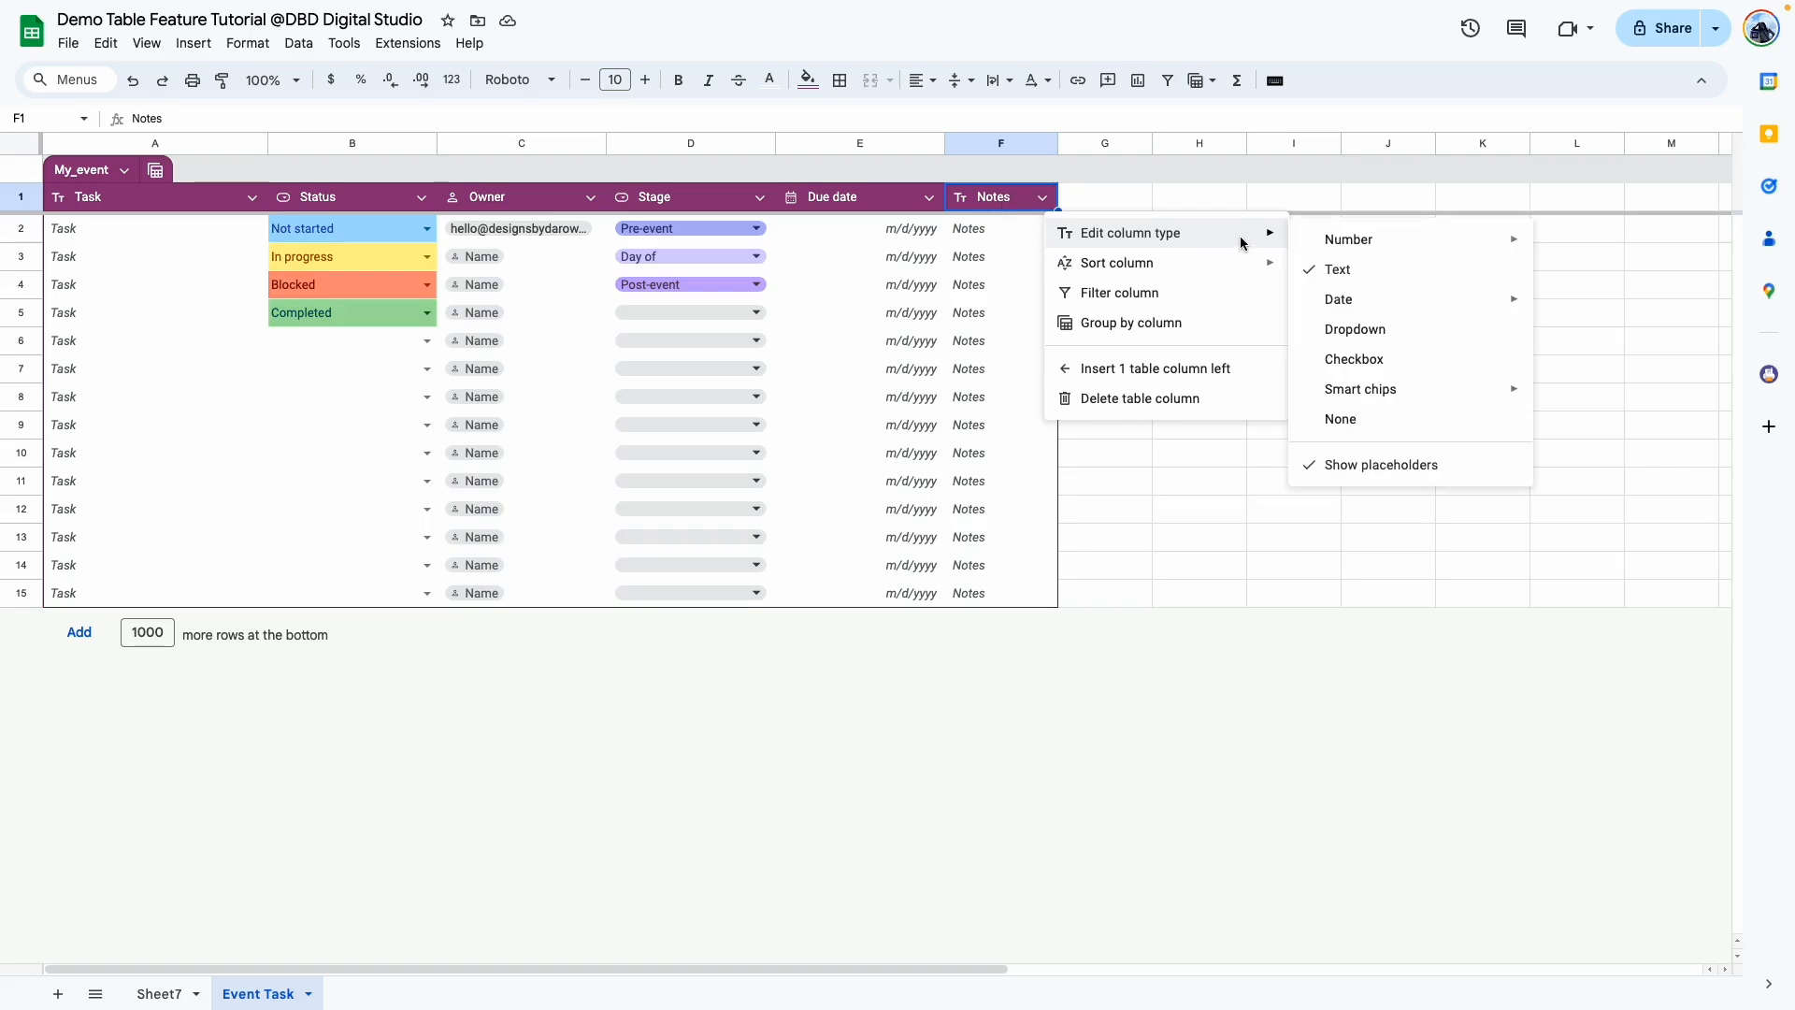
pyautogui.click(1118, 661)
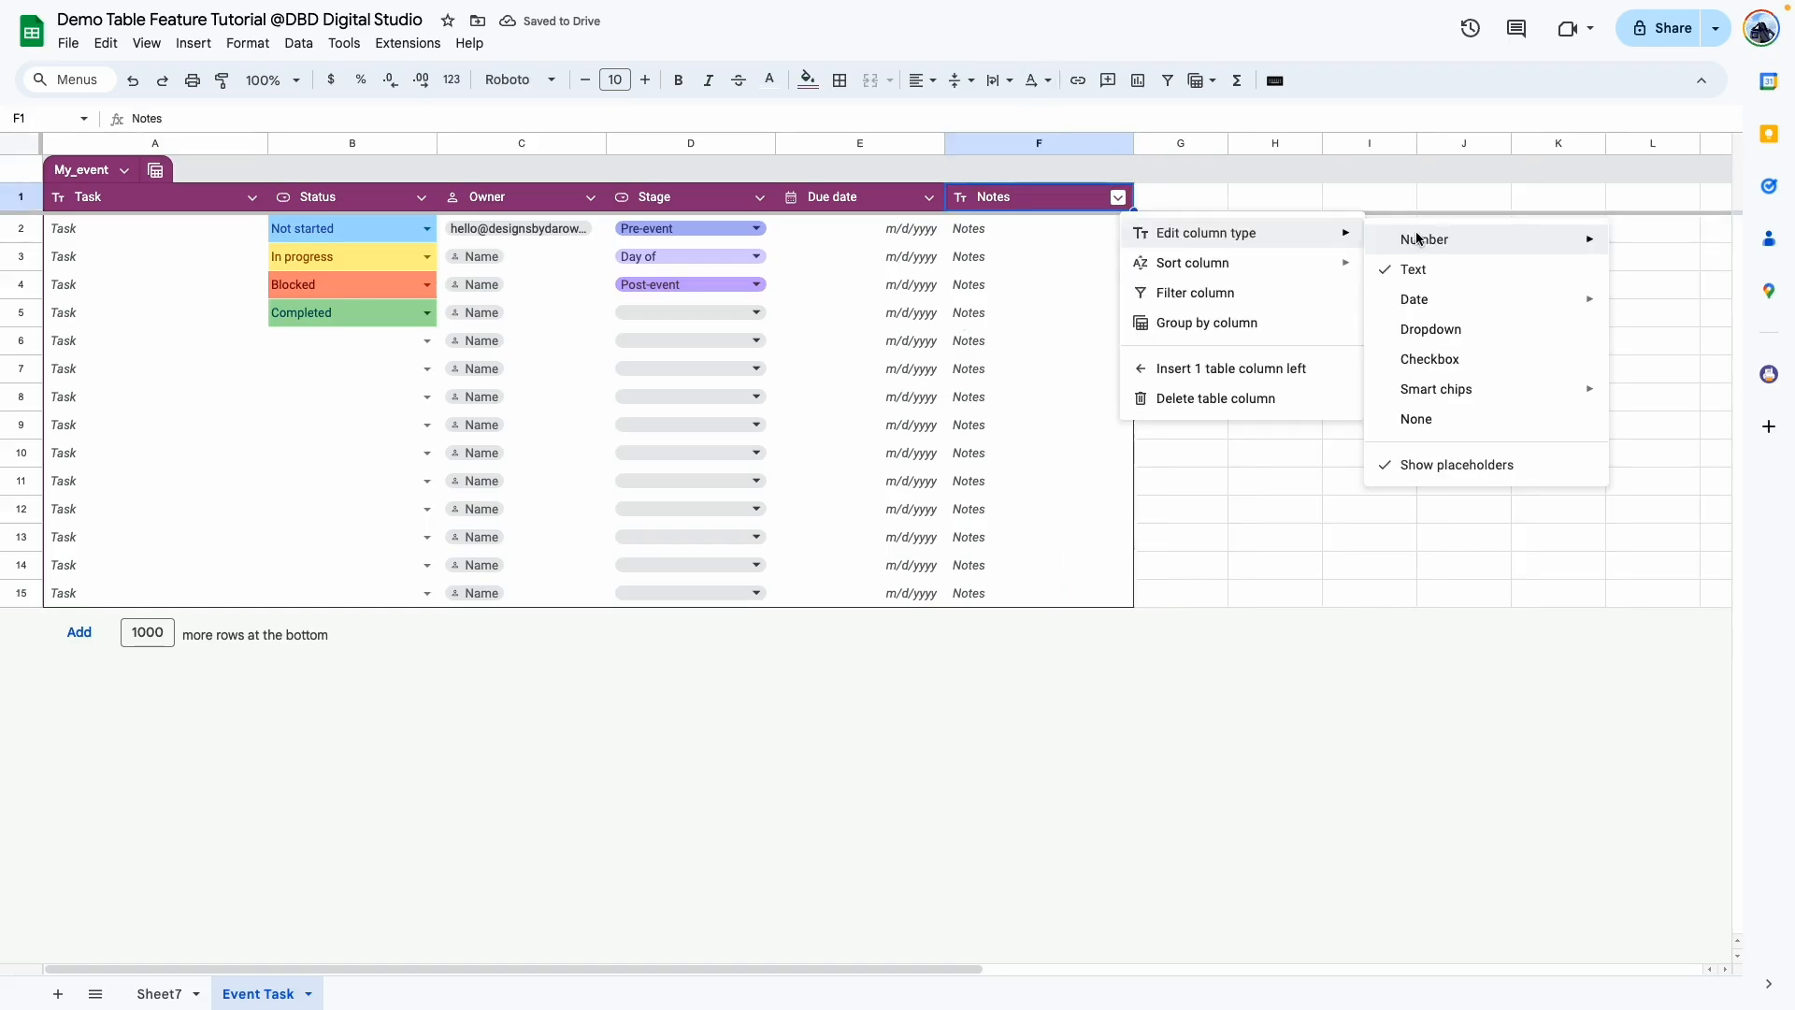
pyautogui.moveTo(1447, 240)
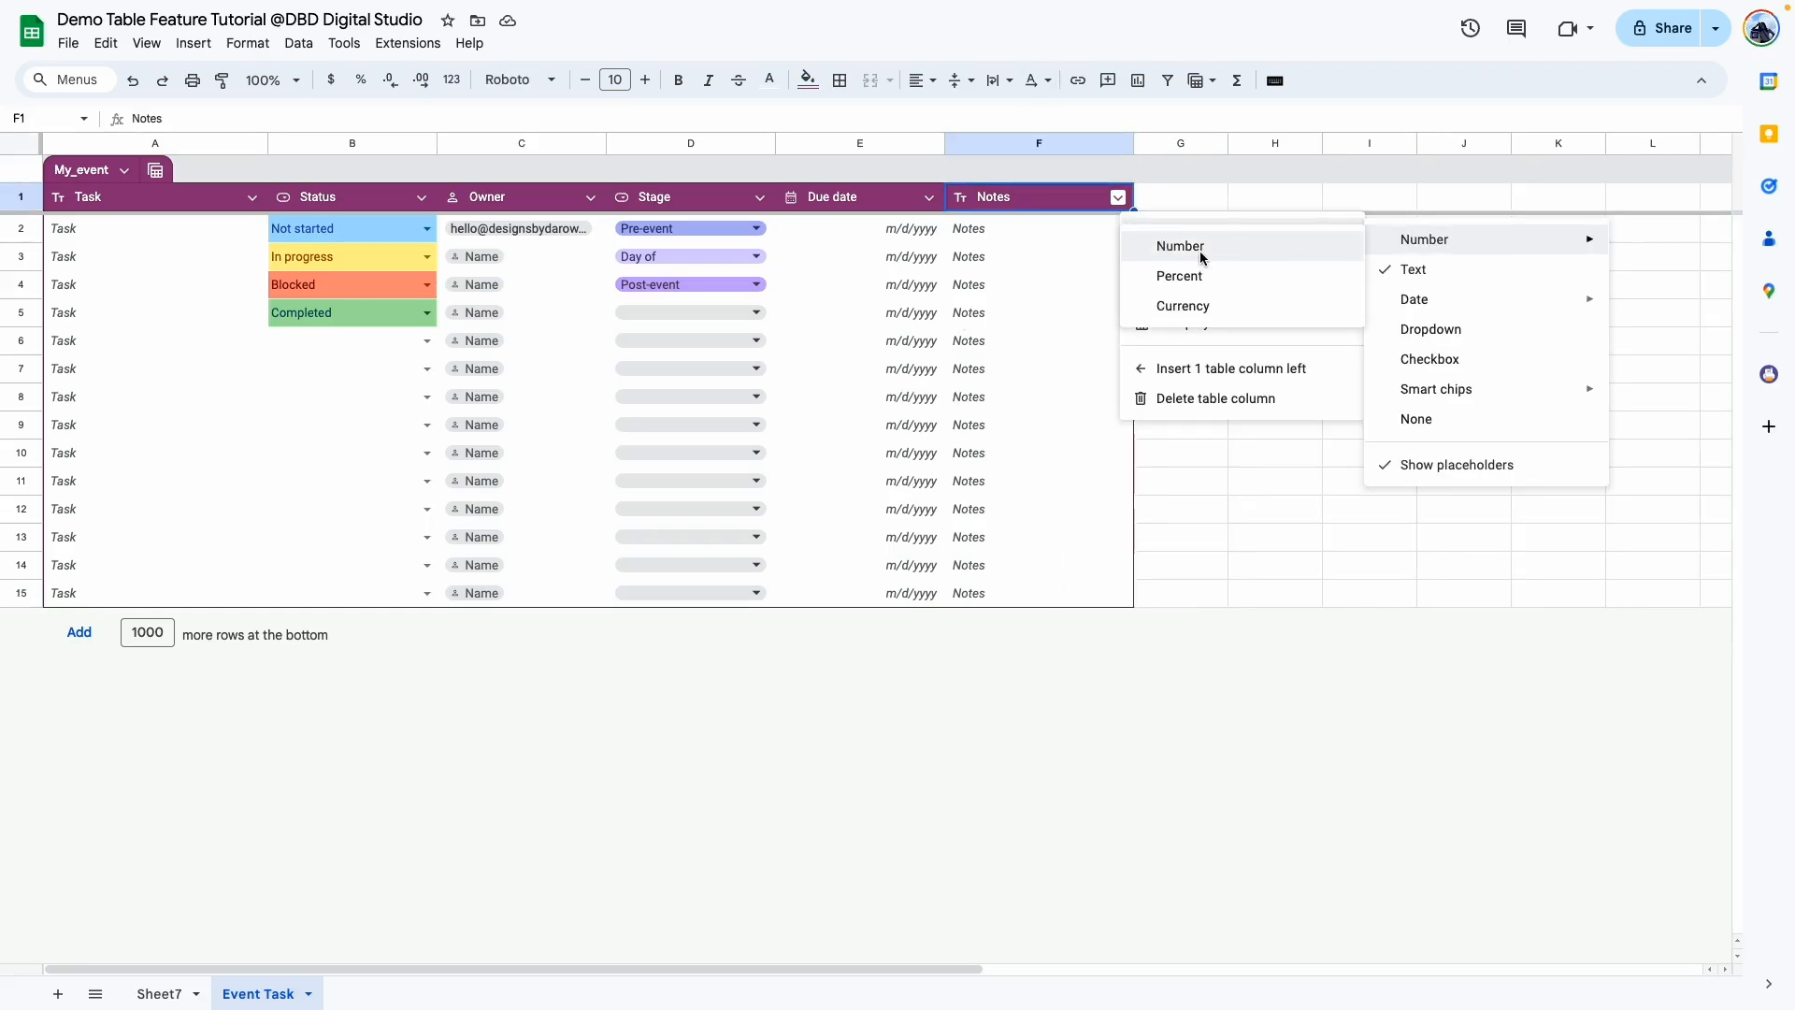
pyautogui.click(1186, 305)
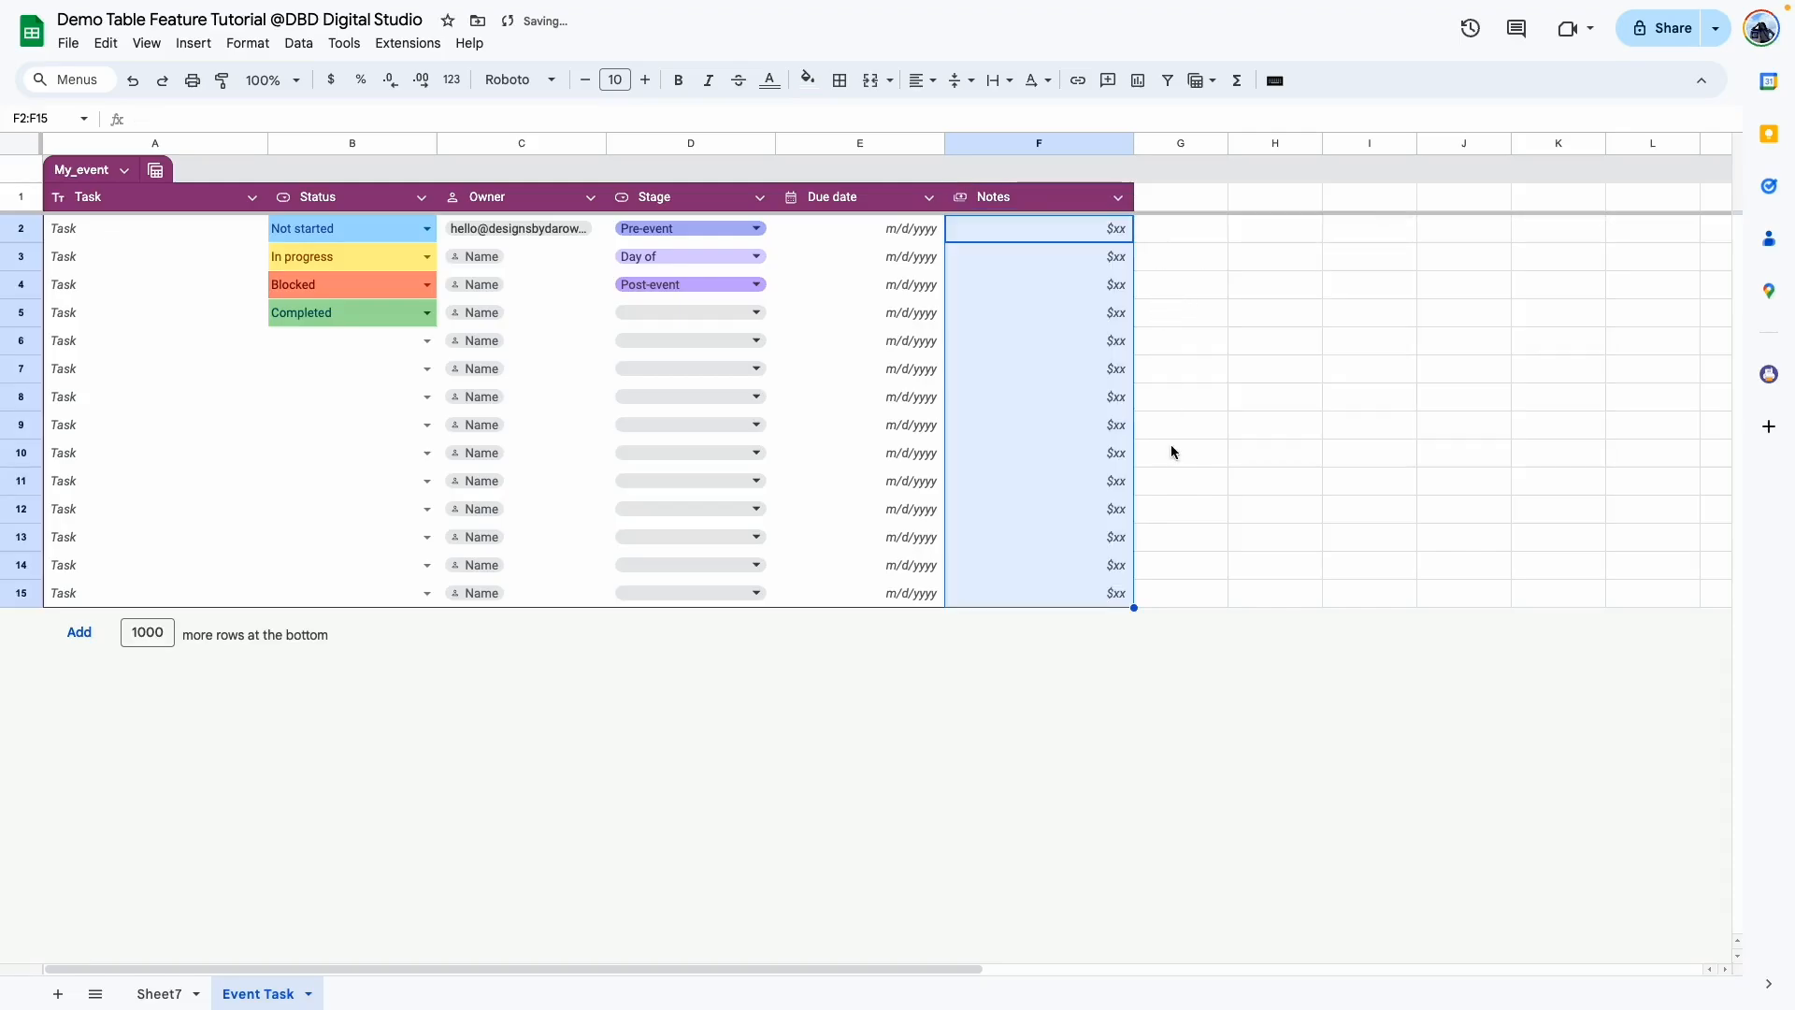
pyautogui.click(1109, 258)
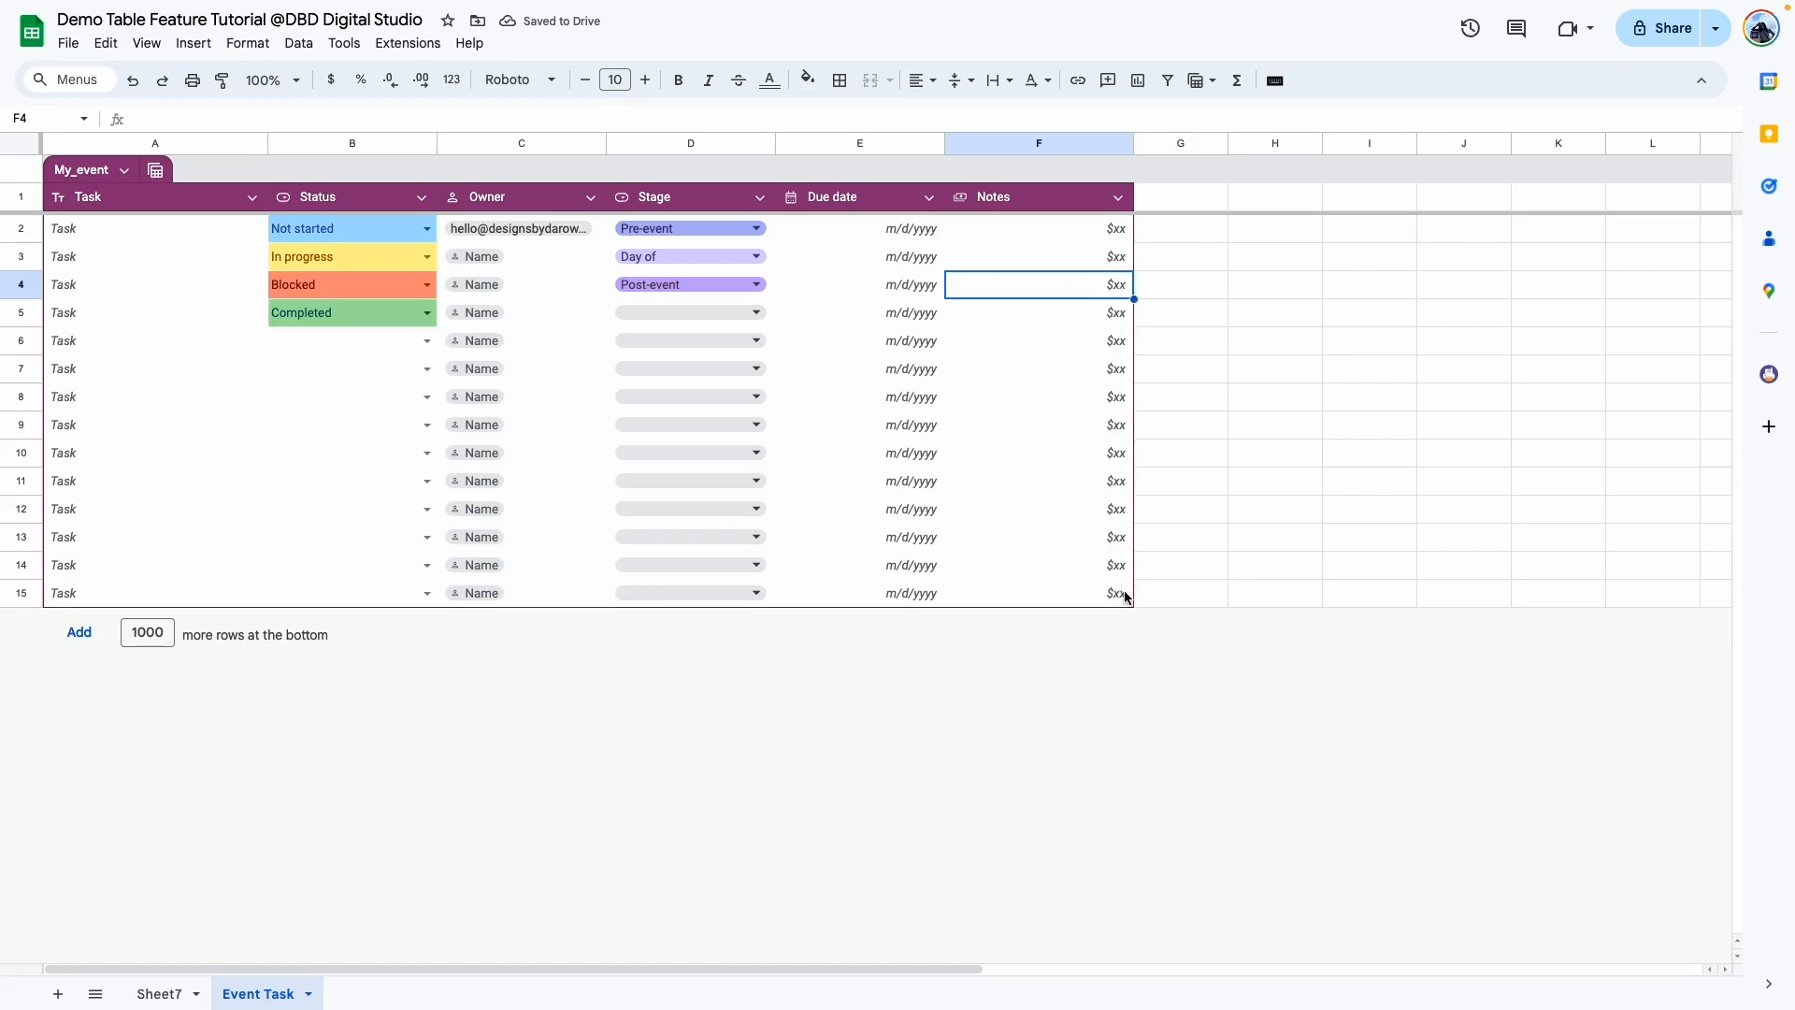
pyautogui.moveTo(1122, 592); pyautogui.dragTo(1085, 230)
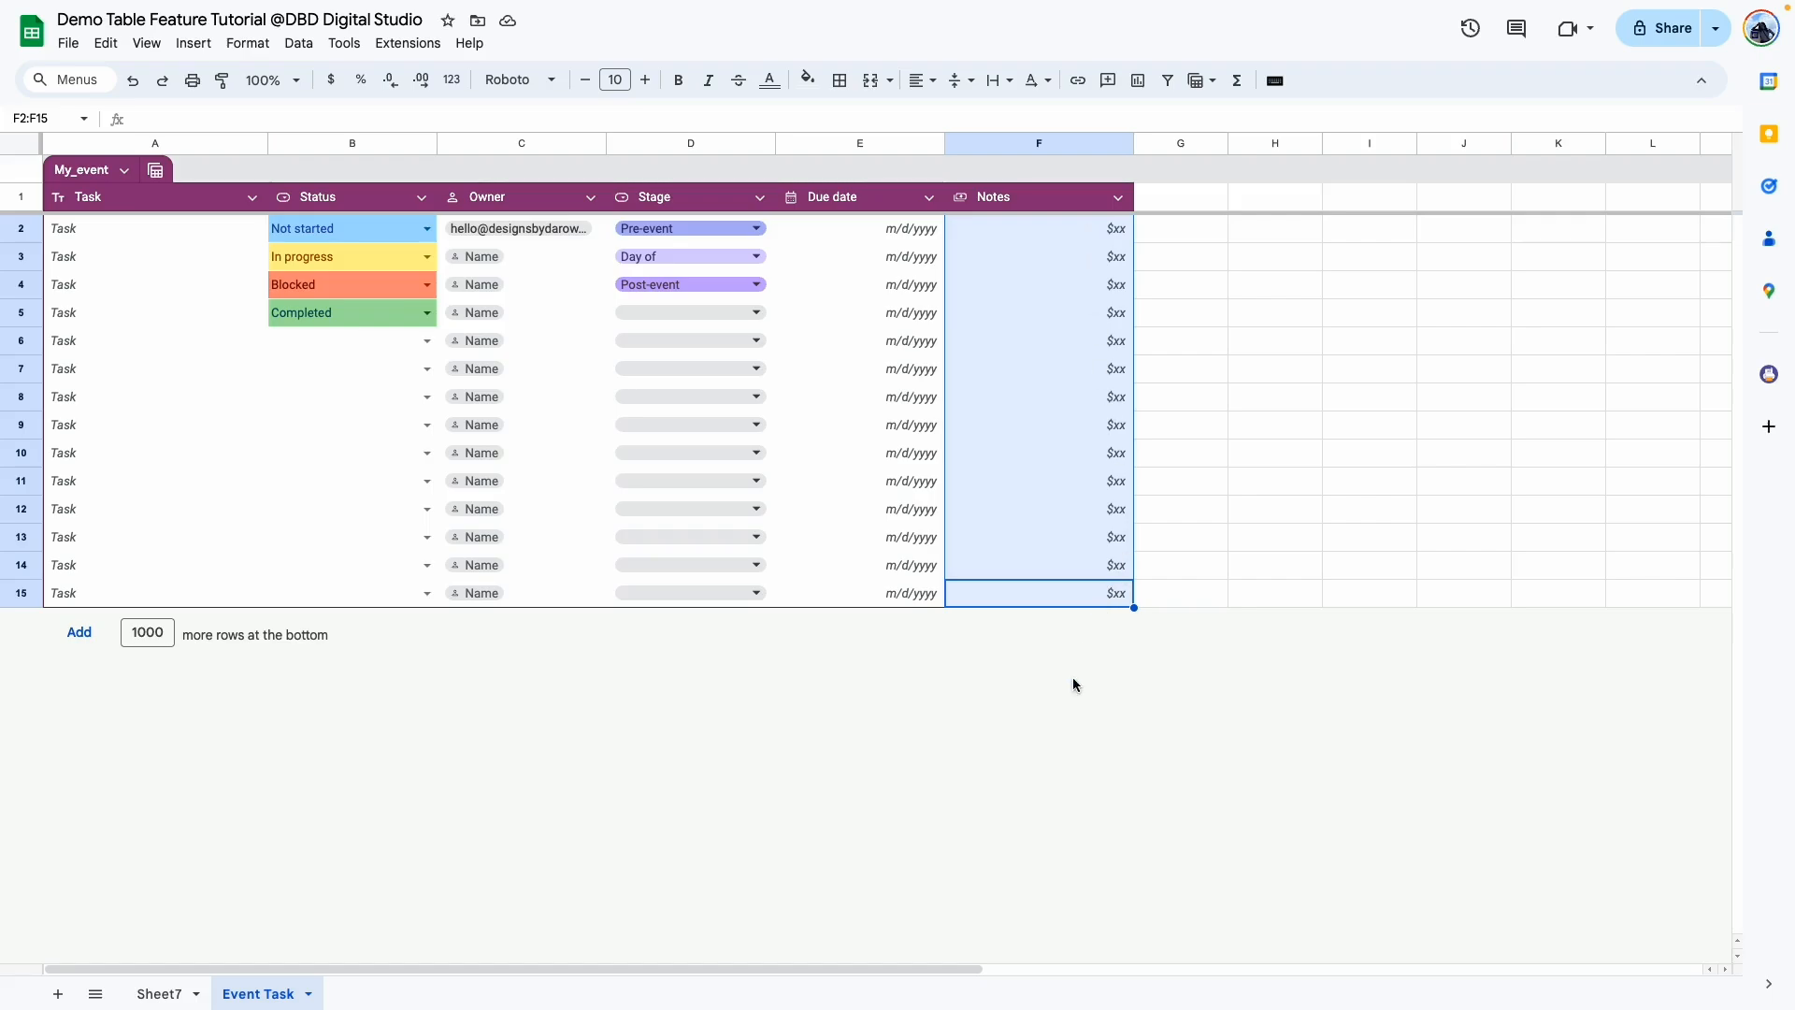
pyautogui.click(1007, 791)
pyautogui.click(709, 665)
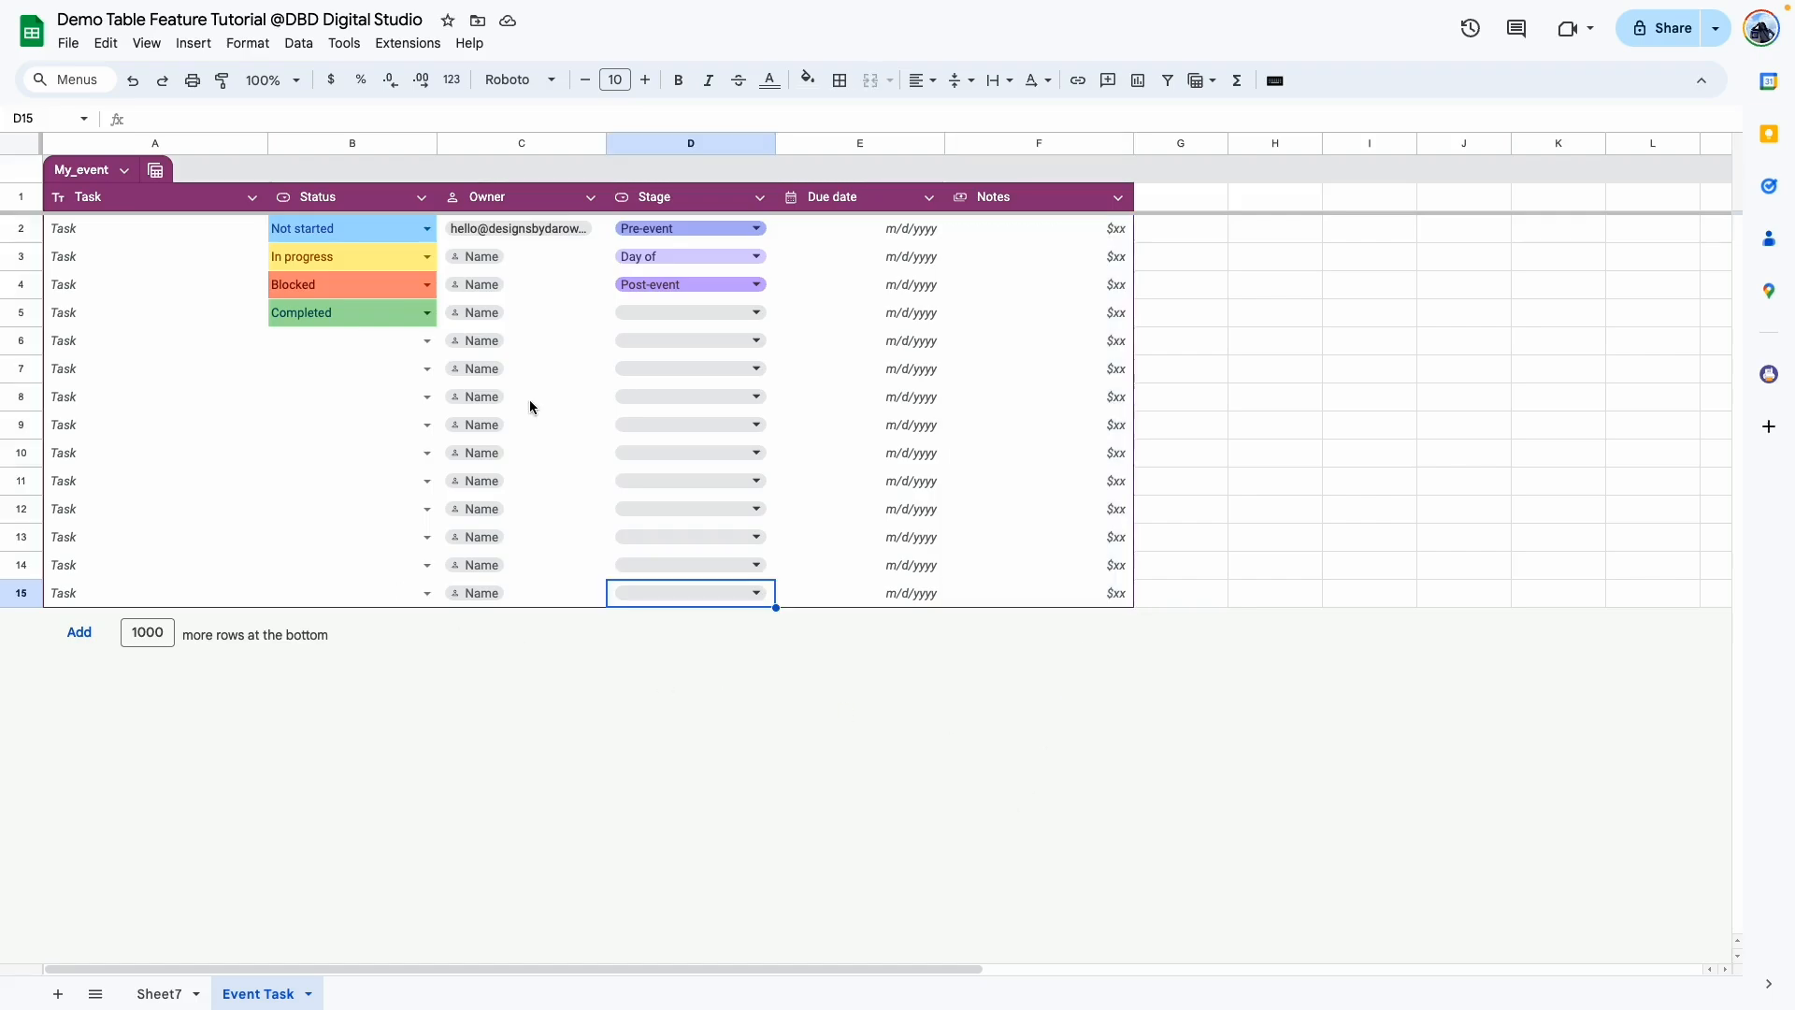
# Unfreeze the table's header row by moving the freeze boundary above row 1
pyautogui.press('Left')
pyautogui.press('Left')
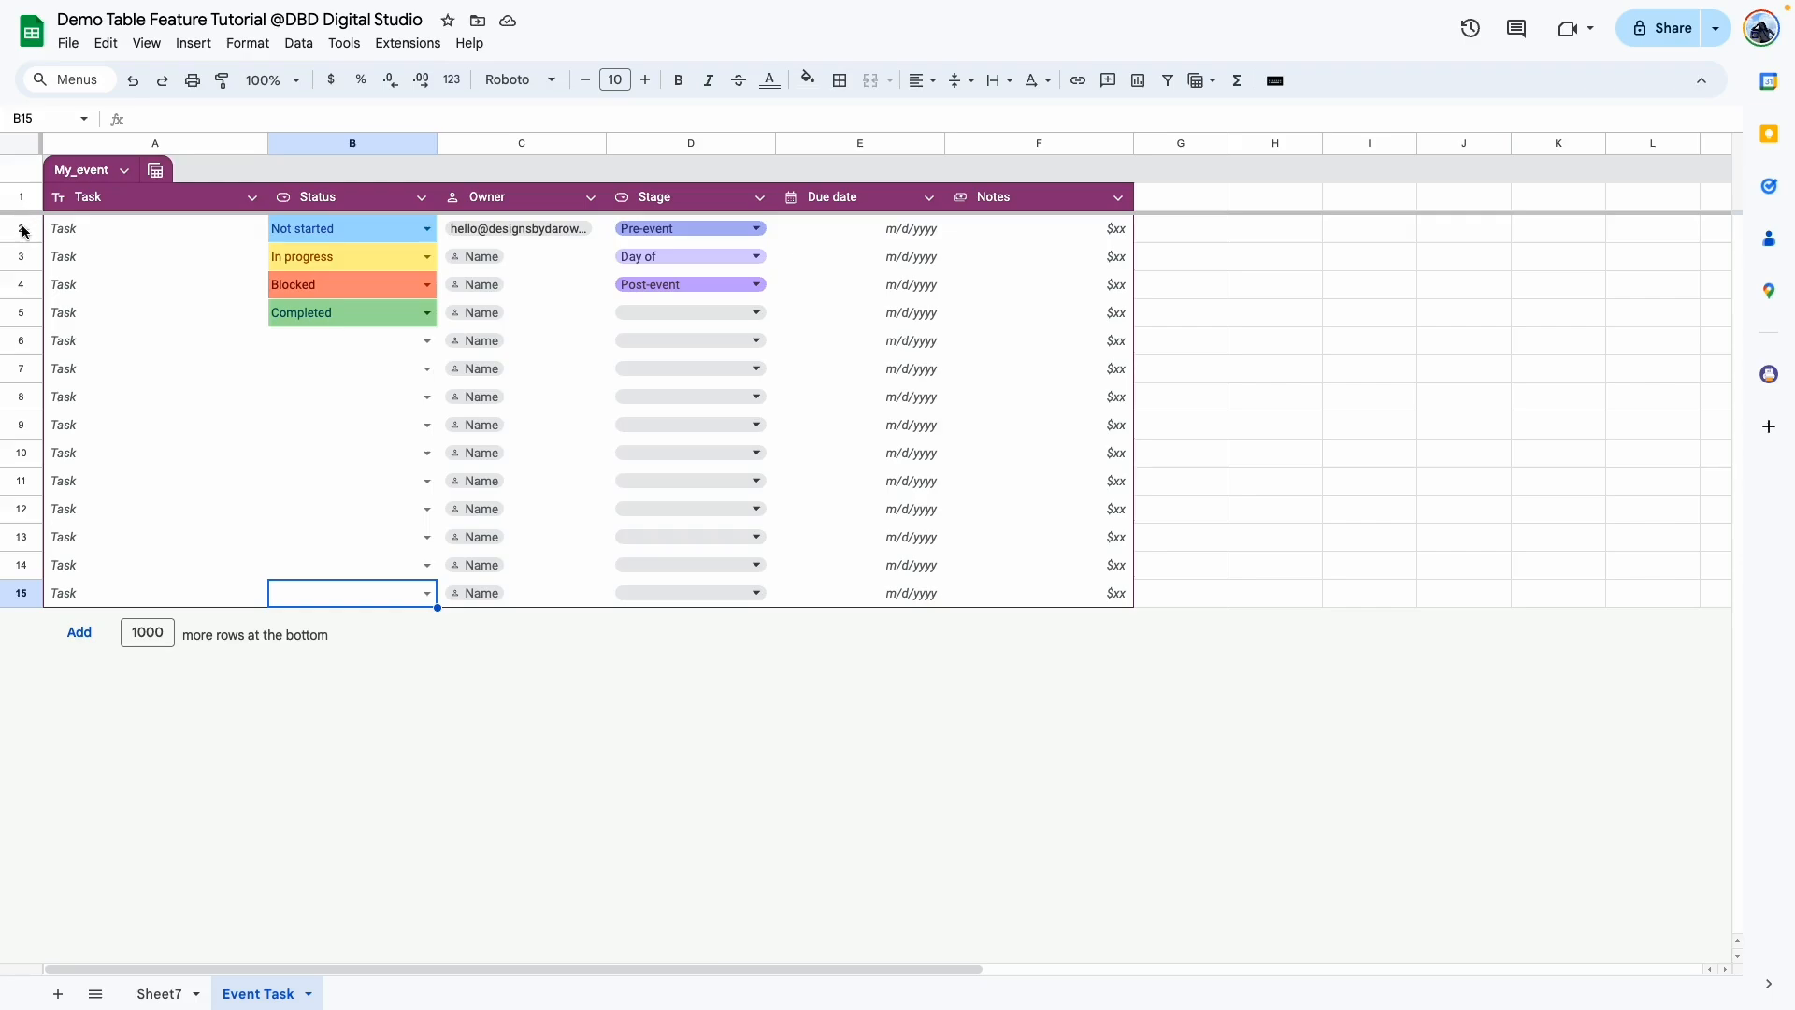
pyautogui.hotkey('ctrl', 'Home')
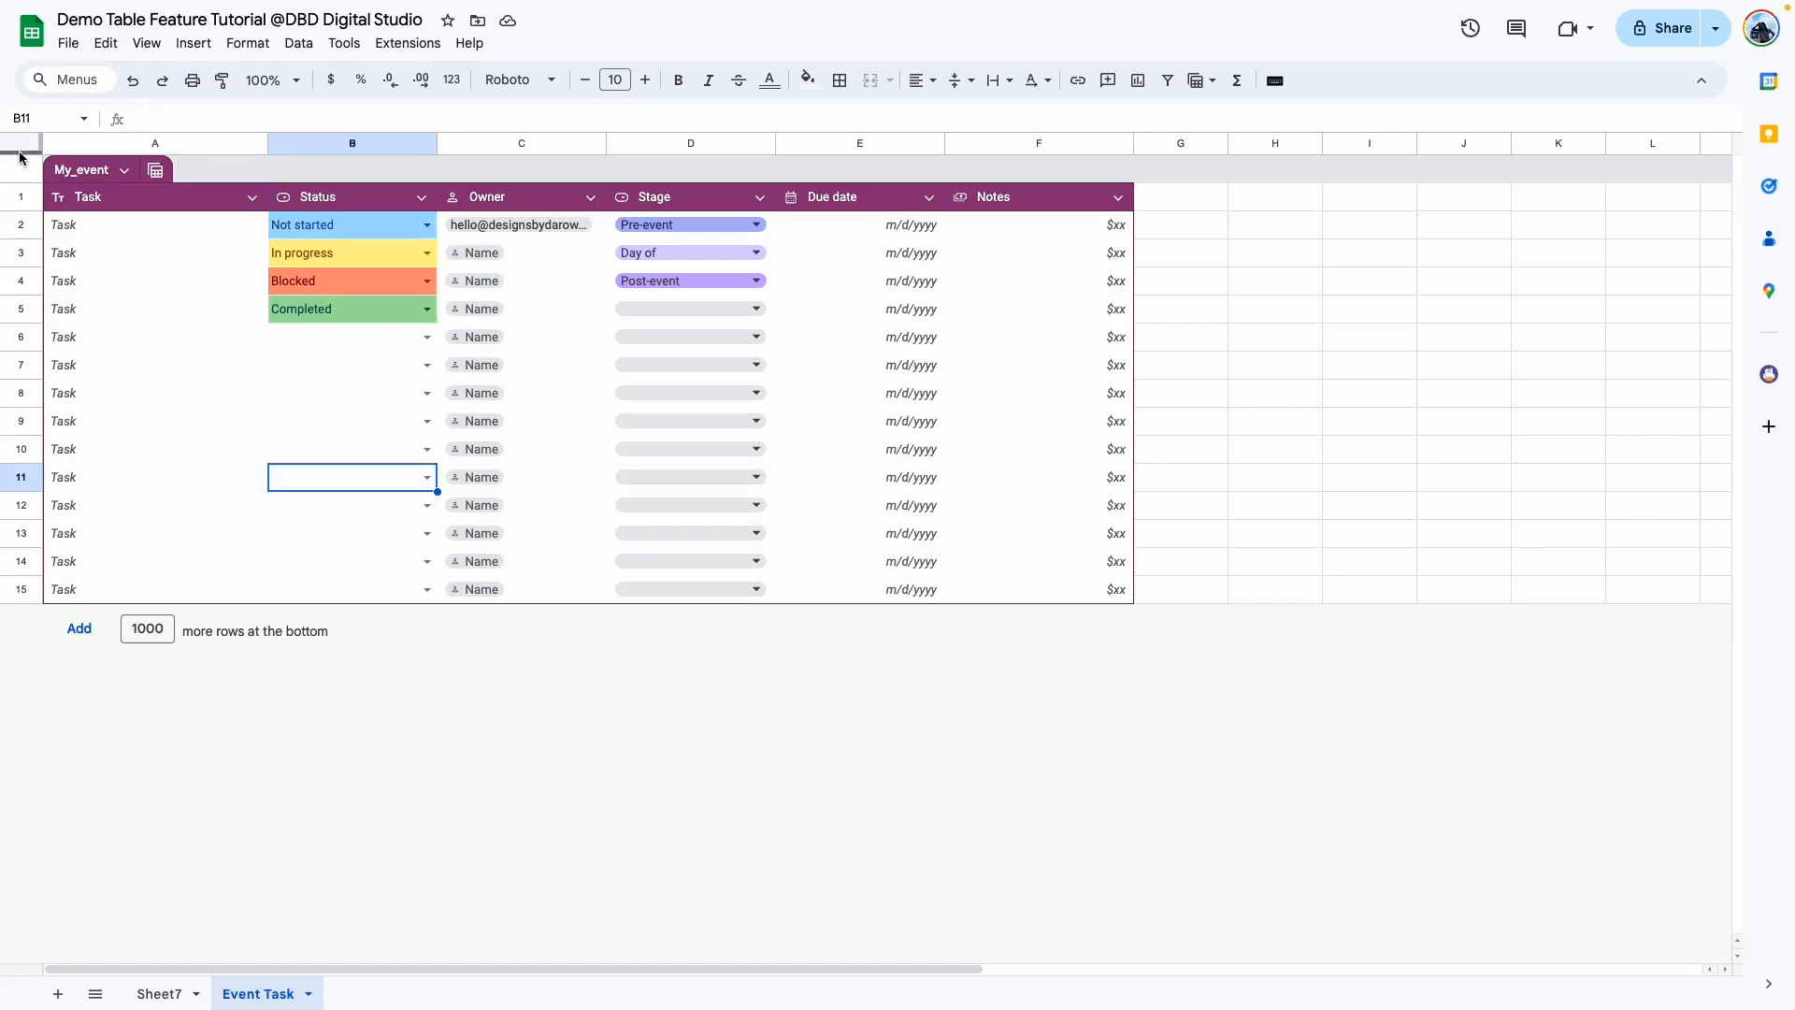
pyautogui.moveTo(21, 156); pyautogui.dragTo(25, 224)
# Insert two blank rows above the My_event table's header
pyautogui.click(20, 197)
pyautogui.rightClick(20, 197)
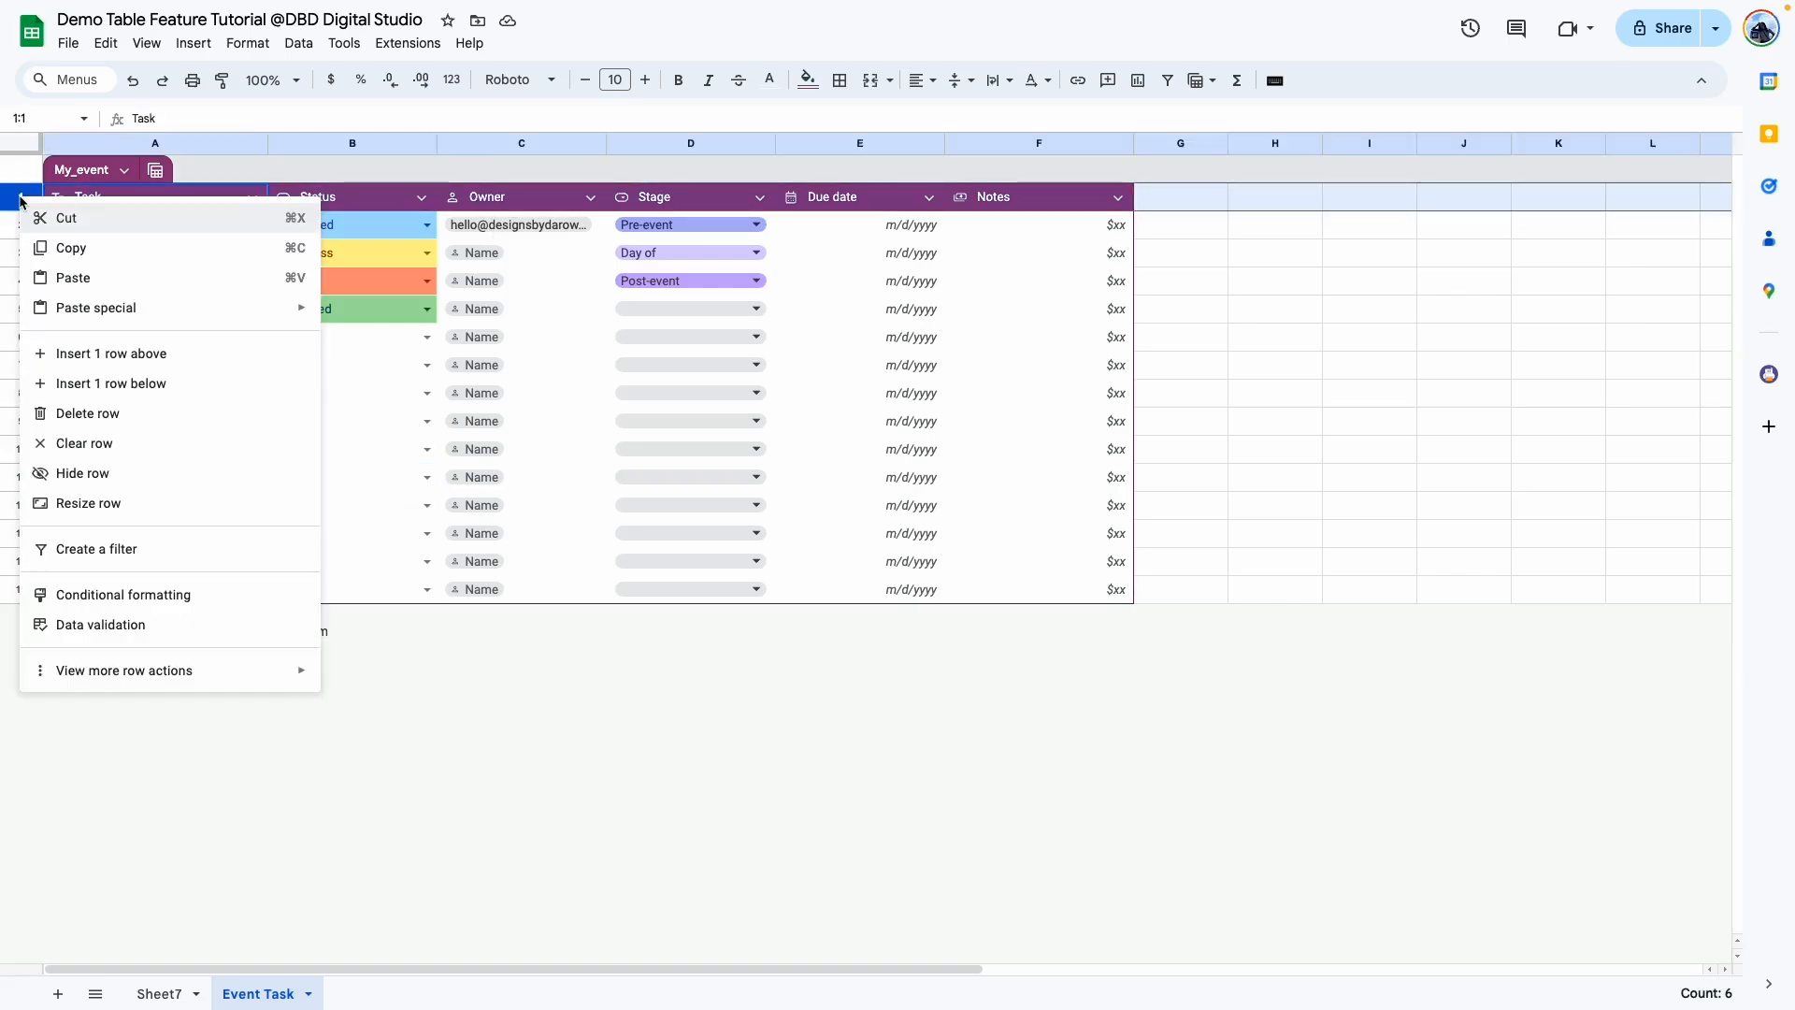
pyautogui.click(136, 354)
pyautogui.click(547, 591)
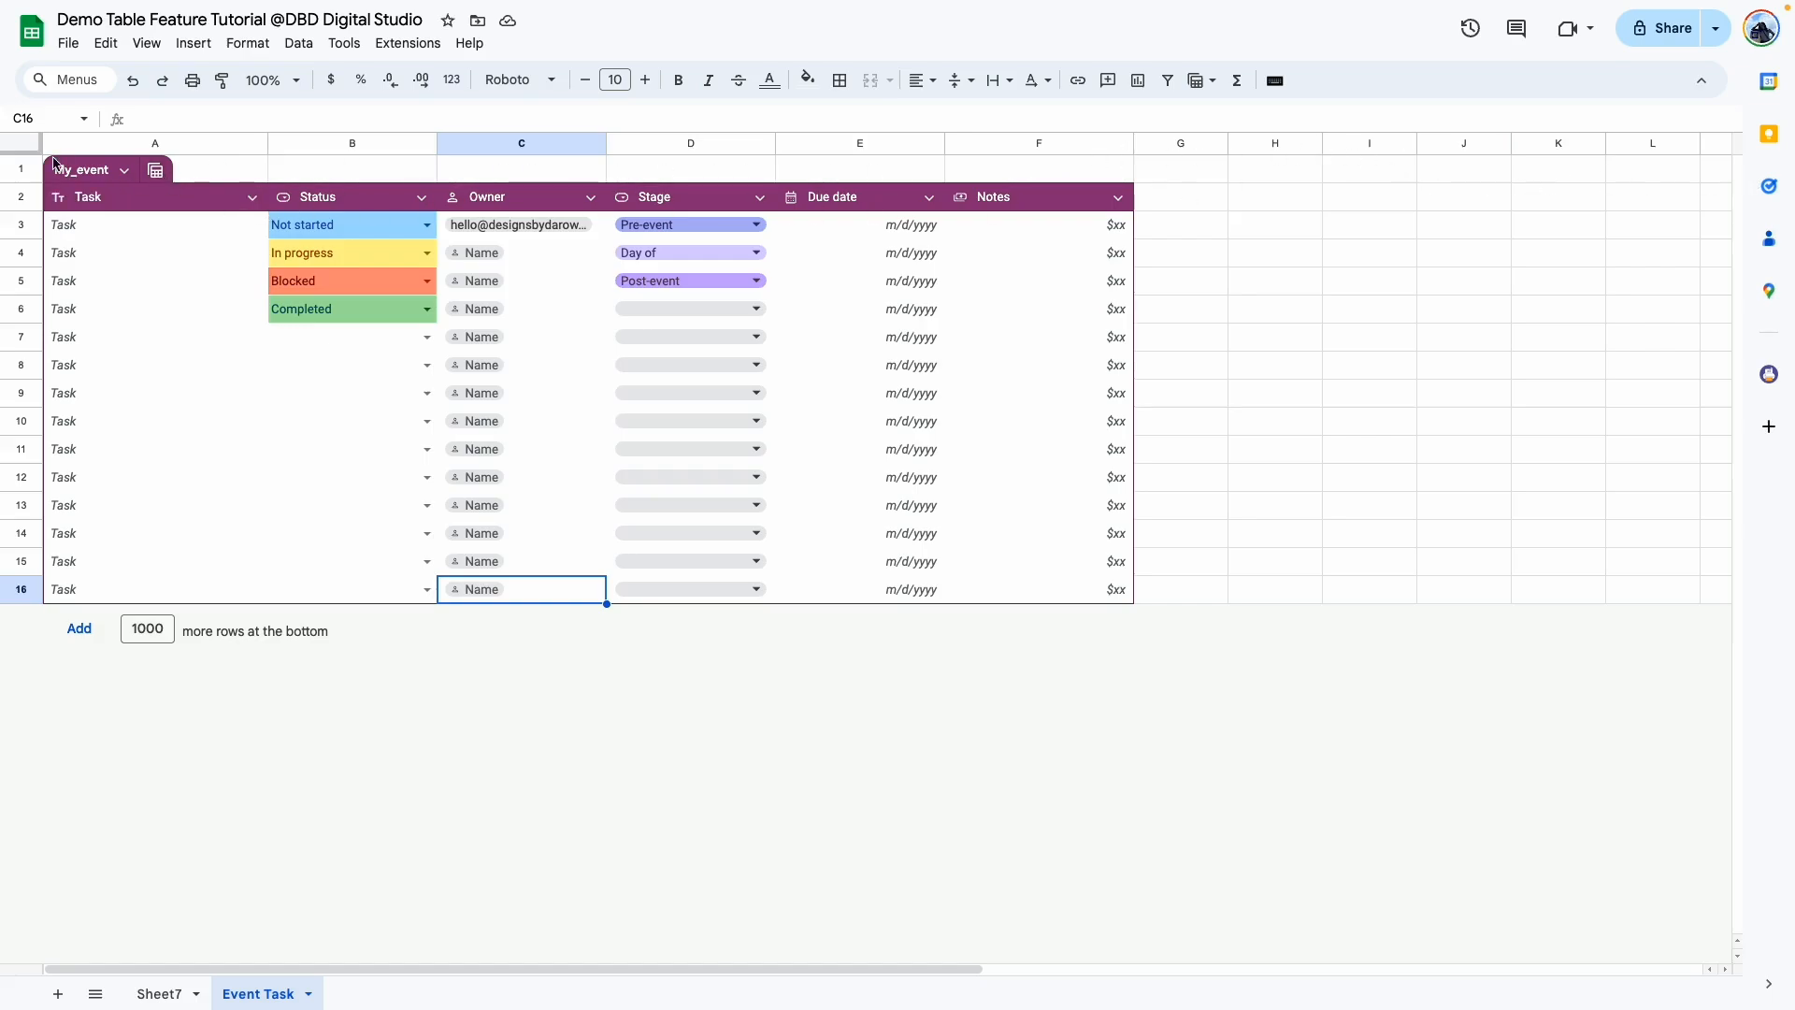
pyautogui.rightClick(24, 175)
pyautogui.click(188, 329)
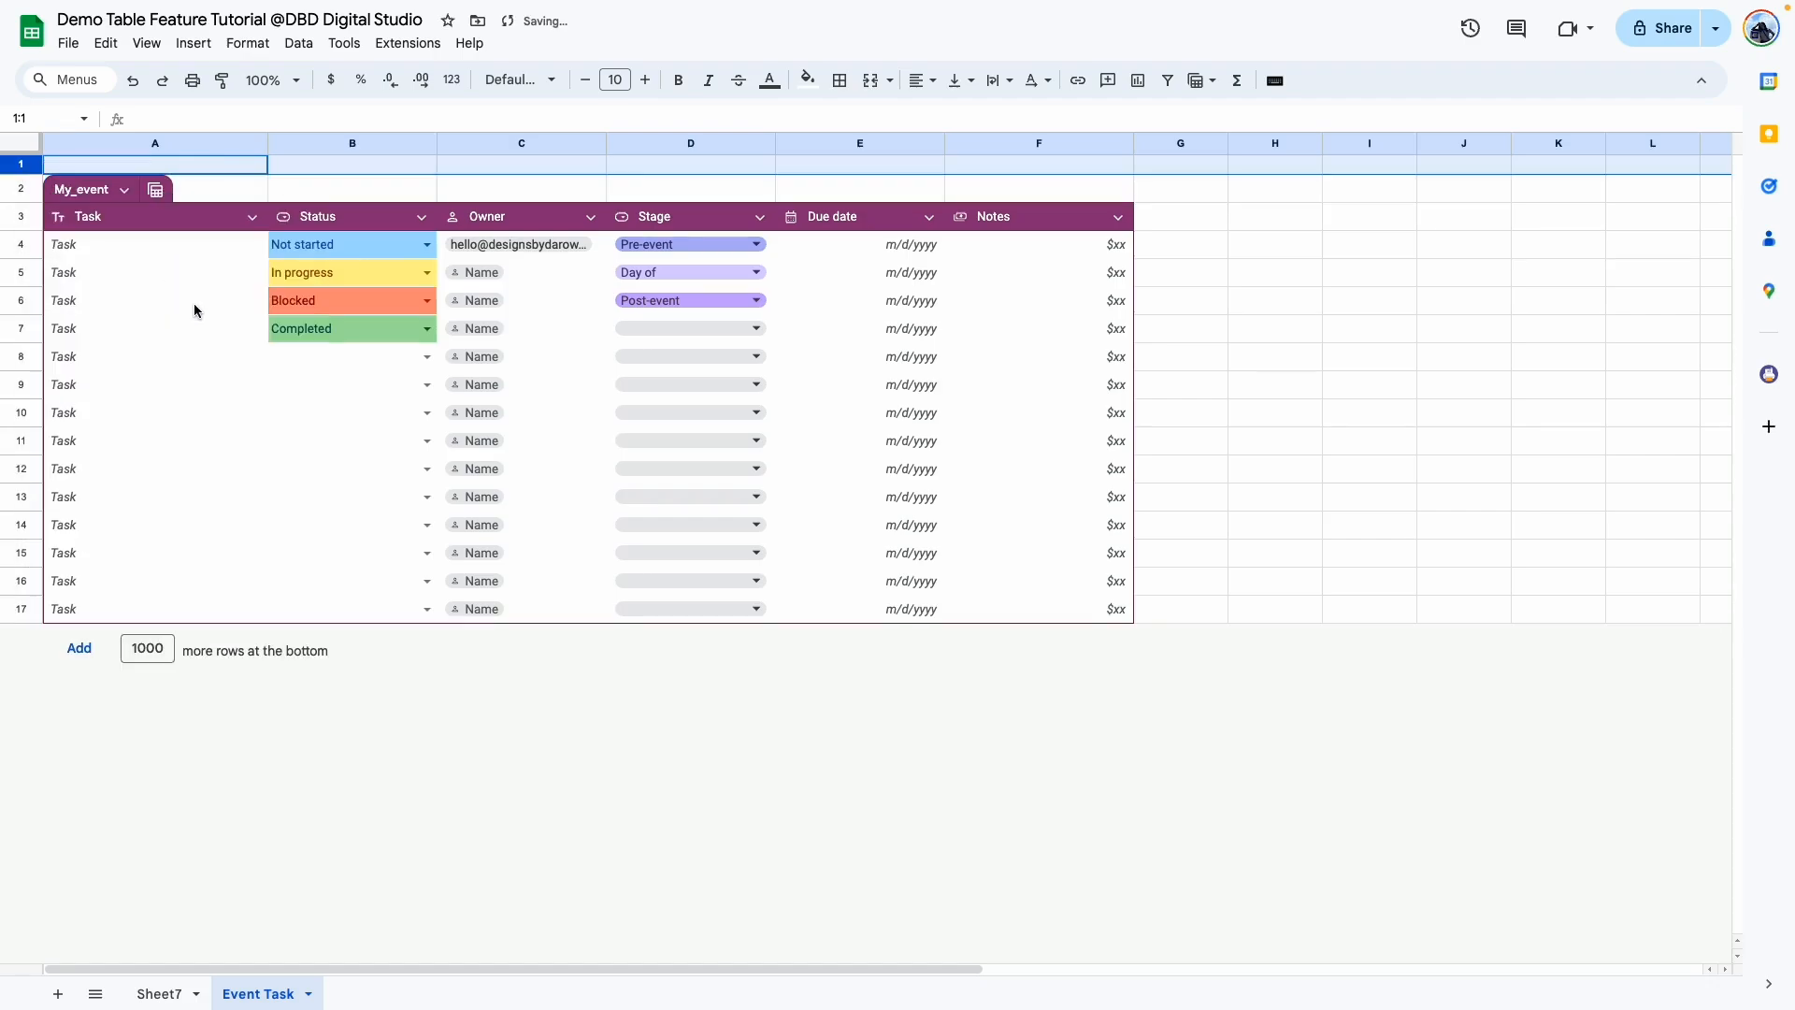
# Try a much taller blank row 1 above the My_event table and undo the height change
pyautogui.click(521, 609)
pyautogui.click(28, 167)
pyautogui.moveTo(24, 181); pyautogui.dragTo(24, 341)
pyautogui.click(860, 773)
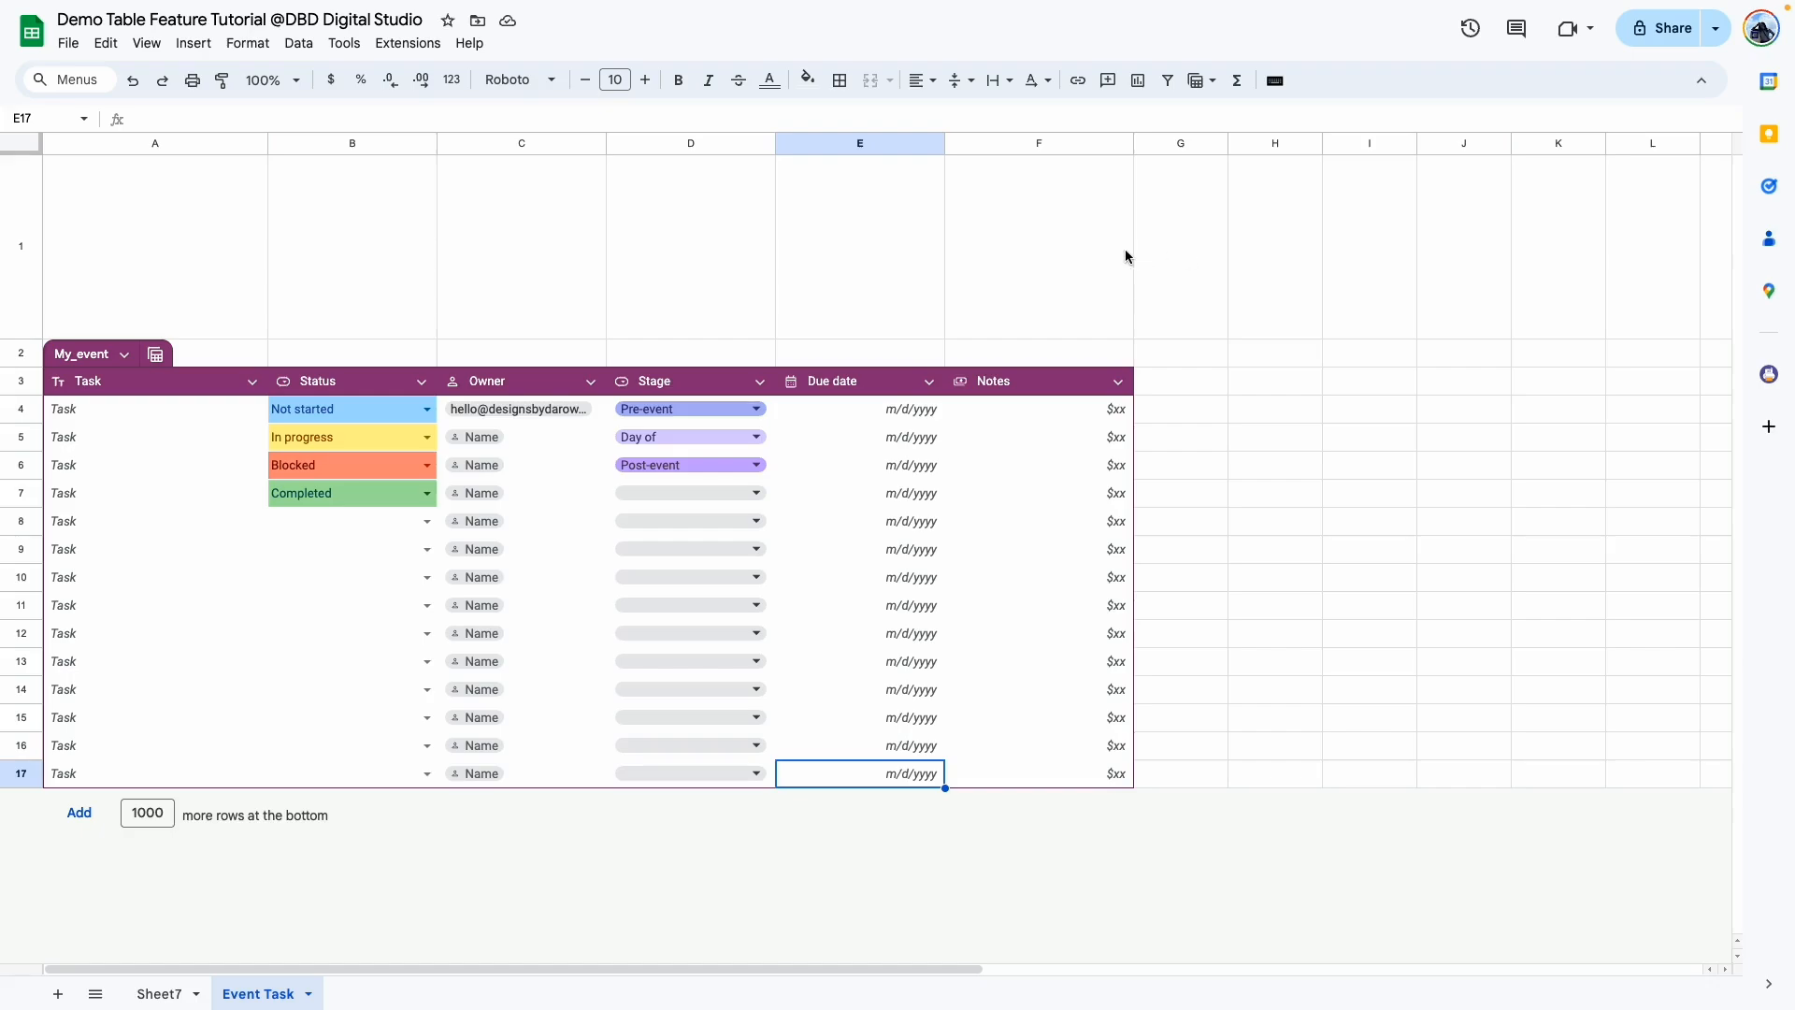
pyautogui.hotkey('ctrl', 'z')
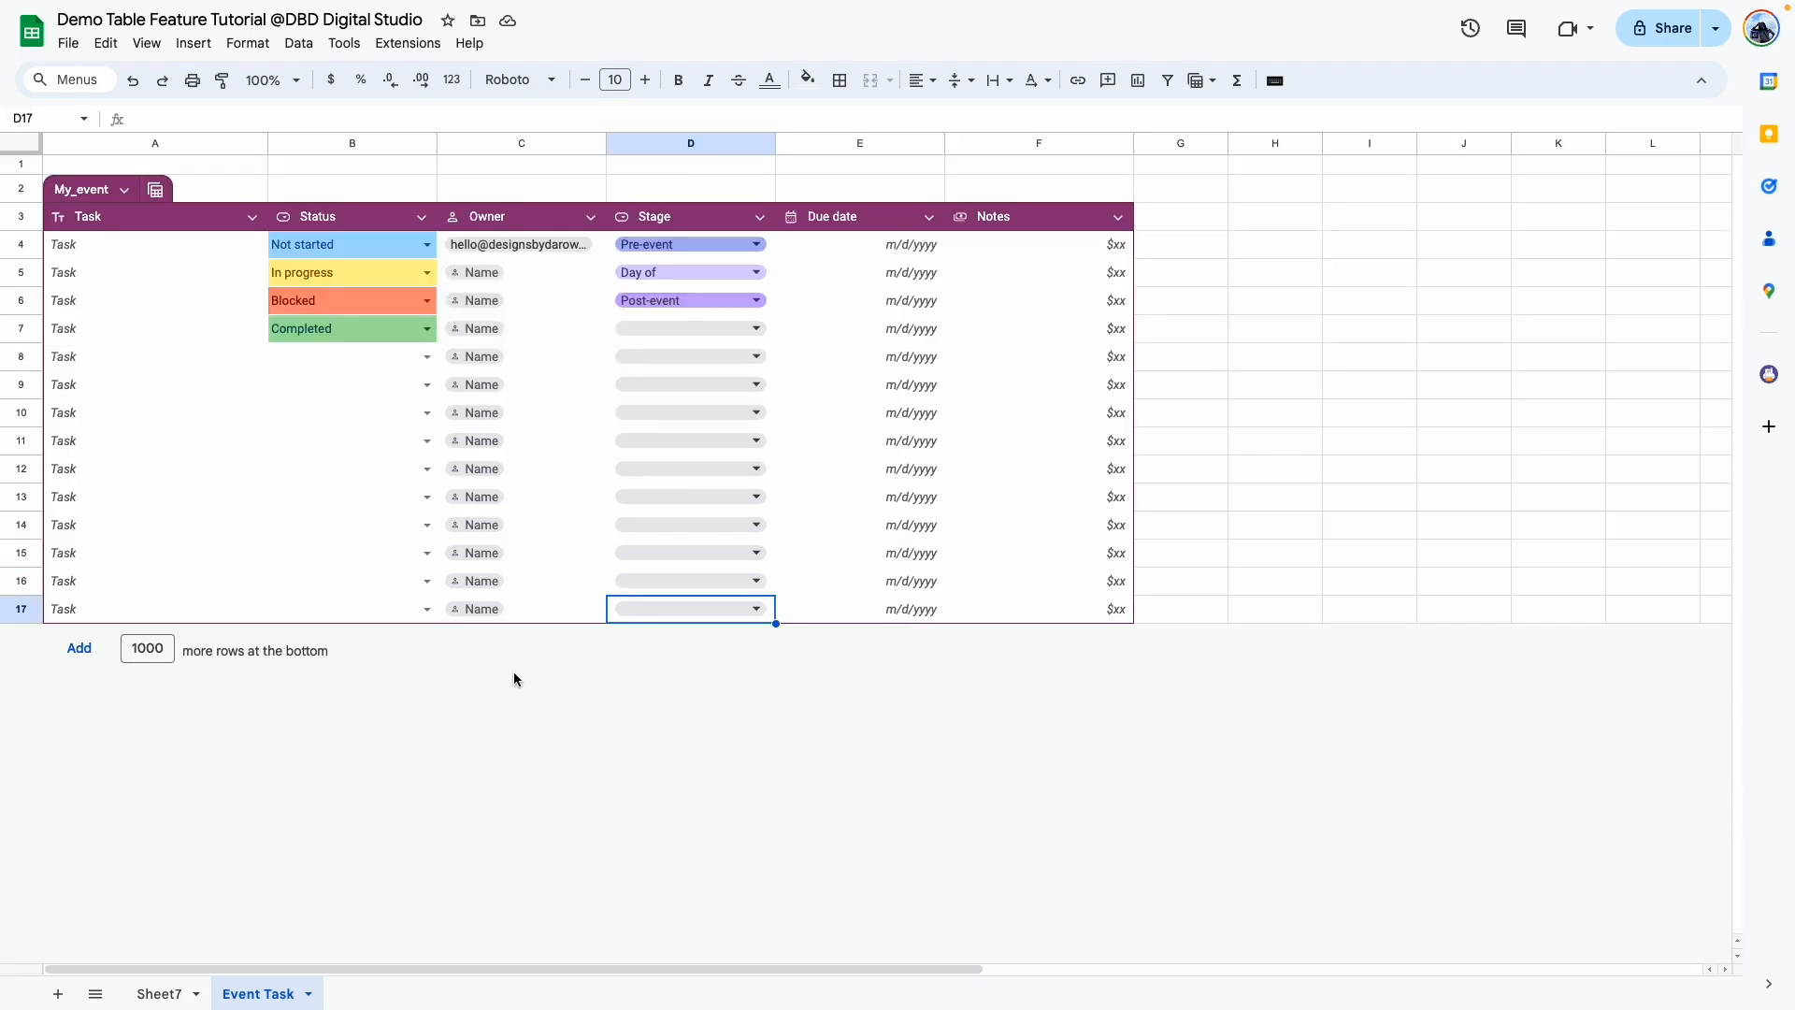
# Widen the Owner column so the e-mail entry in its first row fits completely
pyautogui.hotkey('ctrl', 'z')
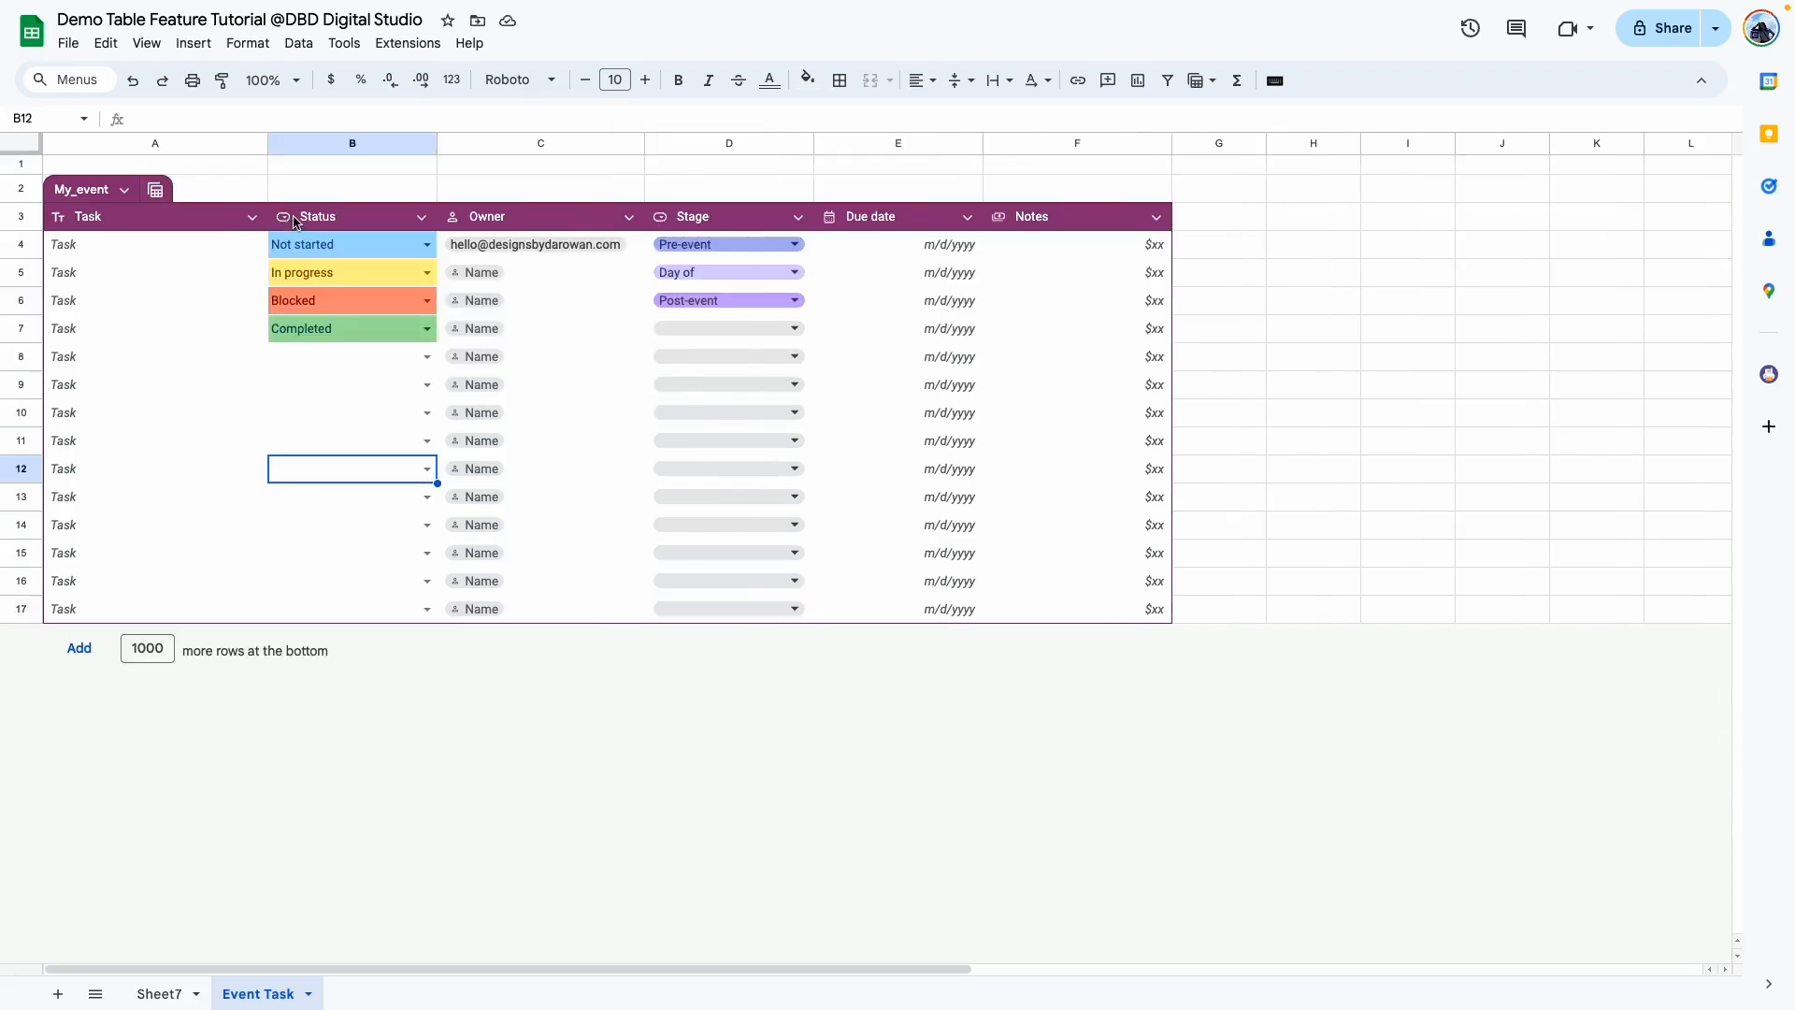
# Open the Status column's dropdown validation rules and select the Task column's placeholder cells A4:A17
pyautogui.click(286, 217)
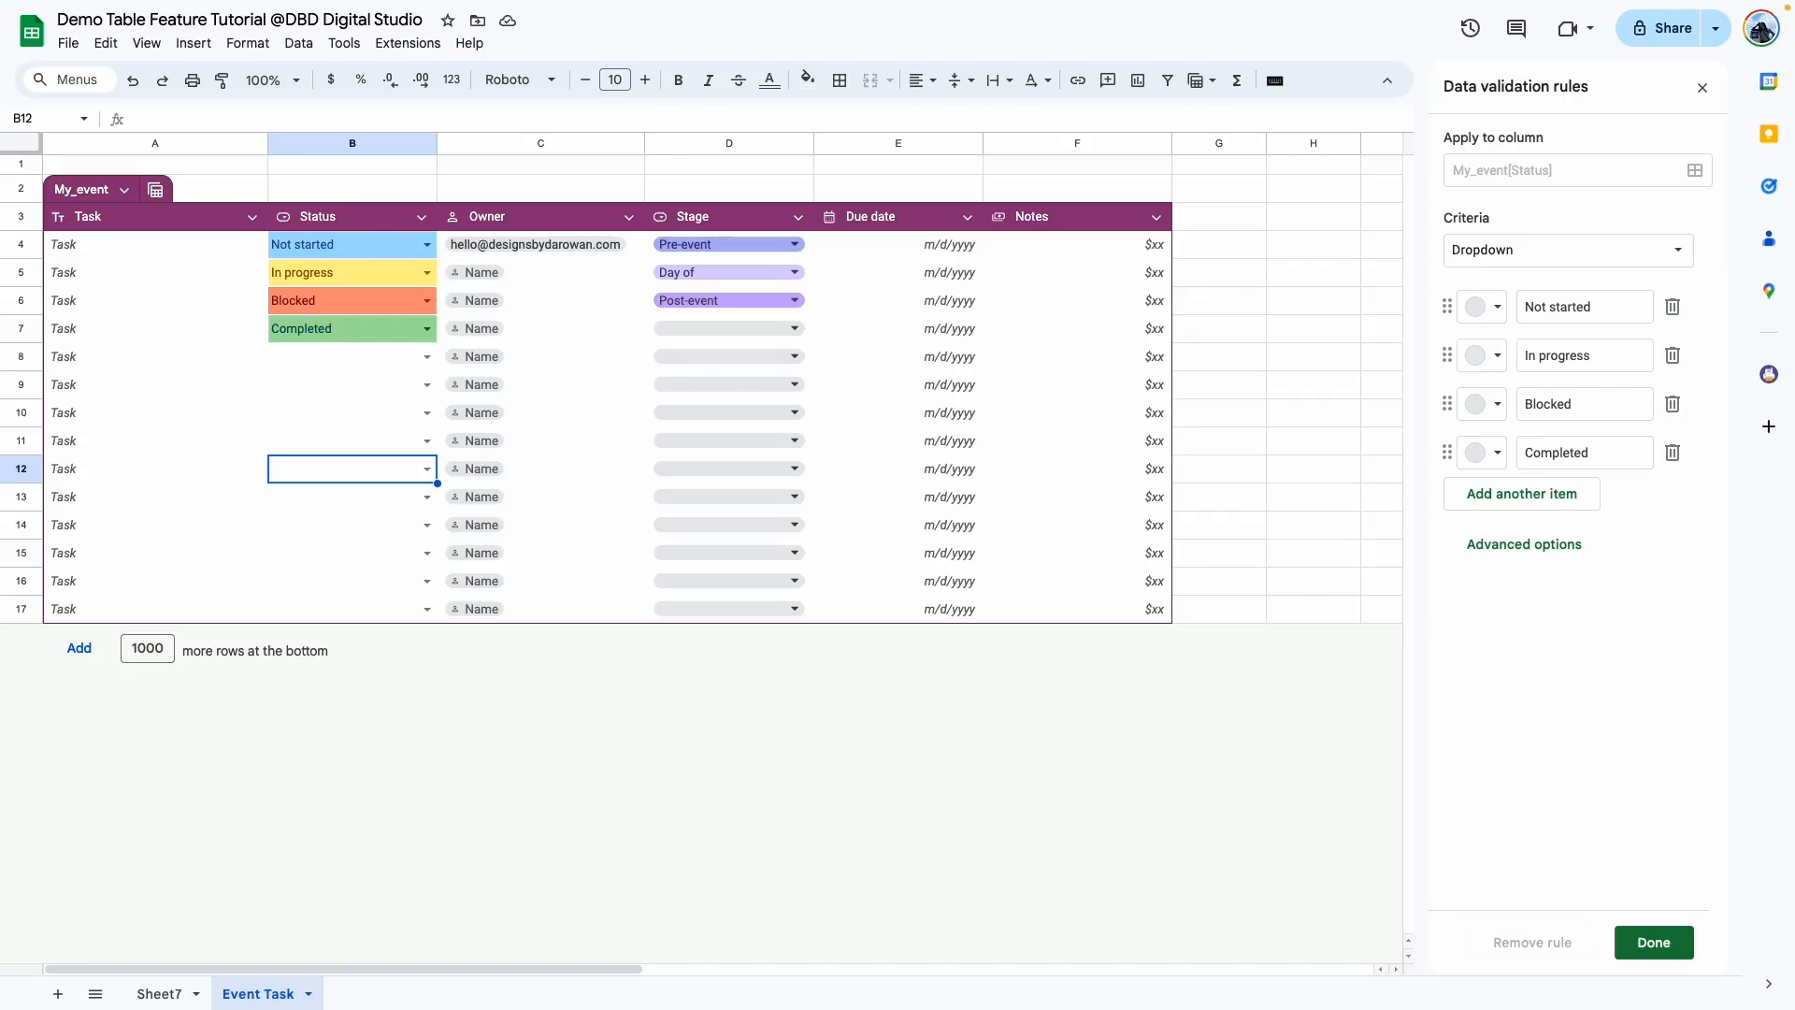
pyautogui.click(516, 245)
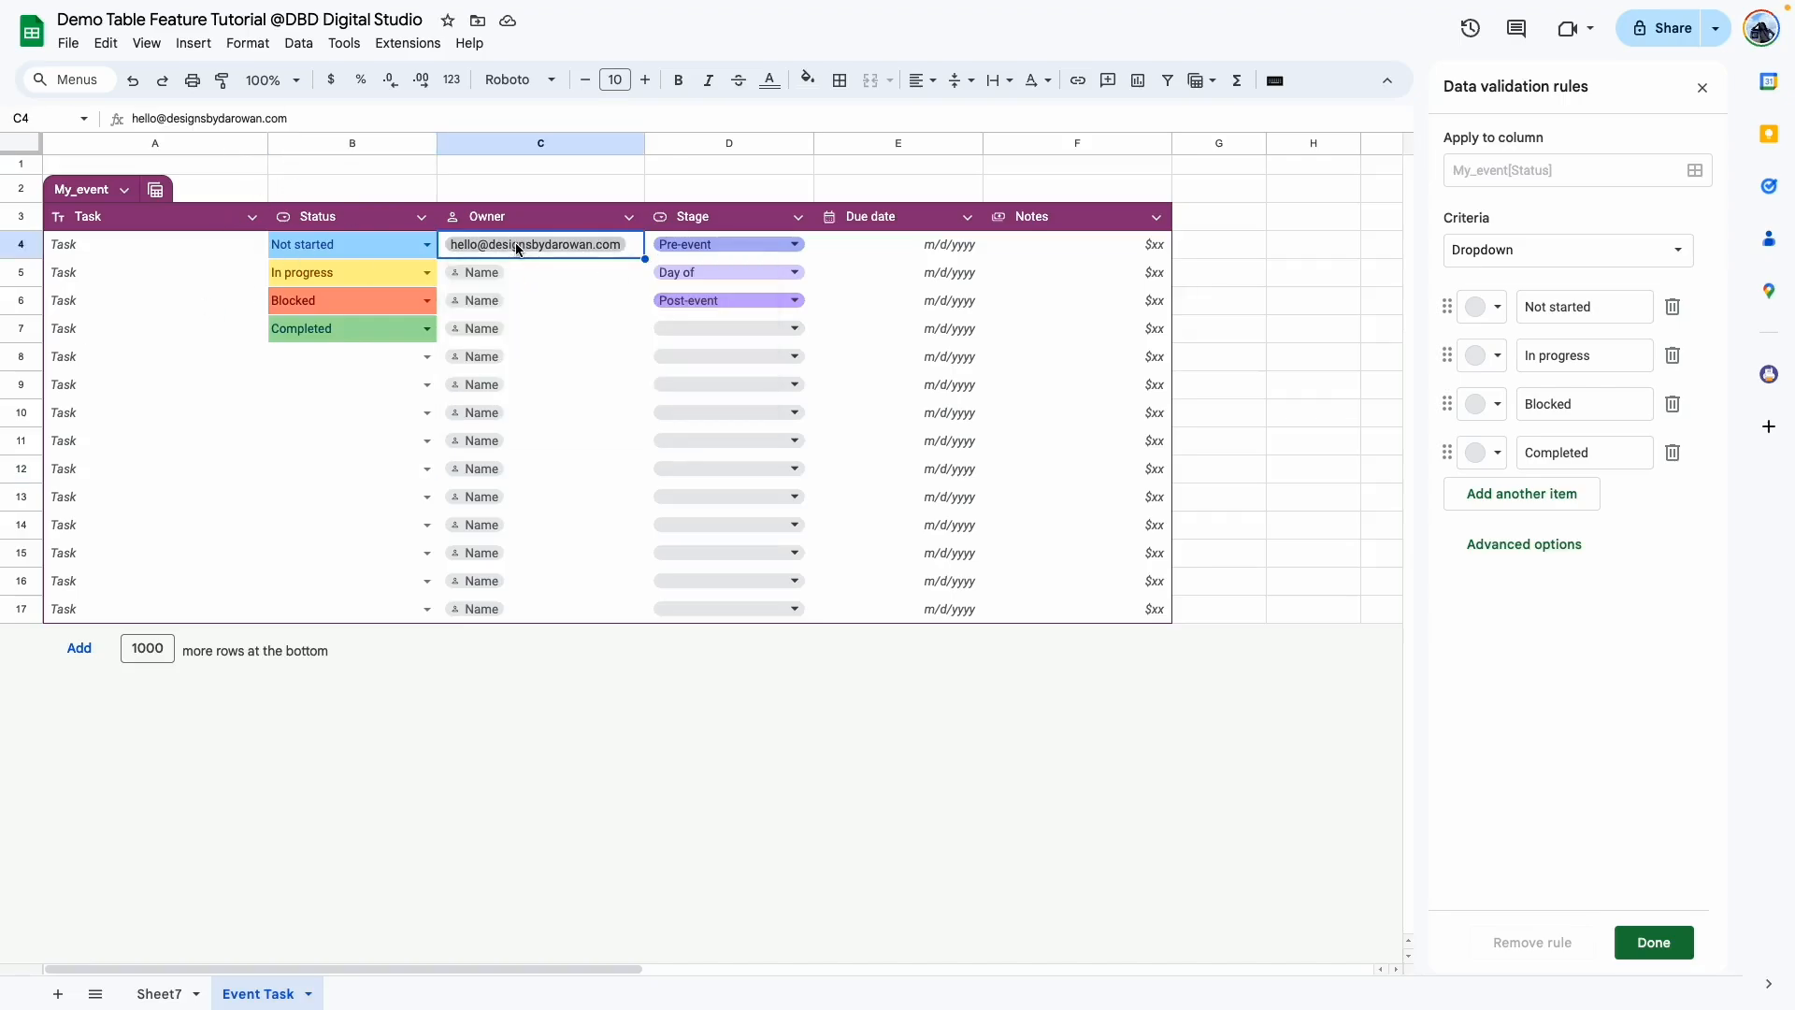
pyautogui.click(479, 273)
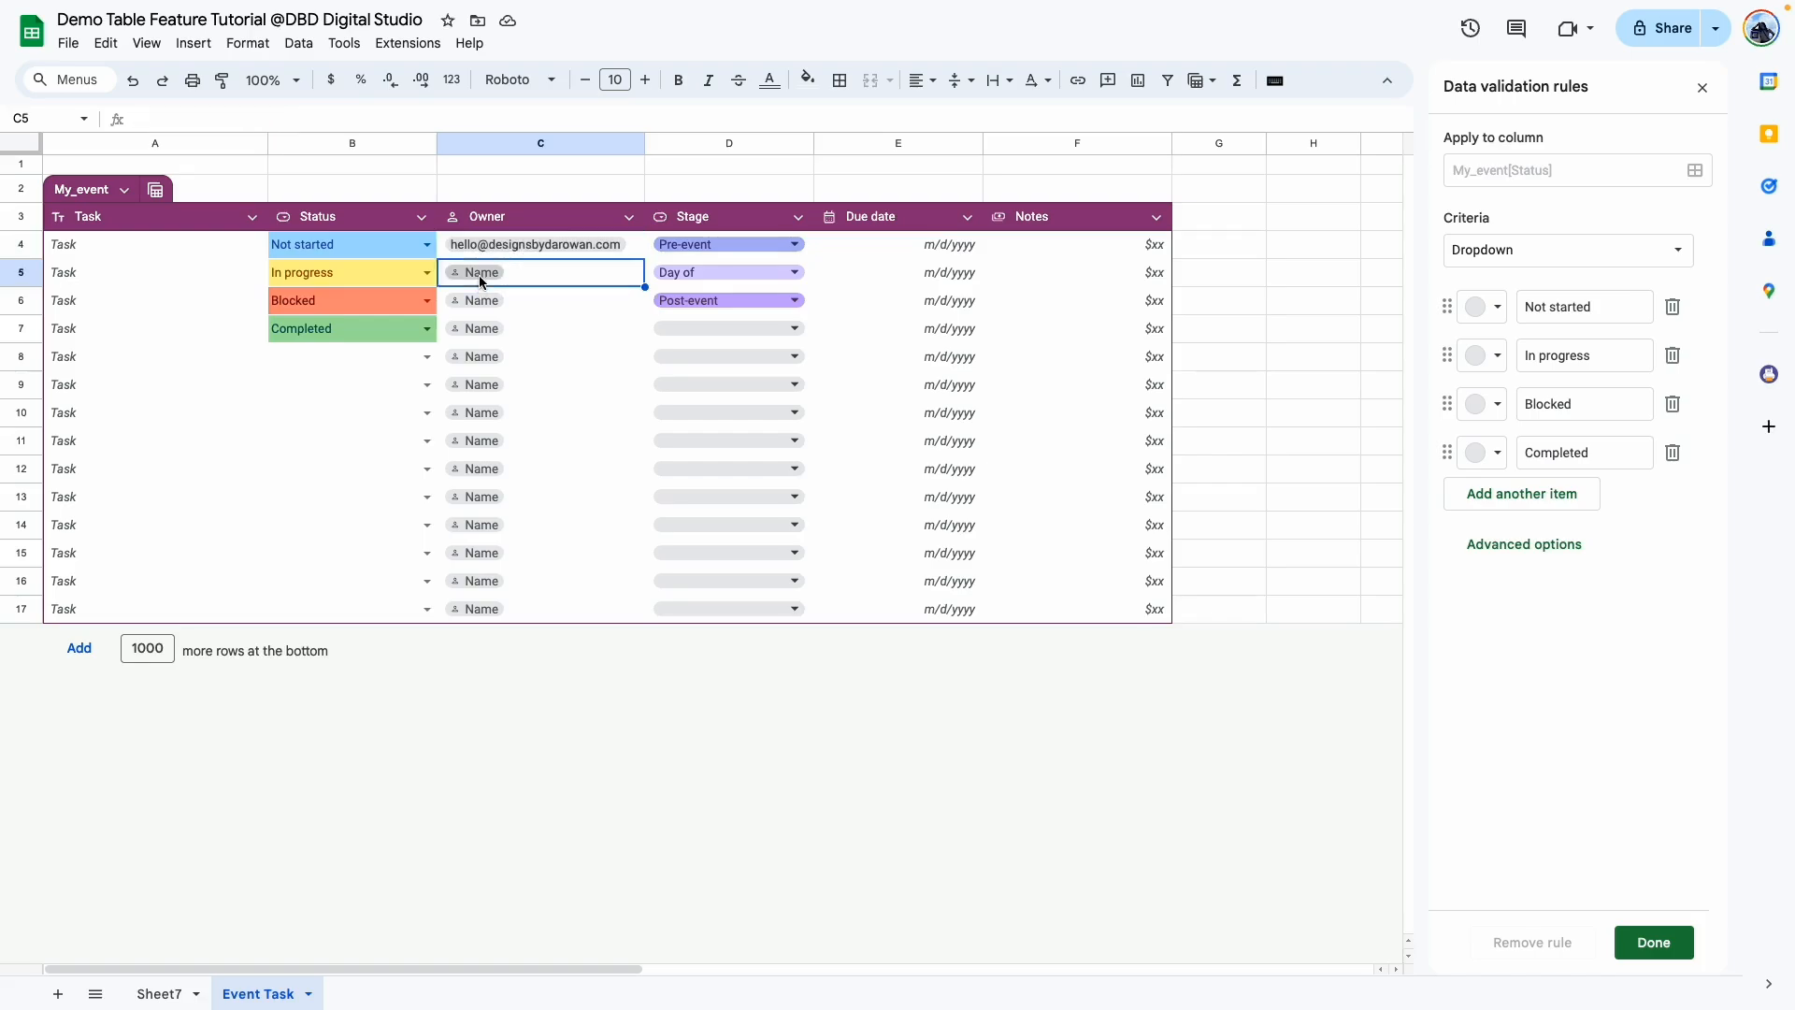
pyautogui.moveTo(103, 245); pyautogui.dragTo(106, 608)
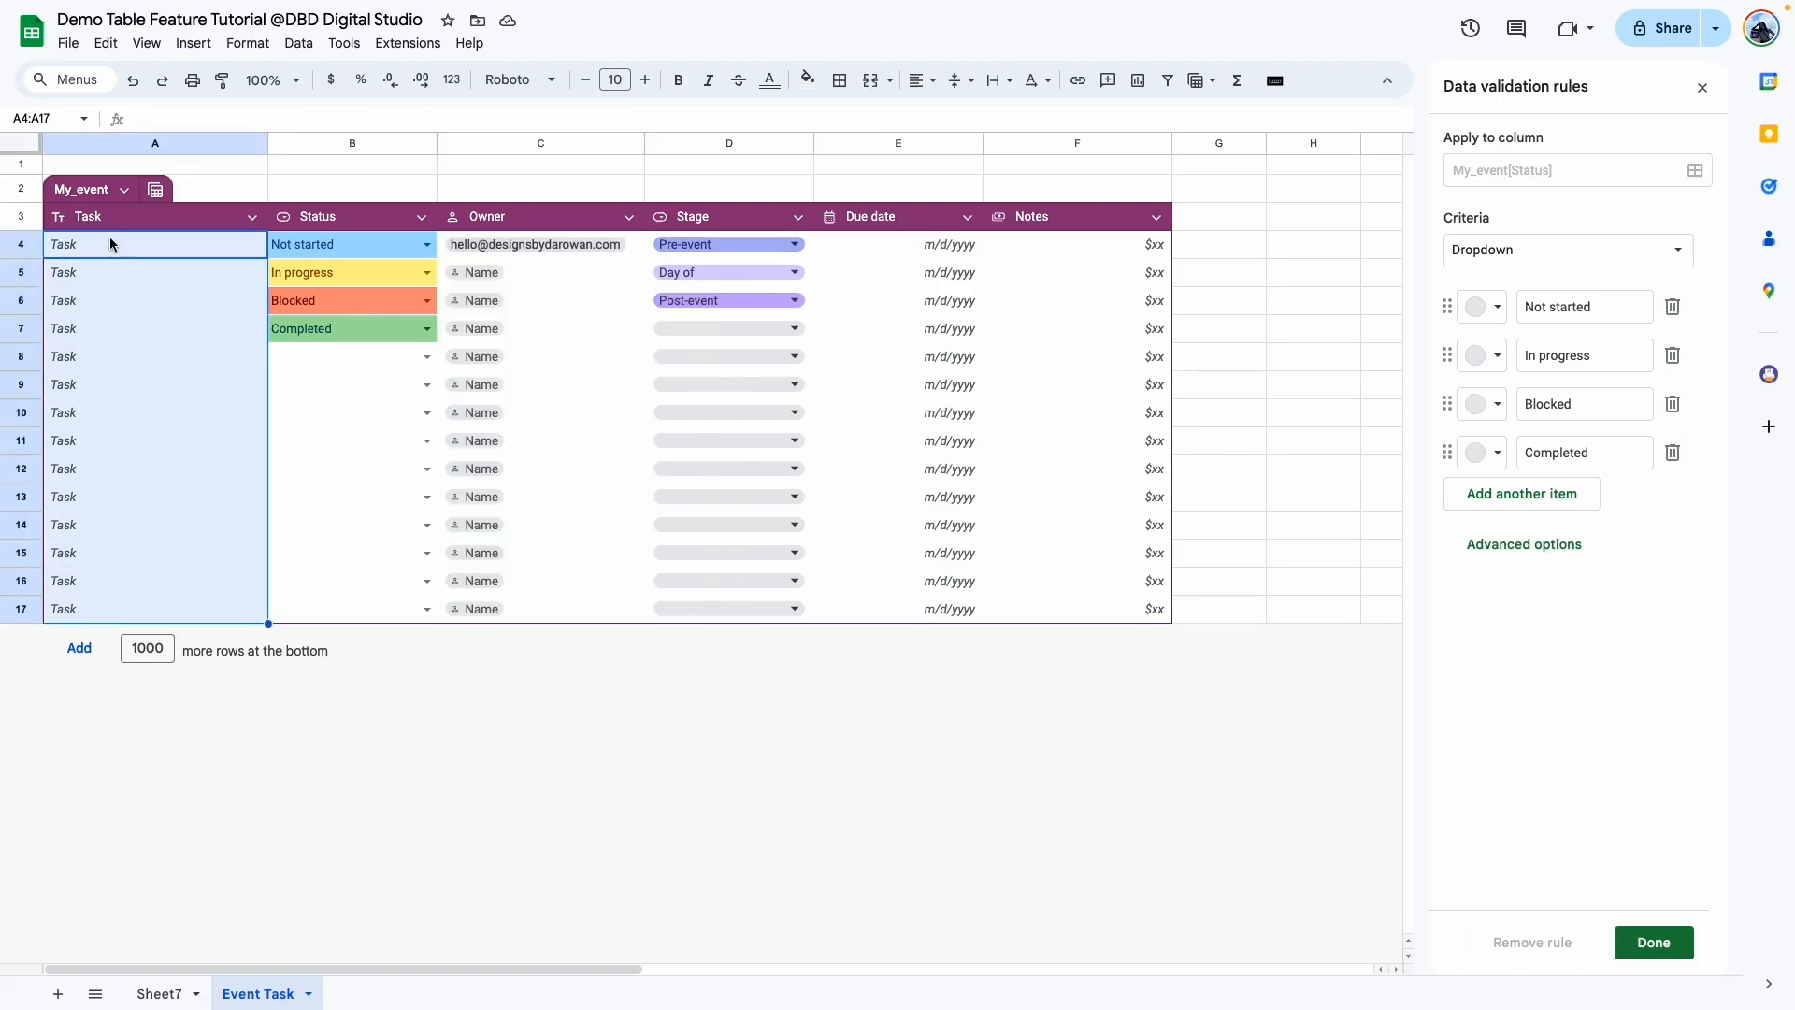